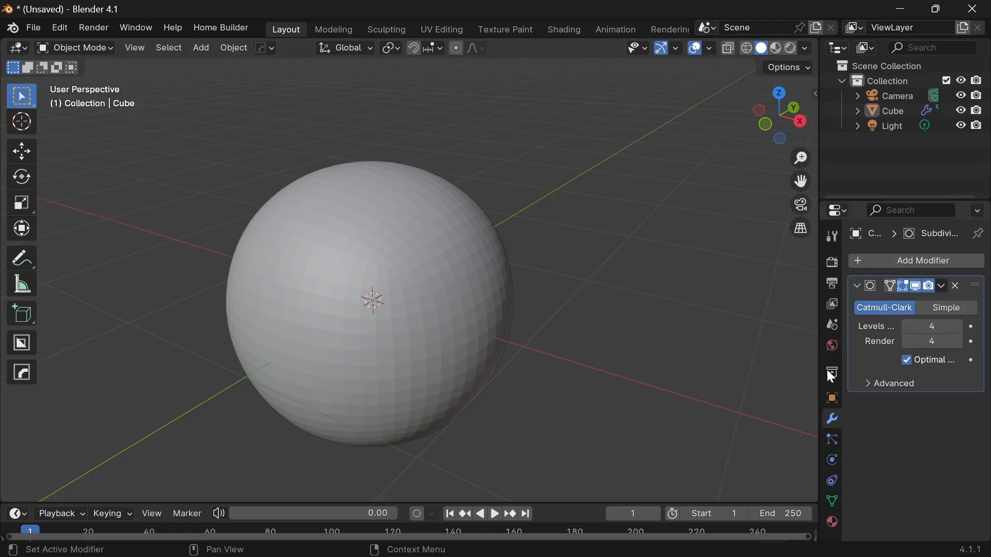
- Flatten the subdivided sphere along the Z axis into a low disc
middle_drag(585, 297, 612, 300)
scroll(612, 299, down, 2)
click(459, 321)
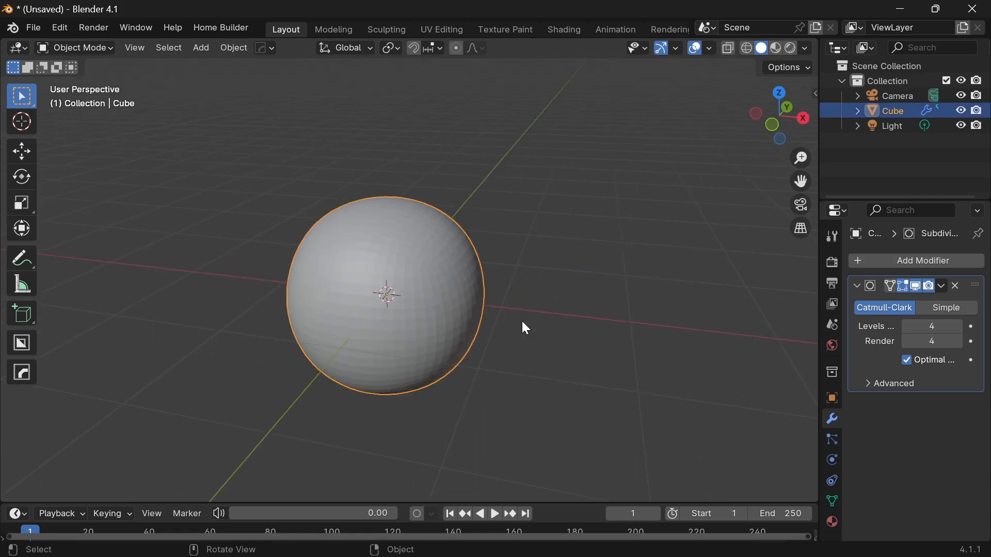
key(s)
key(z)
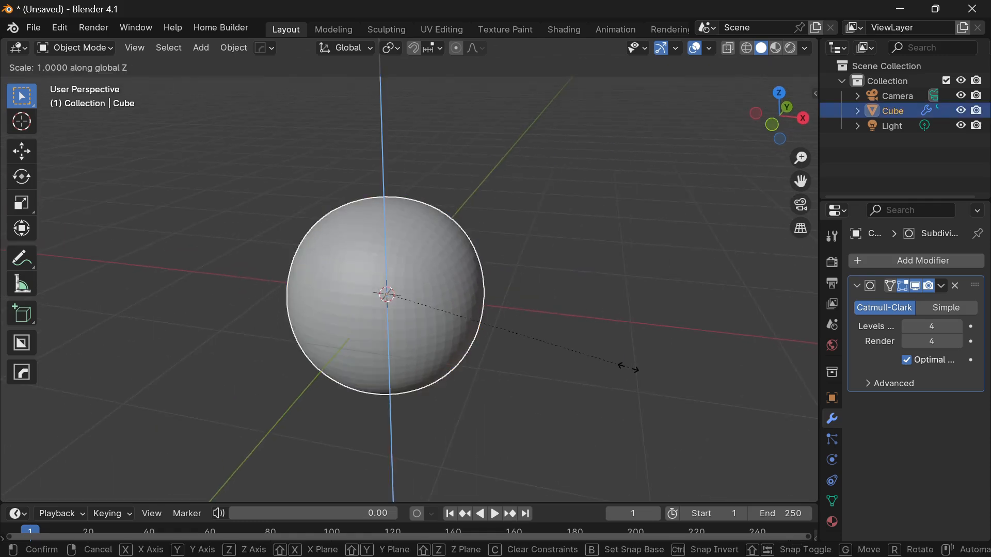
click(438, 348)
middle_drag(438, 348, 459, 369)
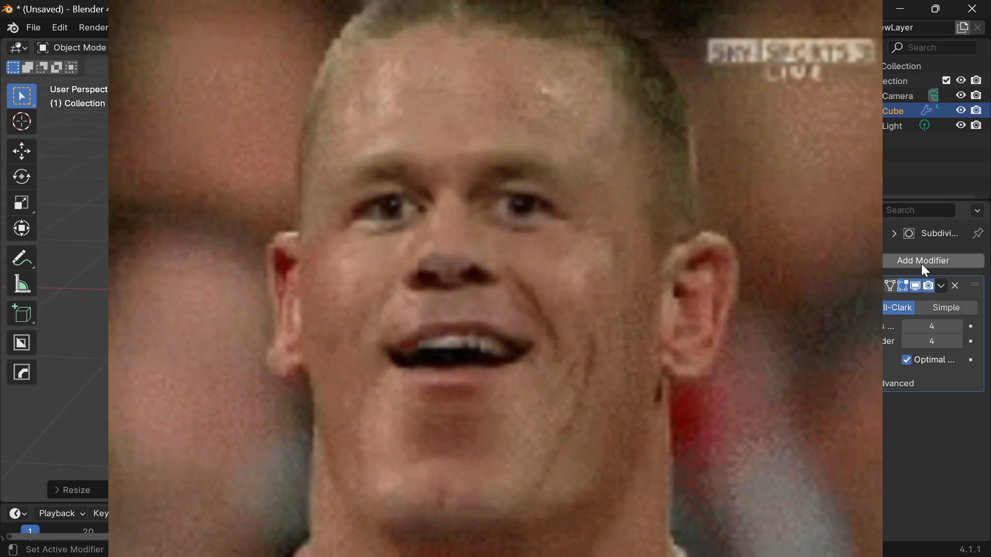
- Add a Displace modifier to the flattened sphere and create a new texture for it
click(922, 265)
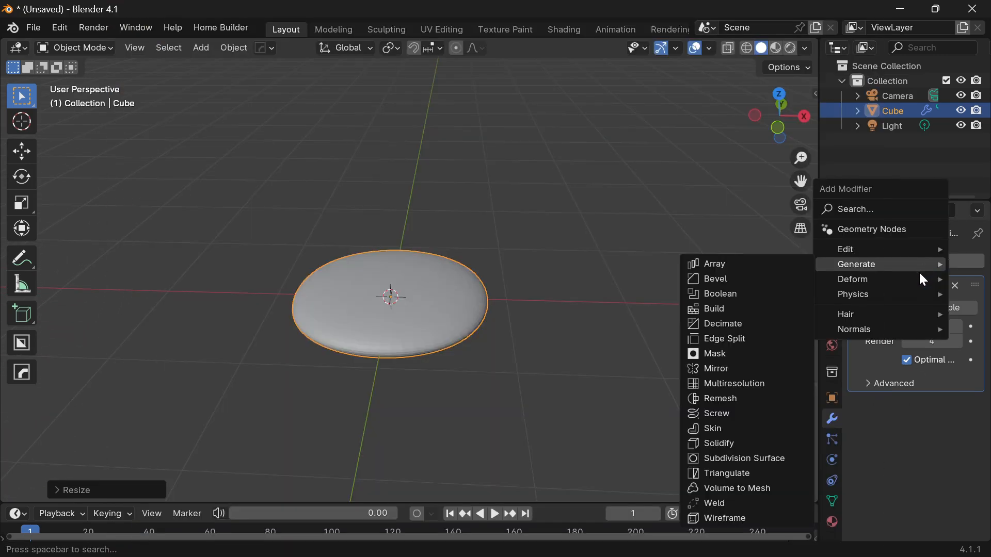
mouse_move(859, 278)
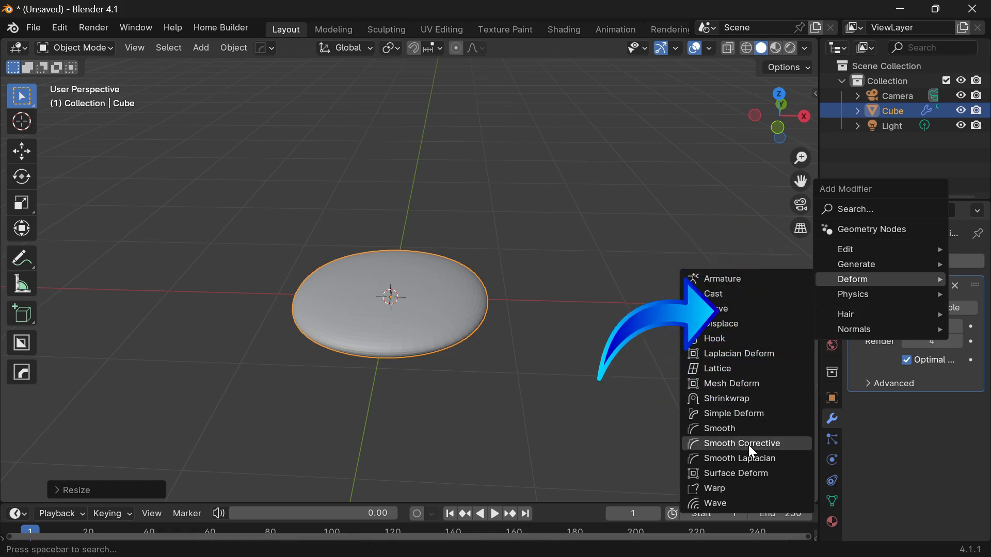
click(755, 325)
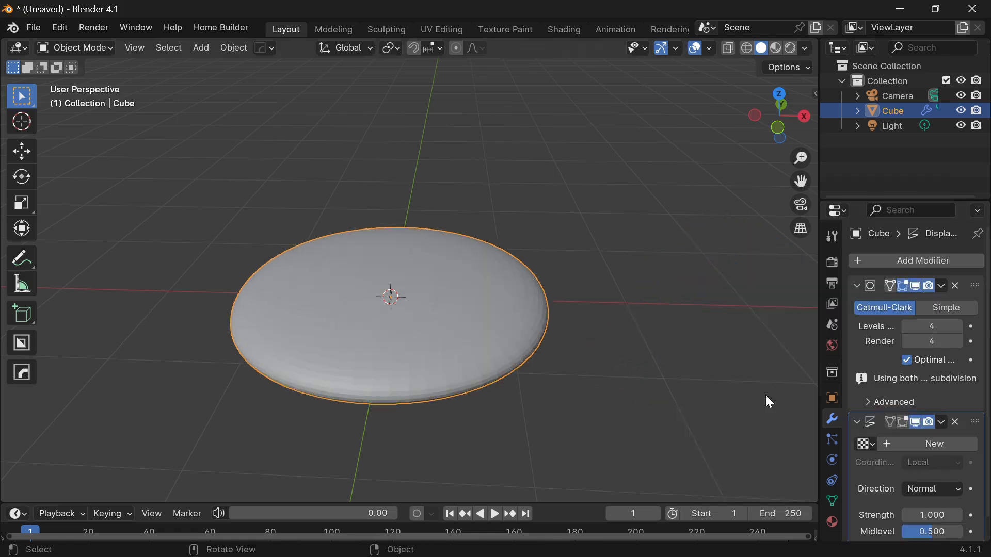
scroll(909, 408, down, 1)
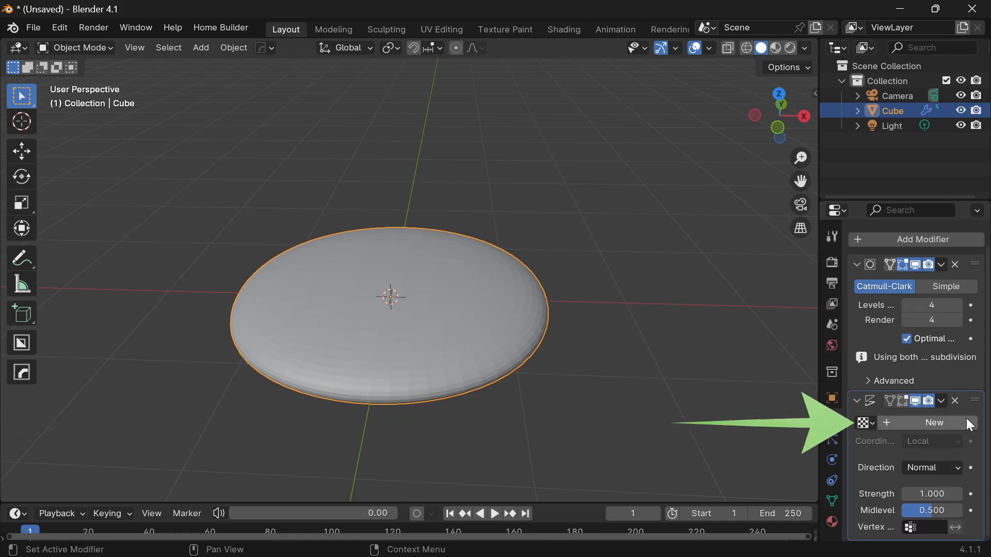
click(936, 424)
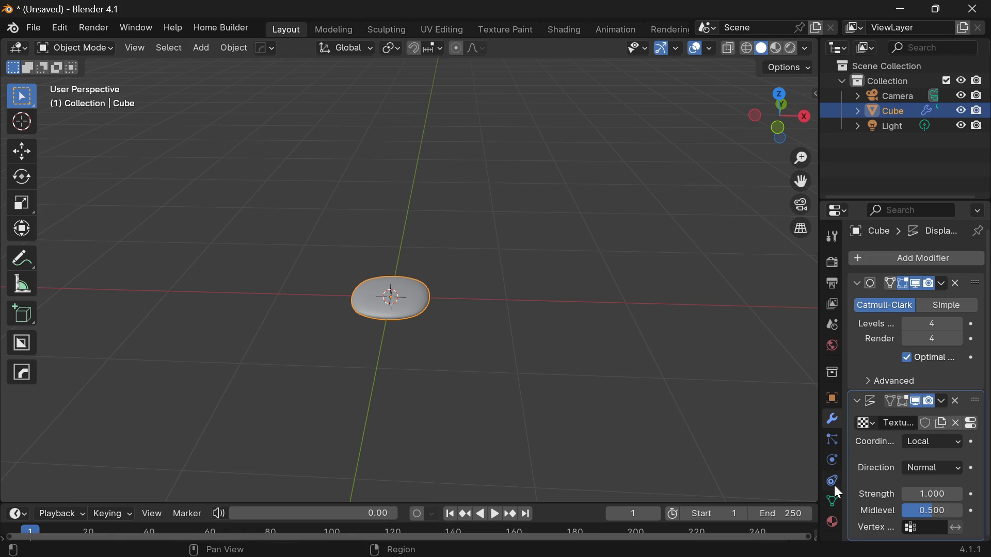
- Set the Displace modifier's texture type to Clouds
scroll(834, 484, down, 1)
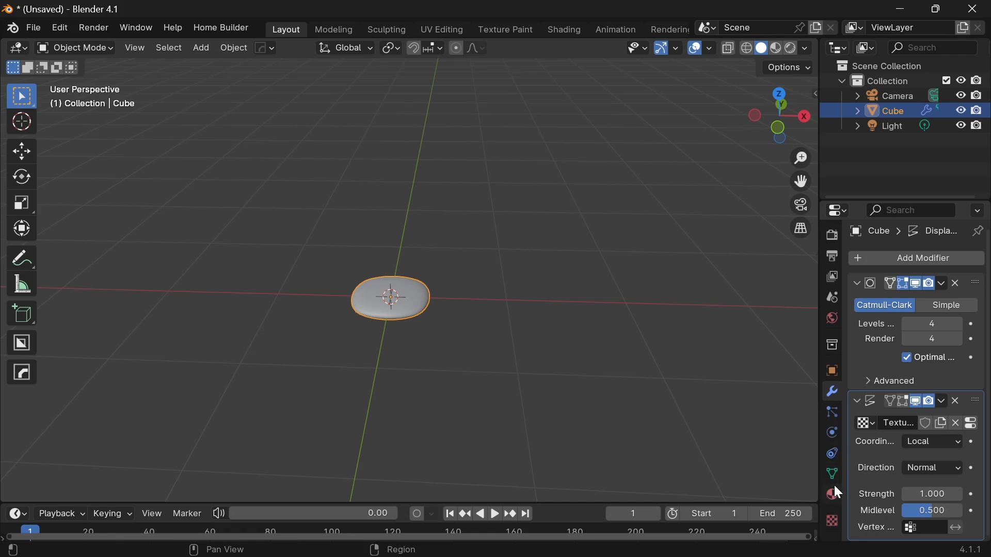
click(832, 522)
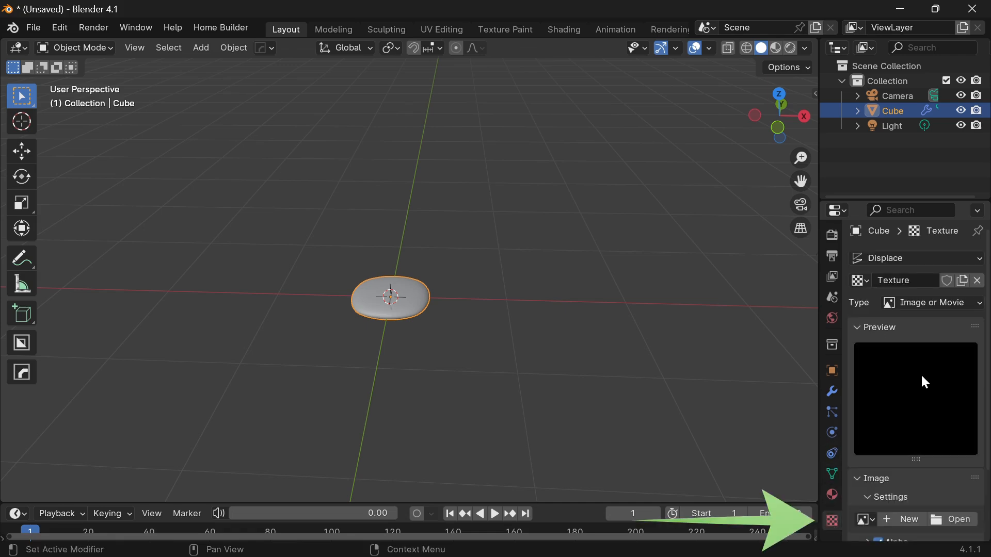
click(941, 303)
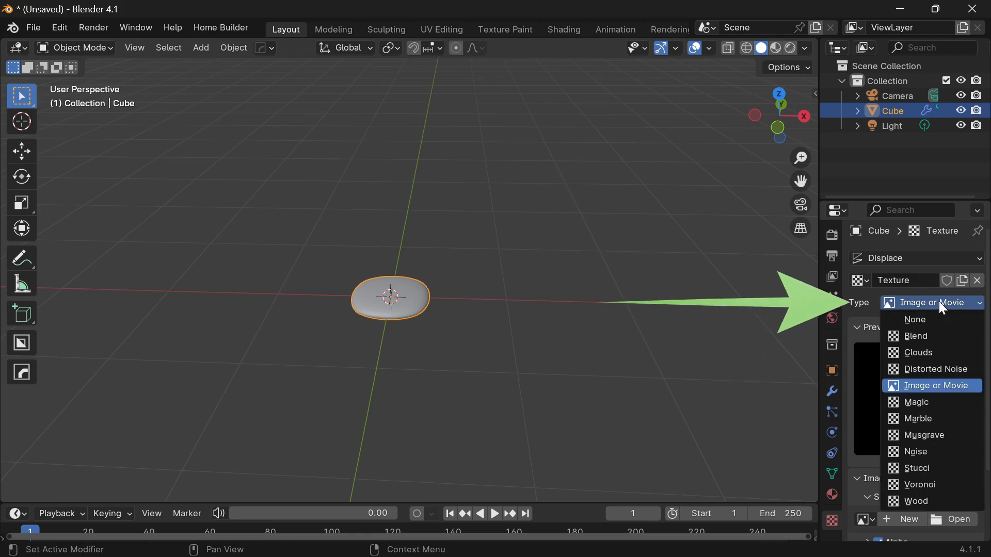
click(927, 355)
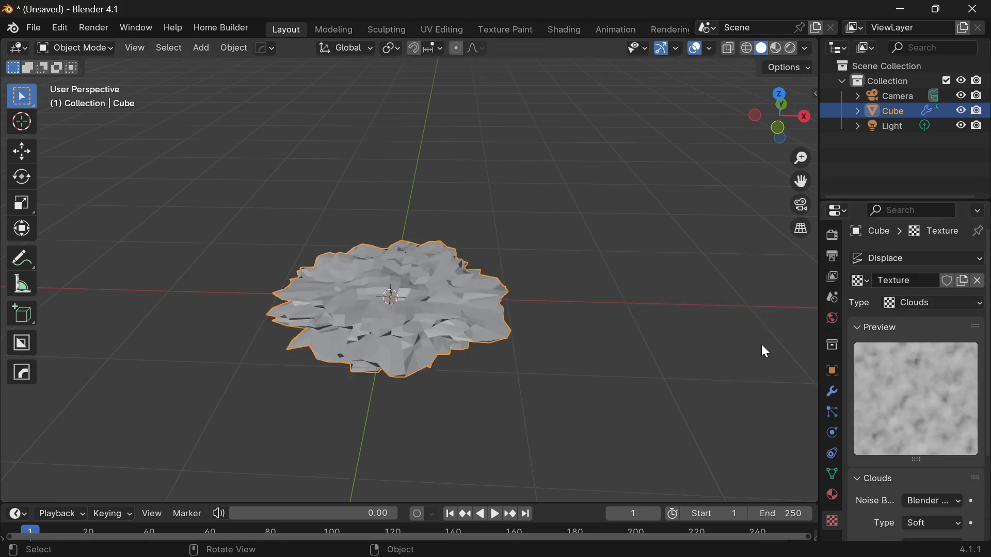
- Set the Displace modifier's texture coordinates to Global
click(832, 391)
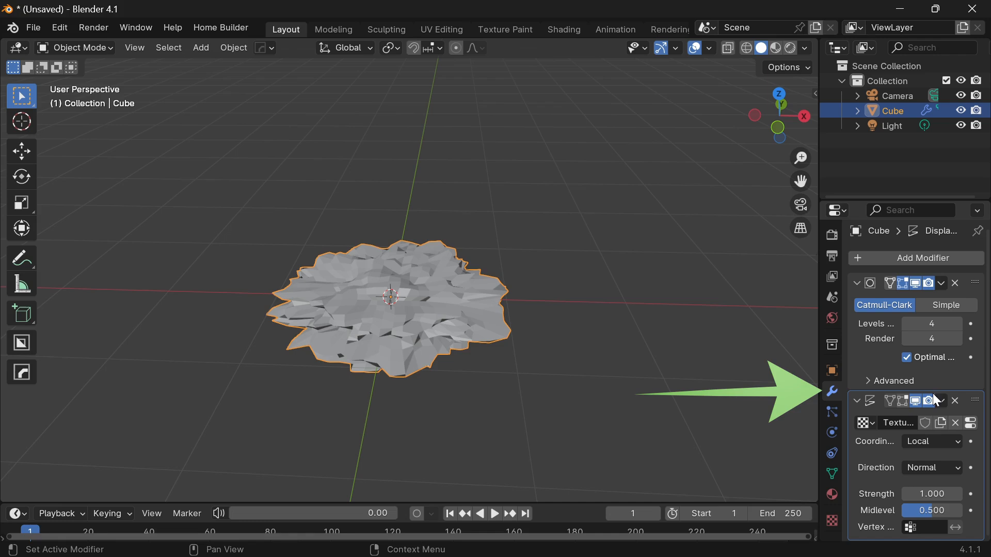
click(935, 468)
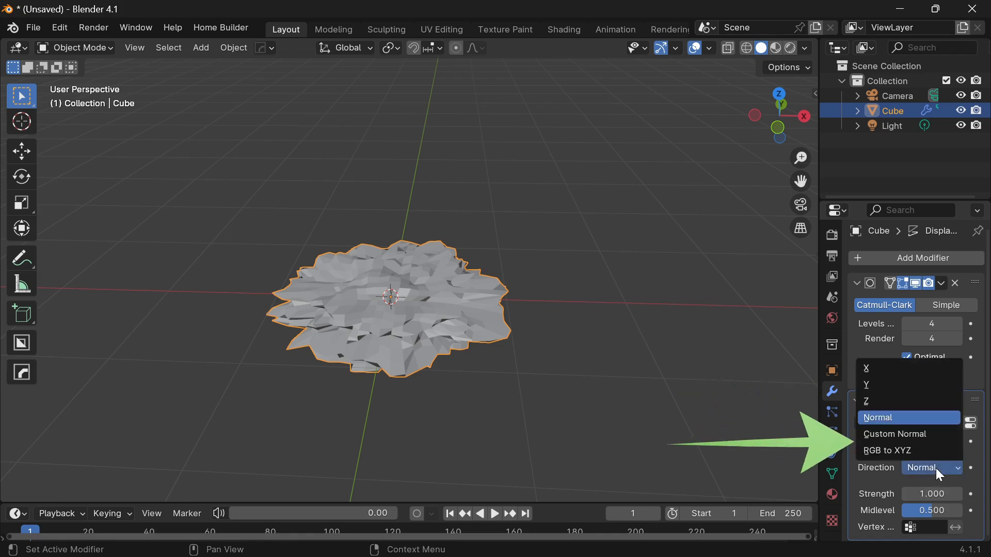
click(932, 440)
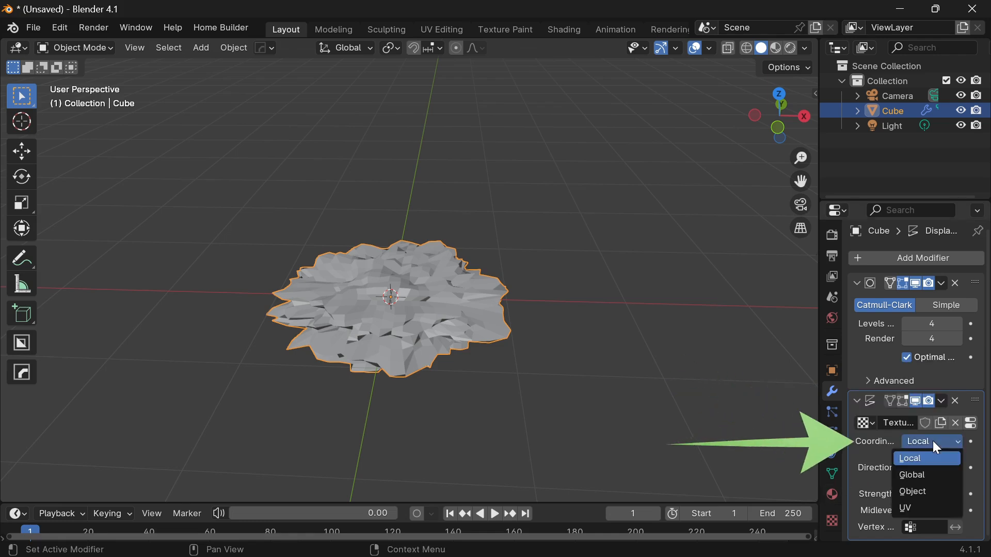
click(931, 475)
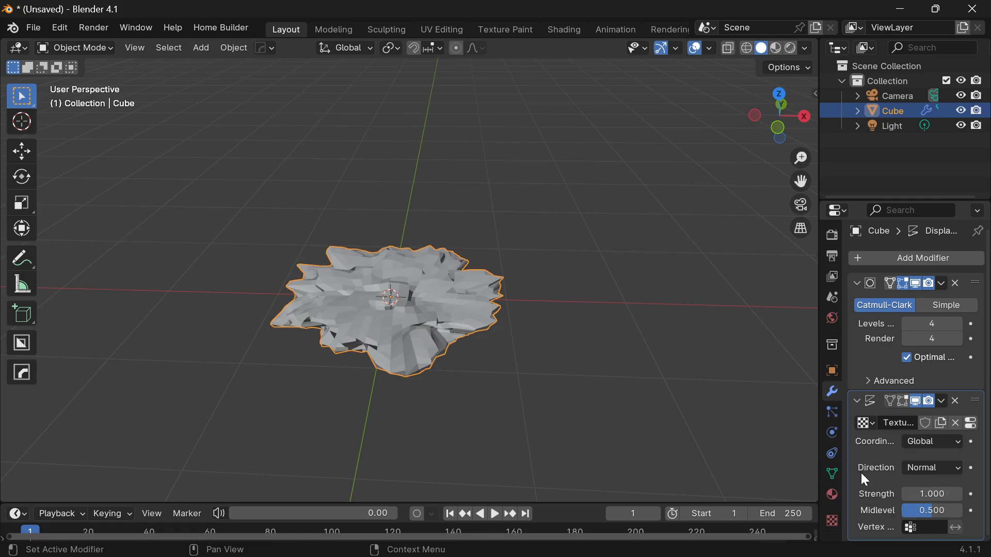
- Apply smooth shading to the displaced mesh
right_click(345, 266)
click(345, 266)
scroll(364, 269, up, 3)
middle_drag(451, 343, 434, 308)
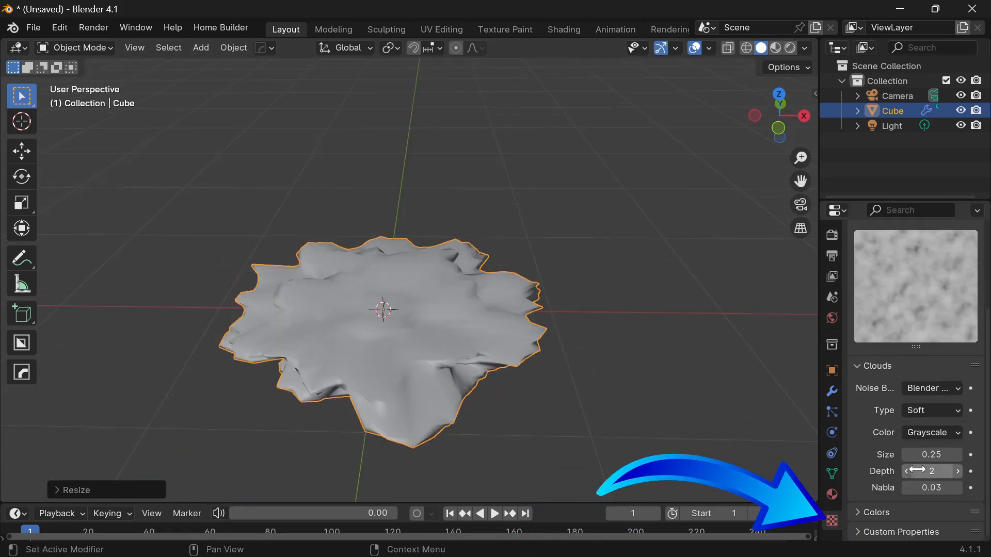
- Set the Clouds texture size to 0.72 and widen the mesh about 1.67 times in X and Y, leaving Z locked
drag(931, 454, 971, 454)
middle_drag(511, 351, 584, 408)
key(s)
key(shift+z)
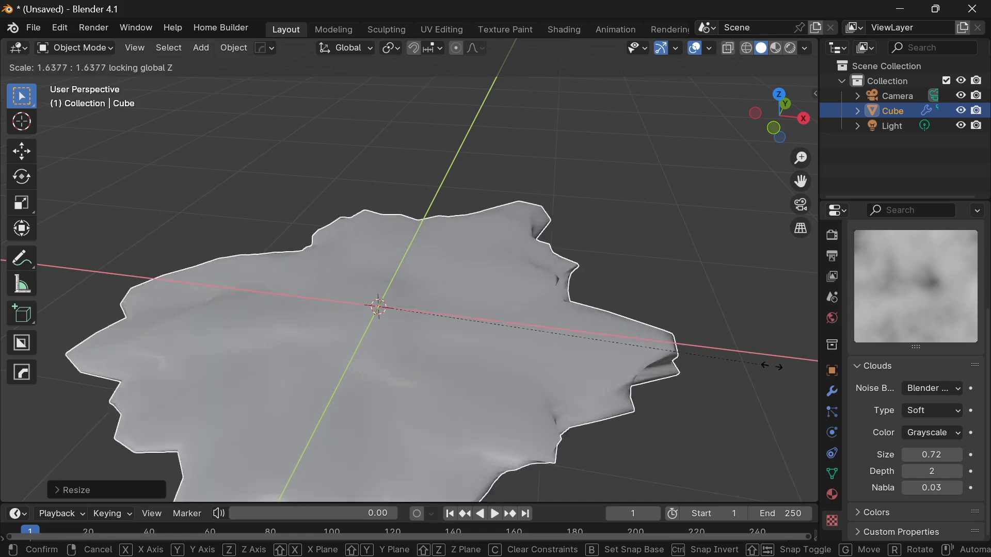
click(775, 384)
- Set both the viewport and render levels of the Subdivision Surface modifier to 6
click(832, 391)
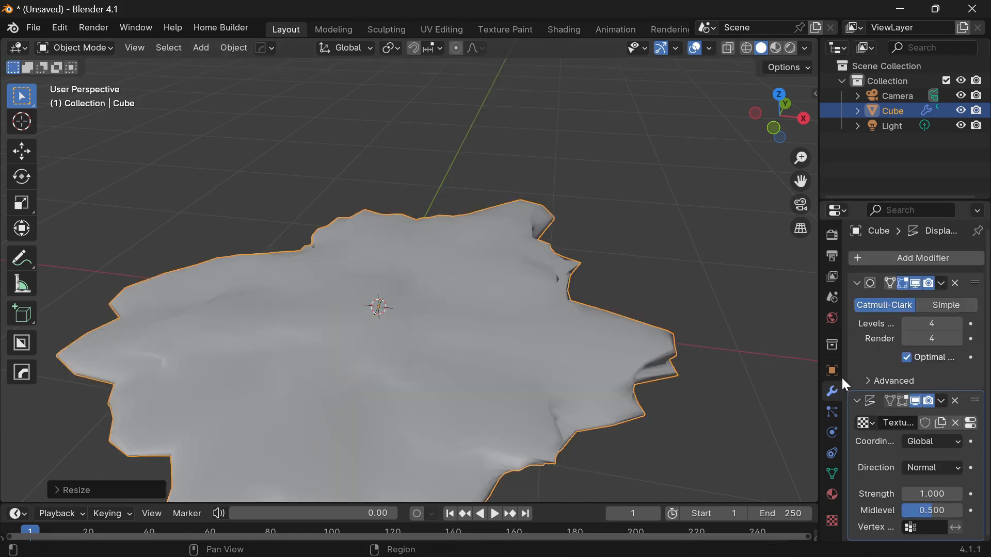
click(961, 323)
click(957, 323)
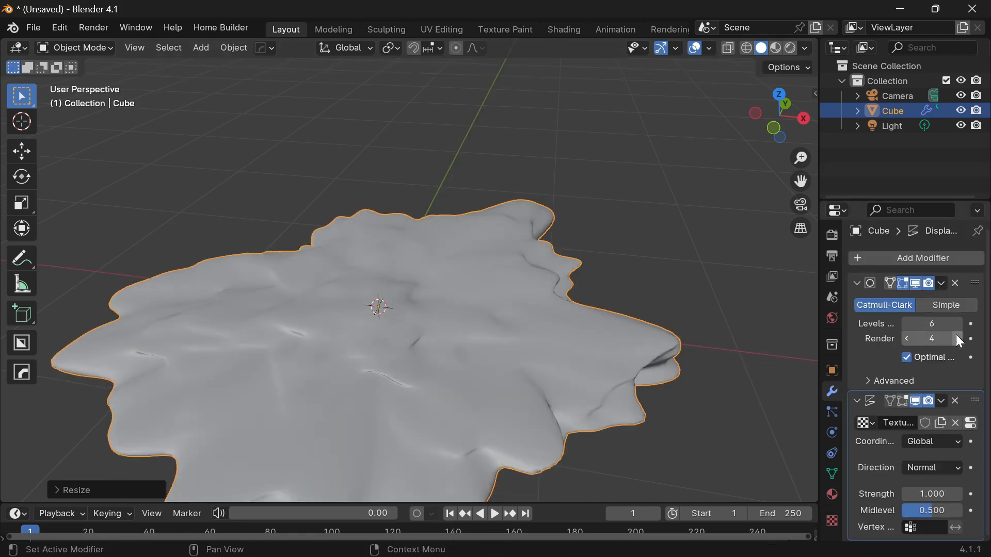
click(959, 339)
scroll(551, 386, down, 2)
middle_drag(552, 386, 569, 382)
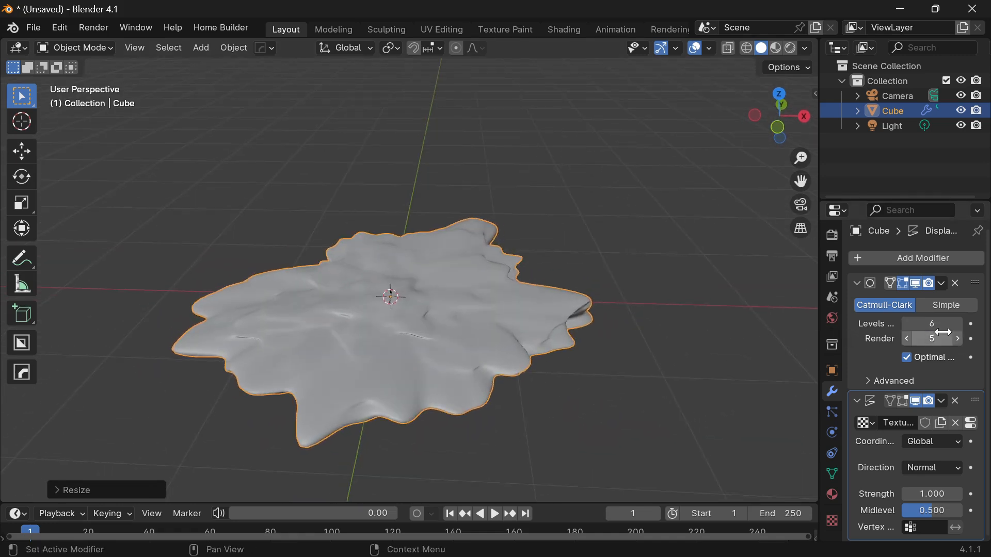
click(958, 339)
scroll(743, 339, up, 2)
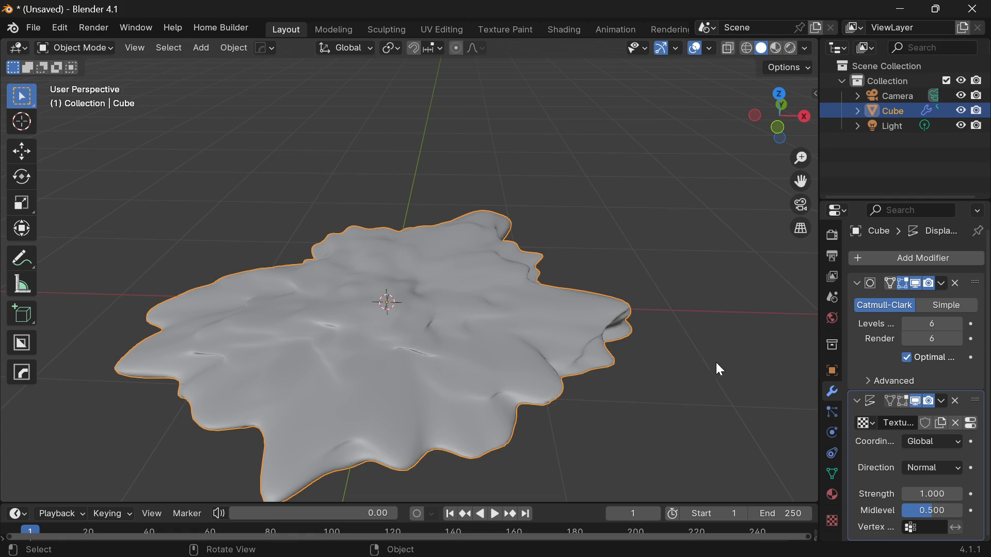
- Switch to the Animation workspace and stretch the mesh along Y to a Y scale of about 3.38
click(602, 28)
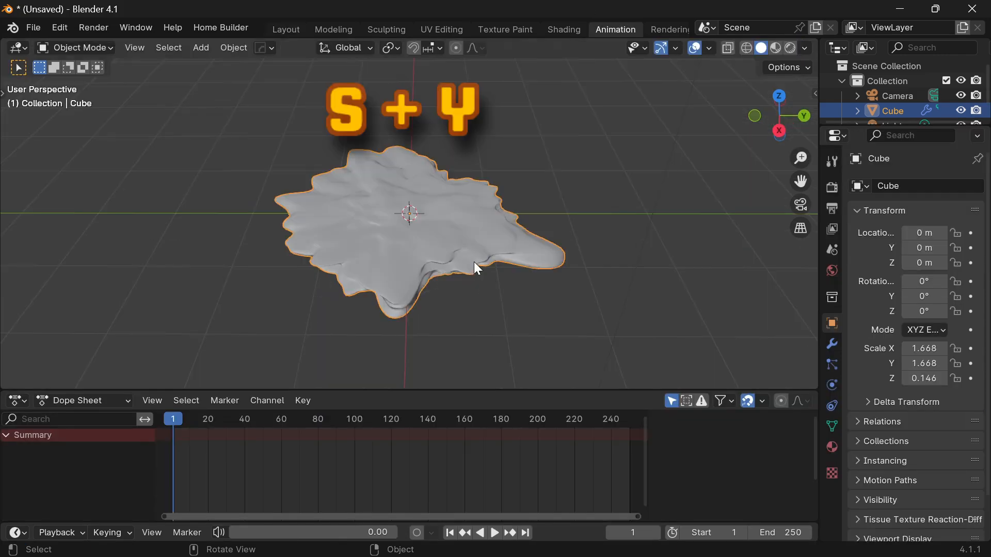
key(s)
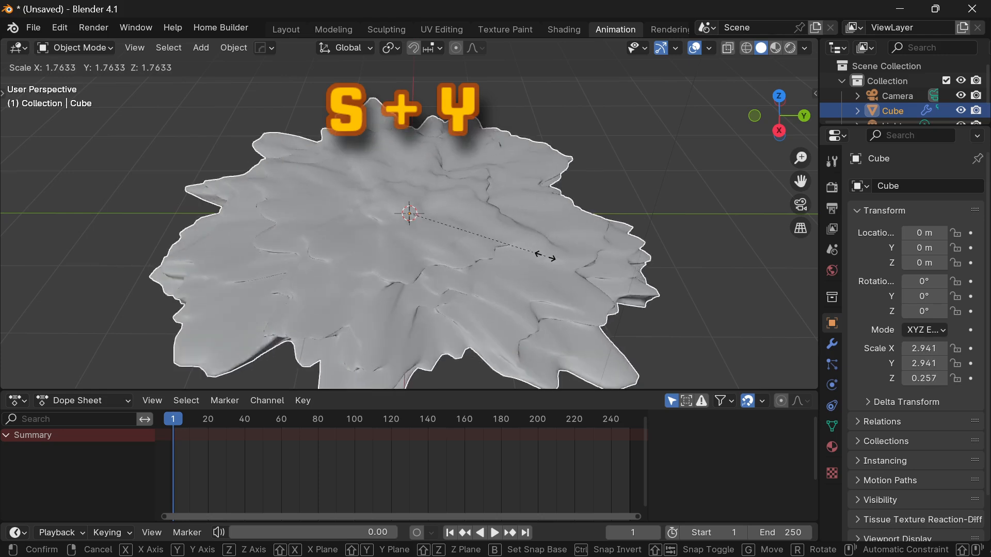
key(y)
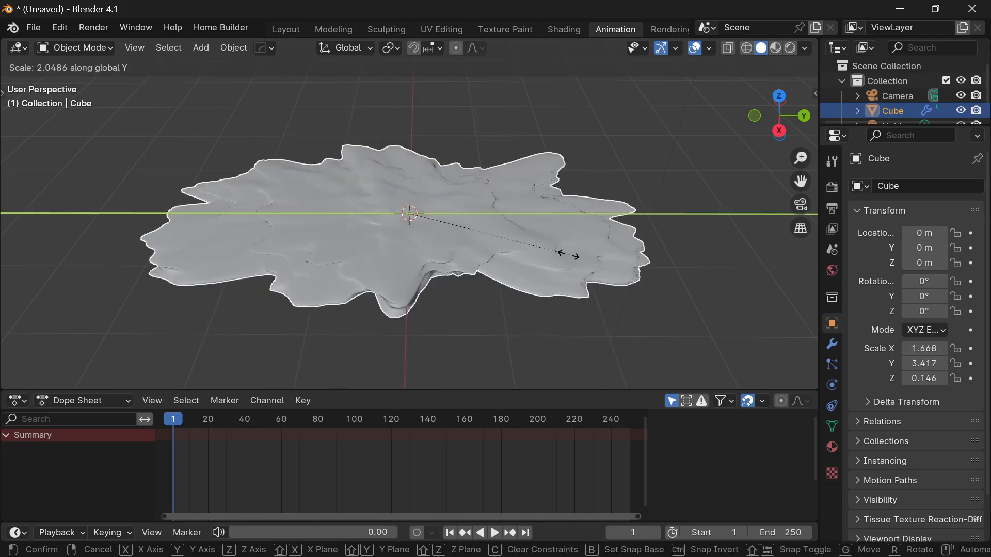
click(568, 256)
mouse_move(570, 260)
middle_down()
mouse_move(564, 316)
mouse_move(569, 244)
middle_up()
scroll(567, 256, up, 1)
- Insert a keyframe for the mesh's full-size transforms at frame 40
middle_drag(253, 428, 317, 429)
click(316, 420)
scroll(289, 438, up, 6)
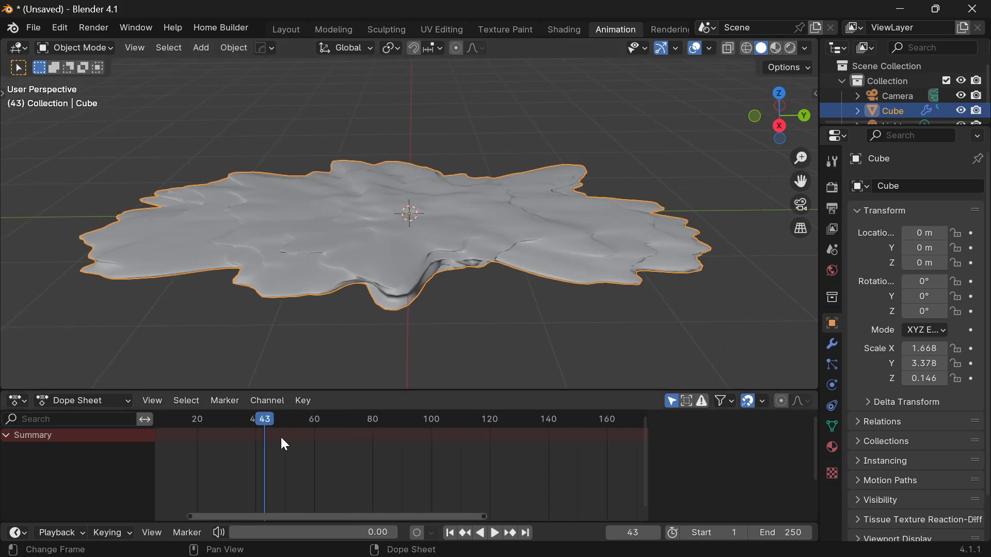
drag(280, 420, 329, 426)
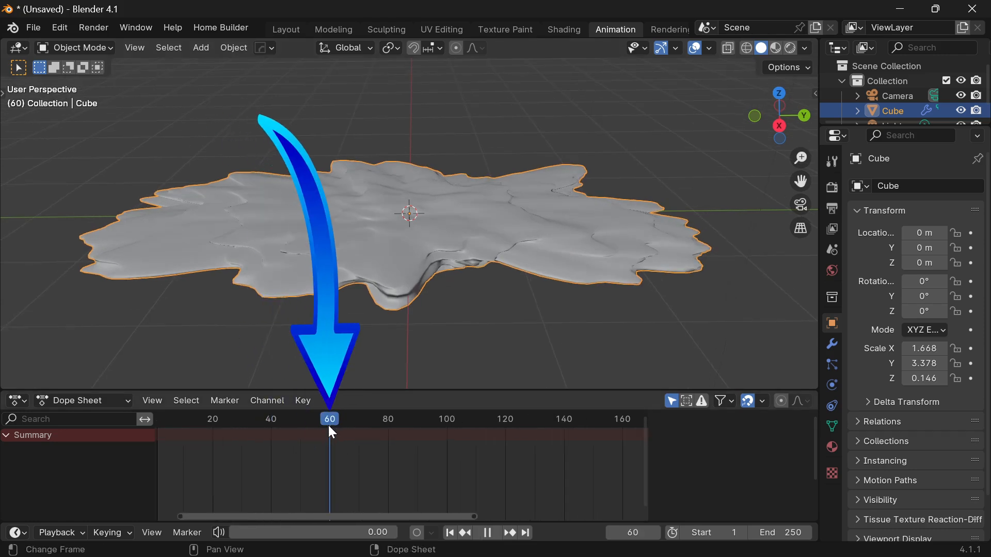
middle_drag(427, 271, 423, 293)
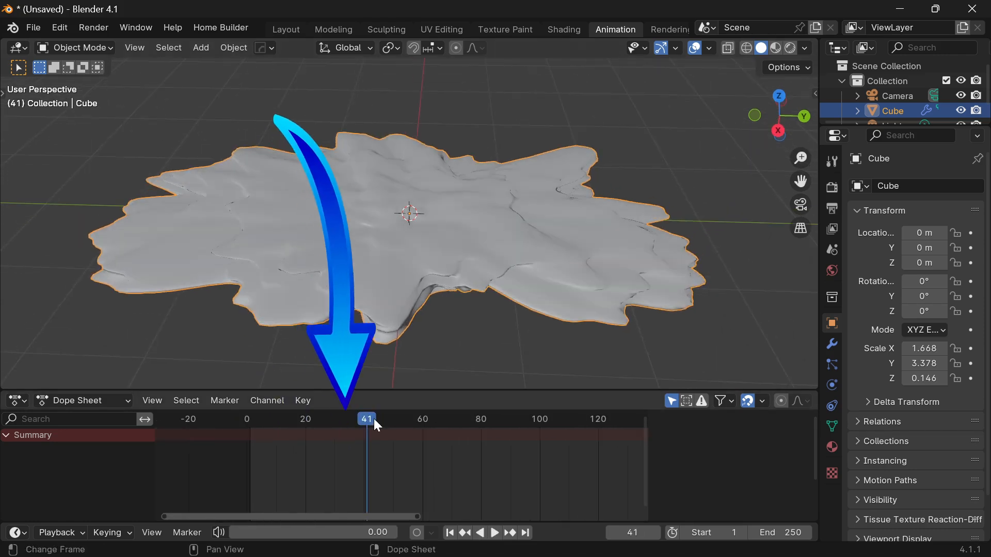
click(367, 424)
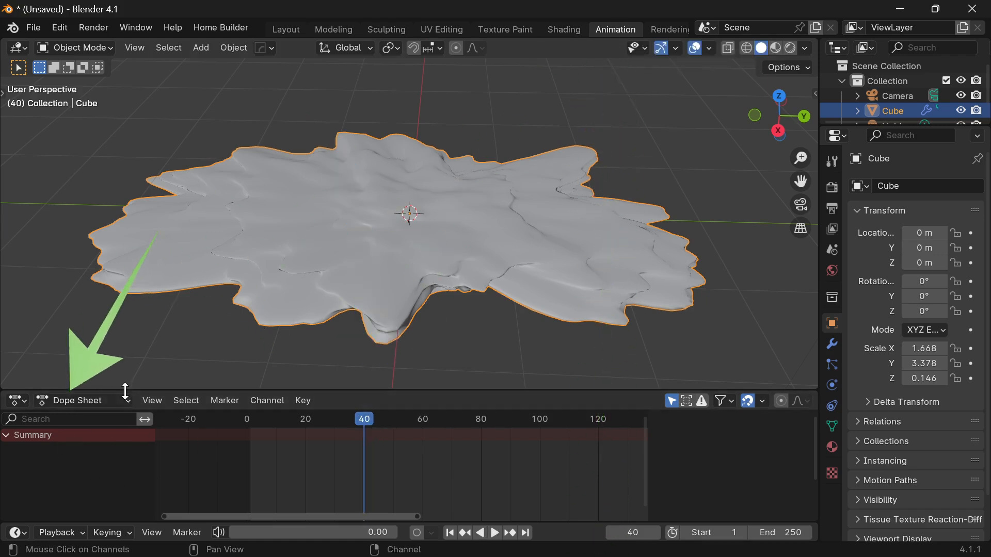
drag(309, 423, 364, 425)
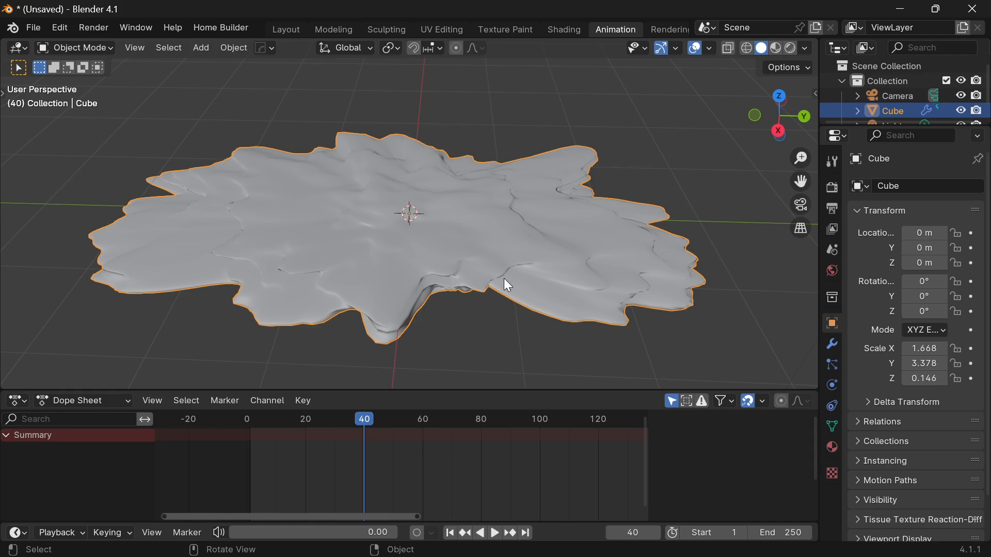
key(i)
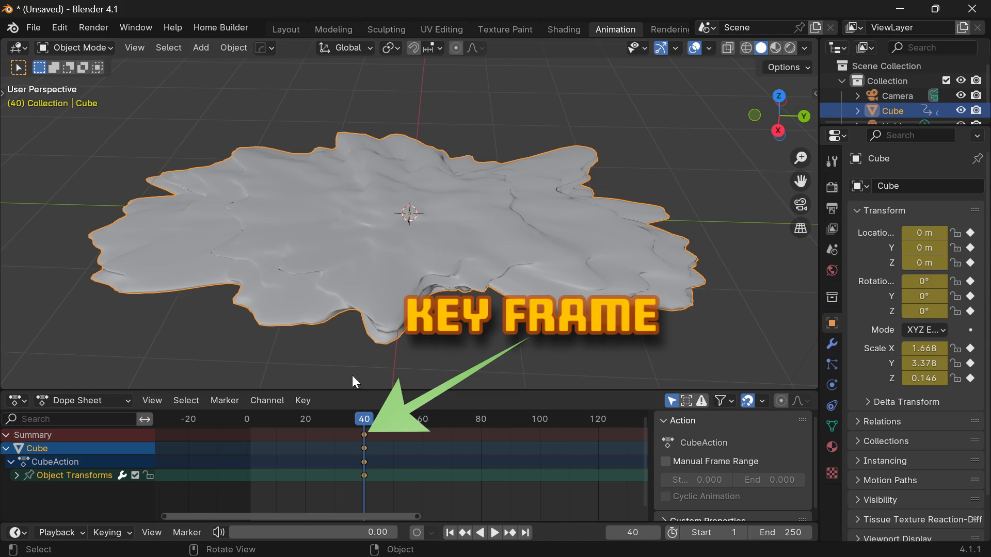
- At frame 20, scale the mesh to 0 and insert a keyframe for its transforms
drag(363, 419, 359, 418)
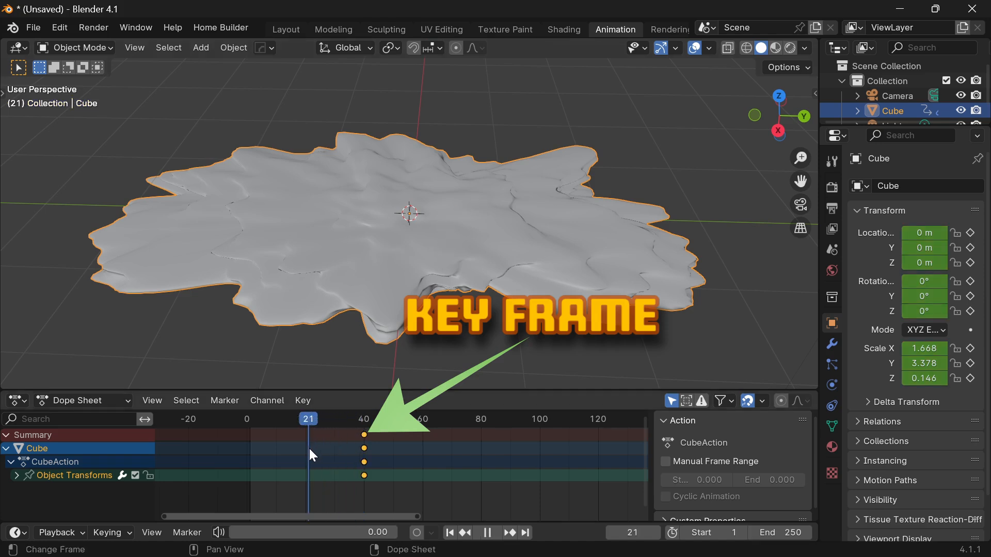
drag(310, 450, 307, 454)
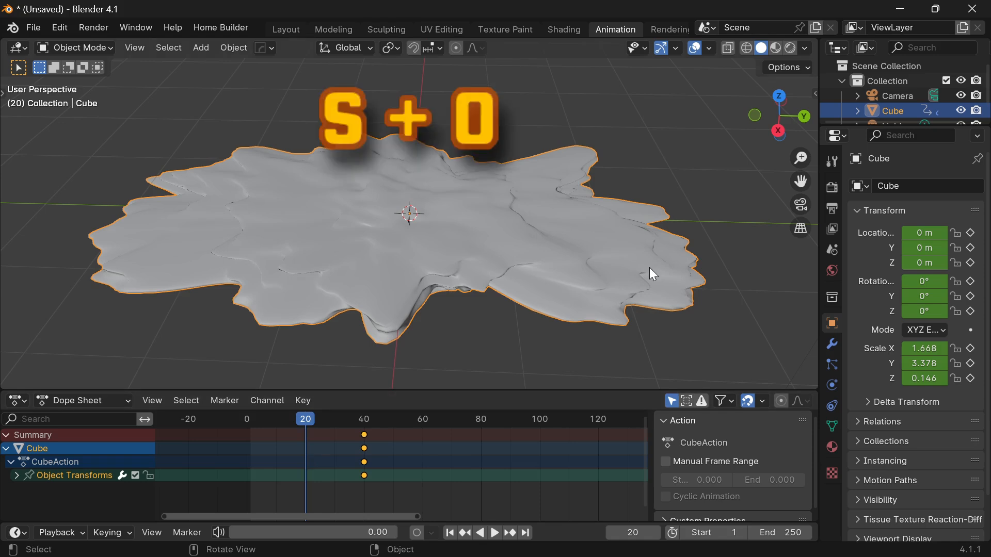
text(s0)
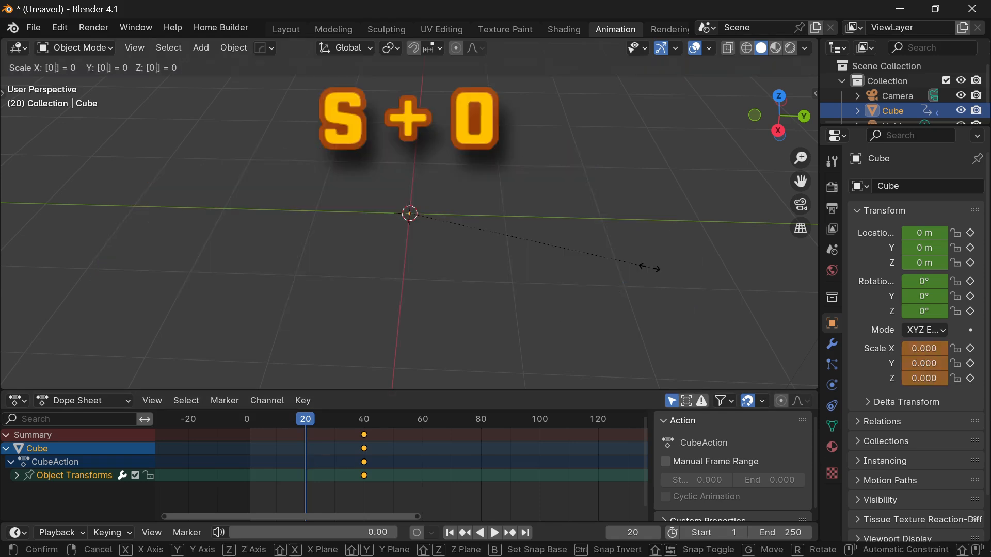
click(649, 267)
key(i)
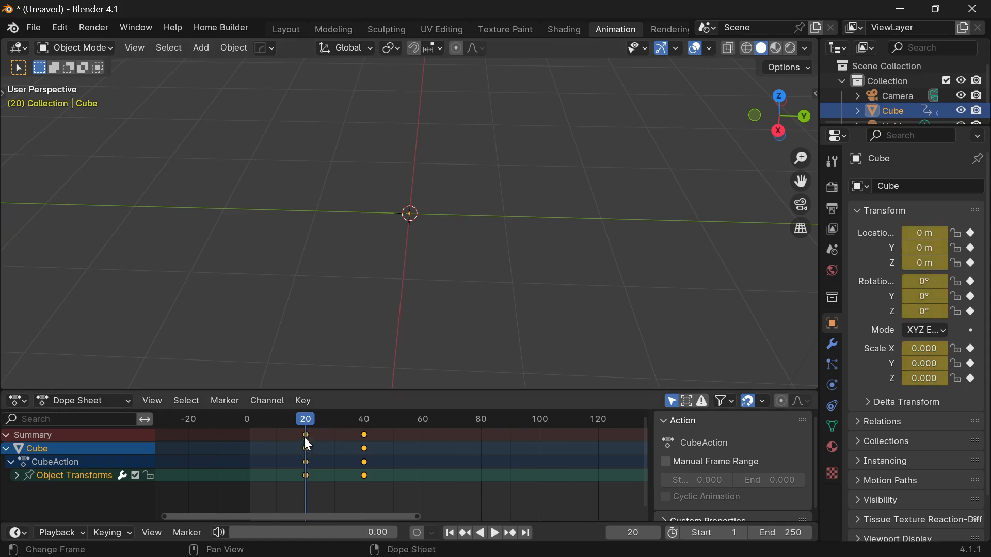
- Play back the animation from frame 20 to check the mesh growing from nothing
key(space)
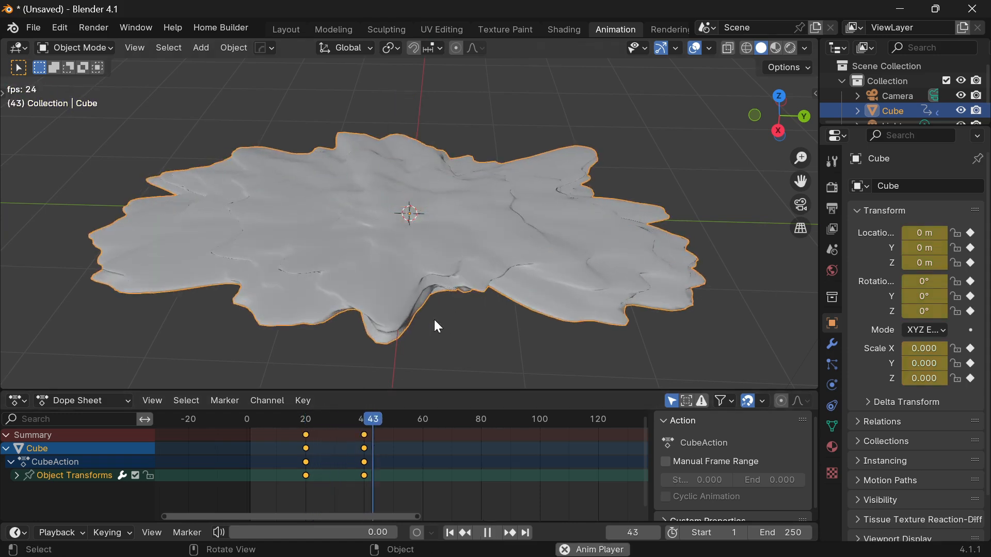
key(space)
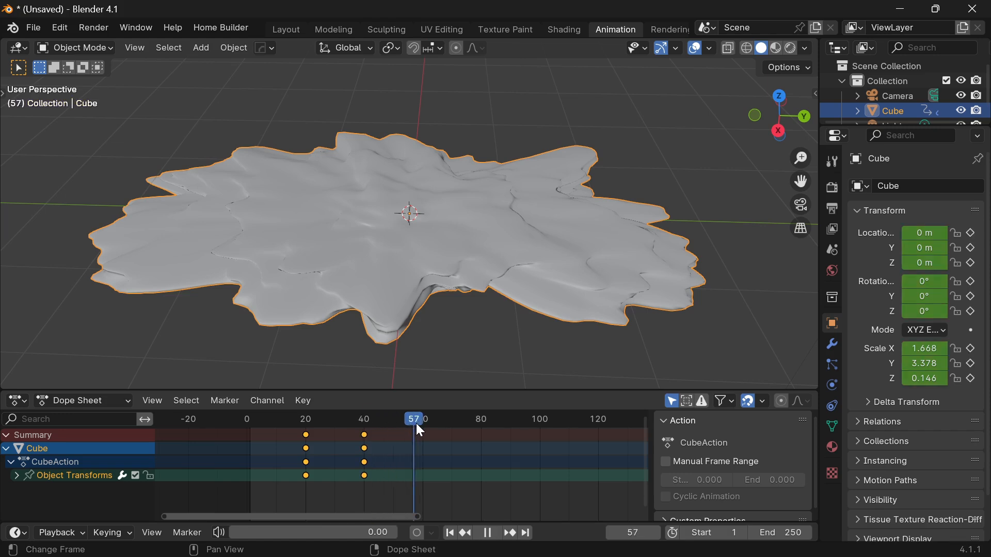
- At frame 69, stretch the mesh along X to an X scale of about 2.4 and insert a keyframe for its transforms
drag(419, 430, 449, 433)
key(Escape)
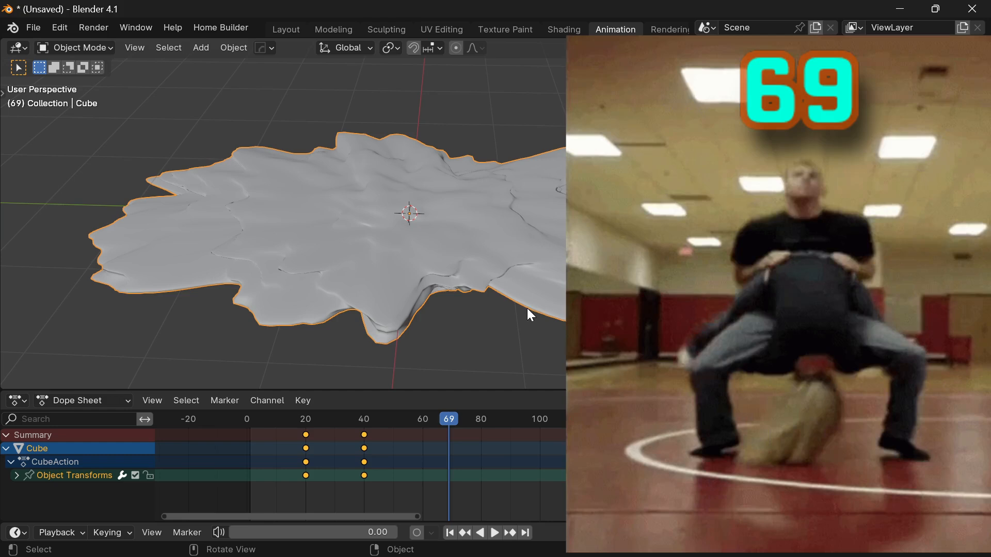
key(s)
key(x)
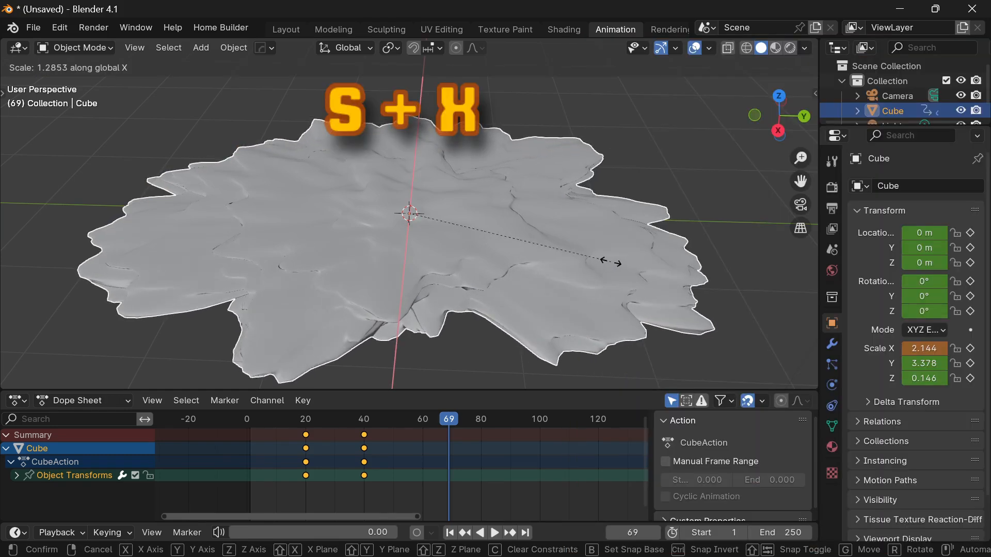
click(639, 263)
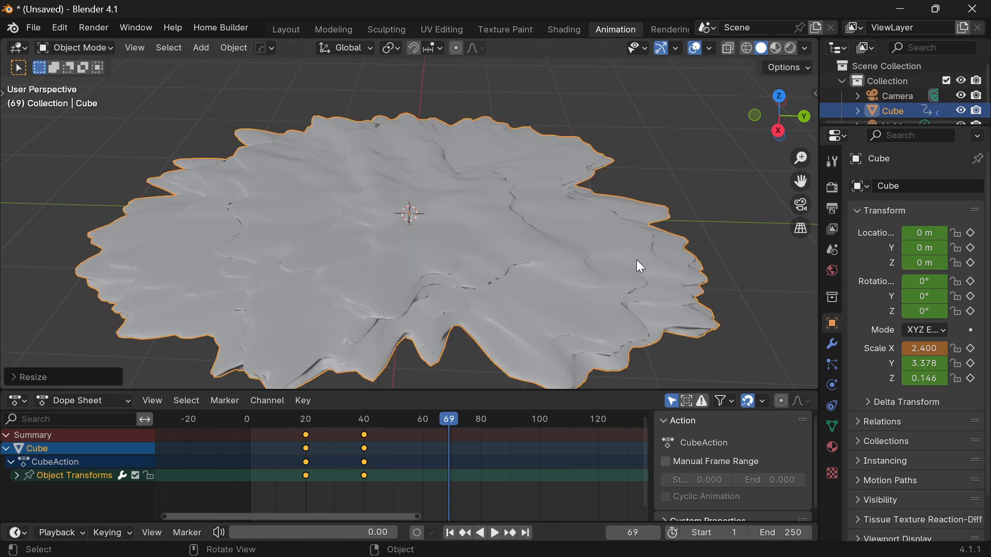
key(i)
- Replay the animation several times from around frame 20 to examine how the puddle grows and widens
drag(454, 421, 315, 454)
key(space)
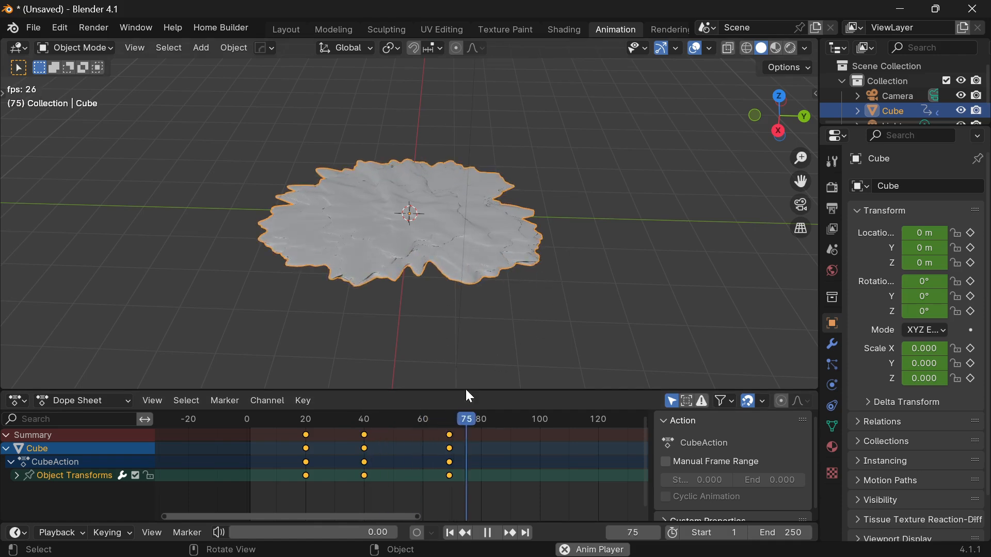
key(space)
drag(475, 422, 333, 443)
key(space)
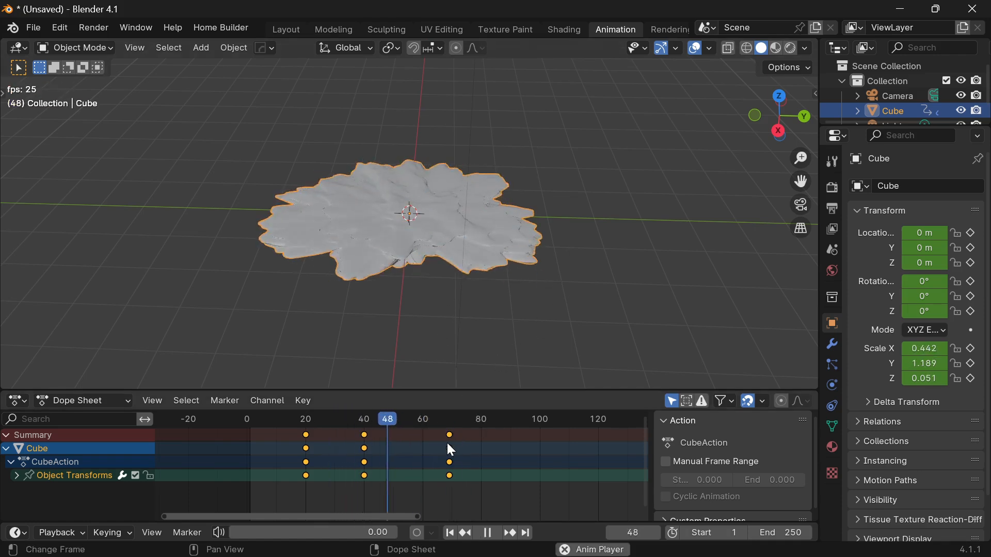
key(space)
drag(438, 419, 275, 437)
key(space)
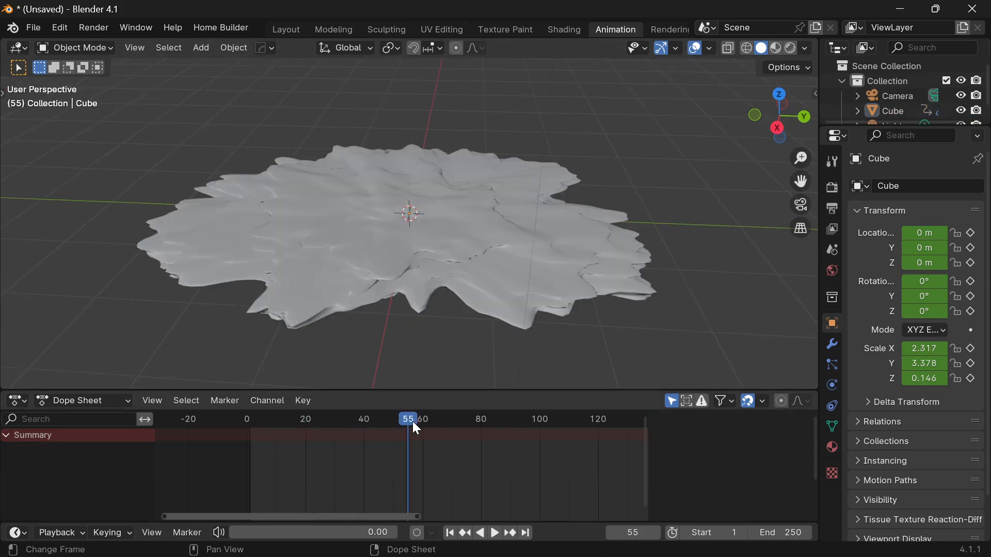
drag(417, 428, 265, 432)
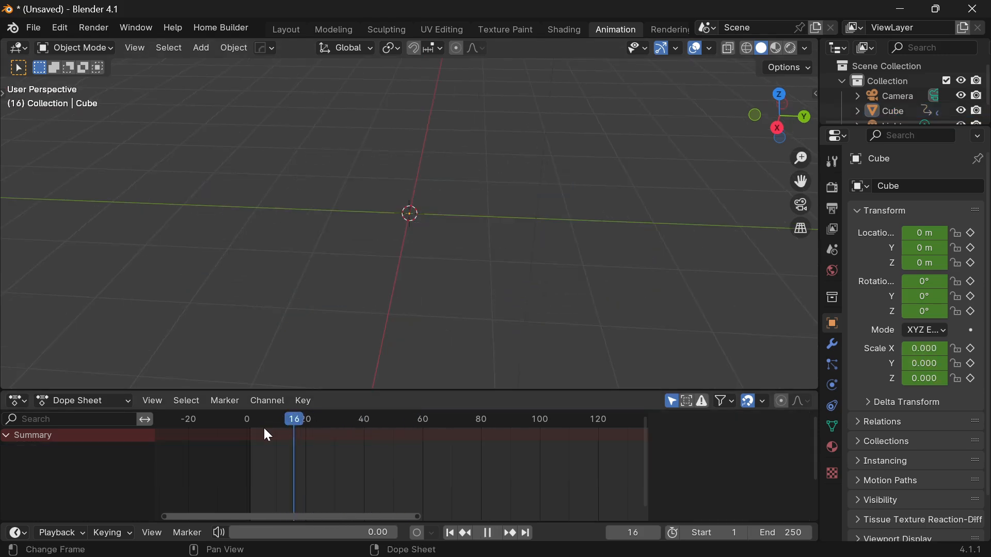
key(space)
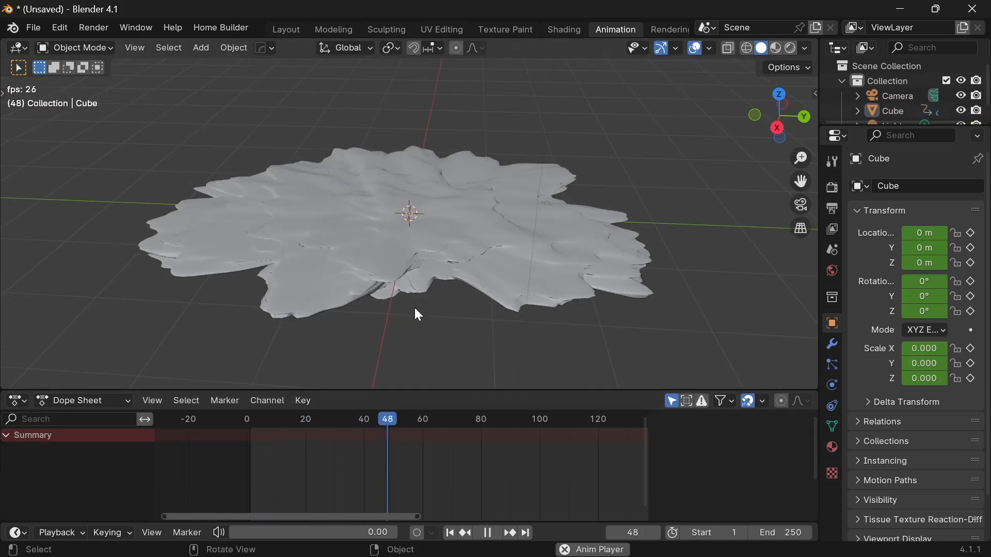
key(space)
- Duplicate the animated puddle in place at frame 69
click(441, 305)
middle_drag(440, 305, 432, 328)
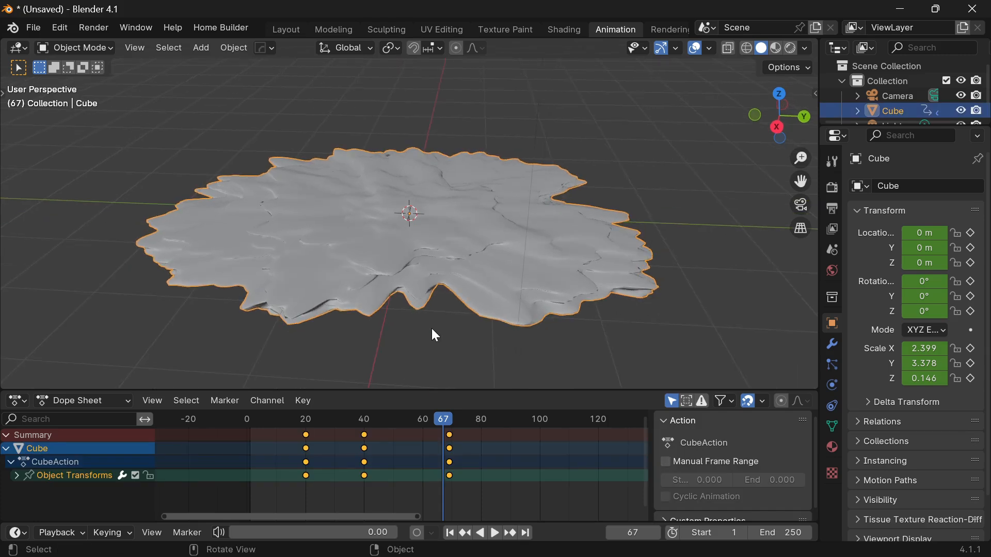
drag(449, 418, 450, 422)
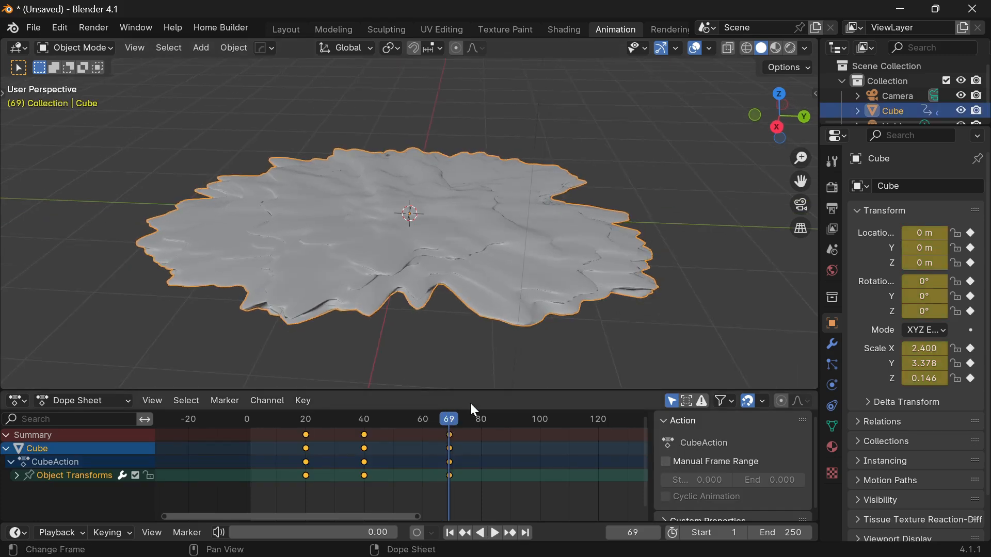
middle_drag(527, 342, 509, 325)
key(shift+d)
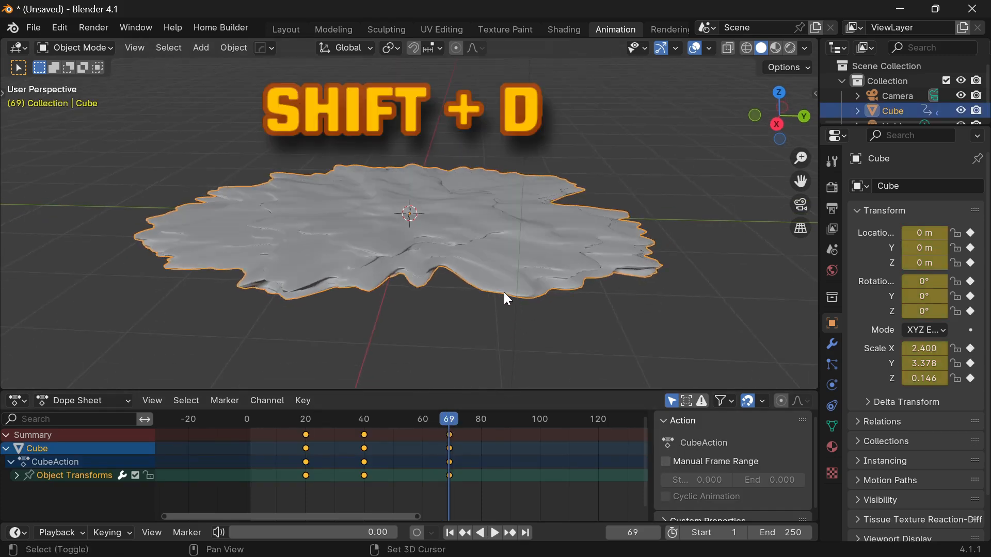
right_click(532, 236)
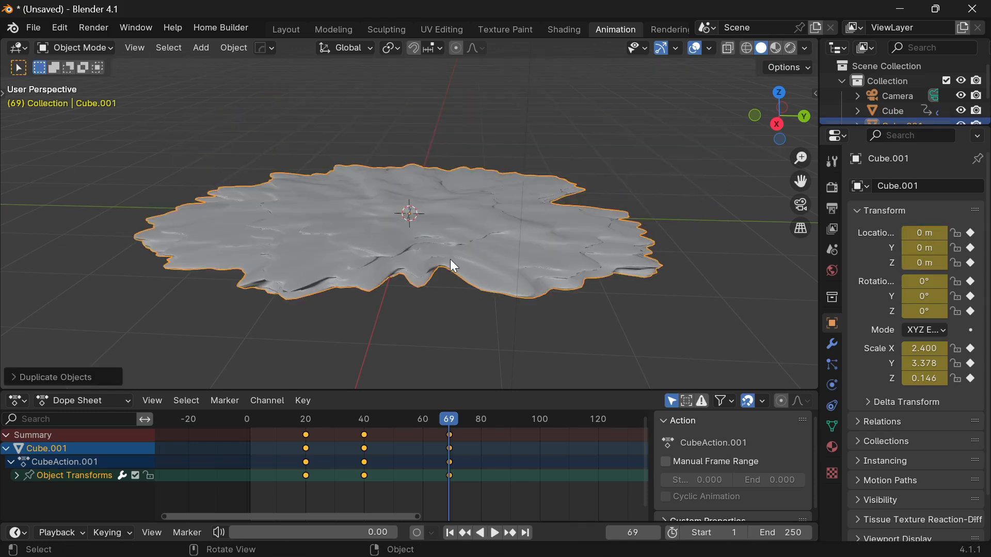
- Convert the duplicated puddle to a mesh so its modifiers are applied
right_click(450, 243)
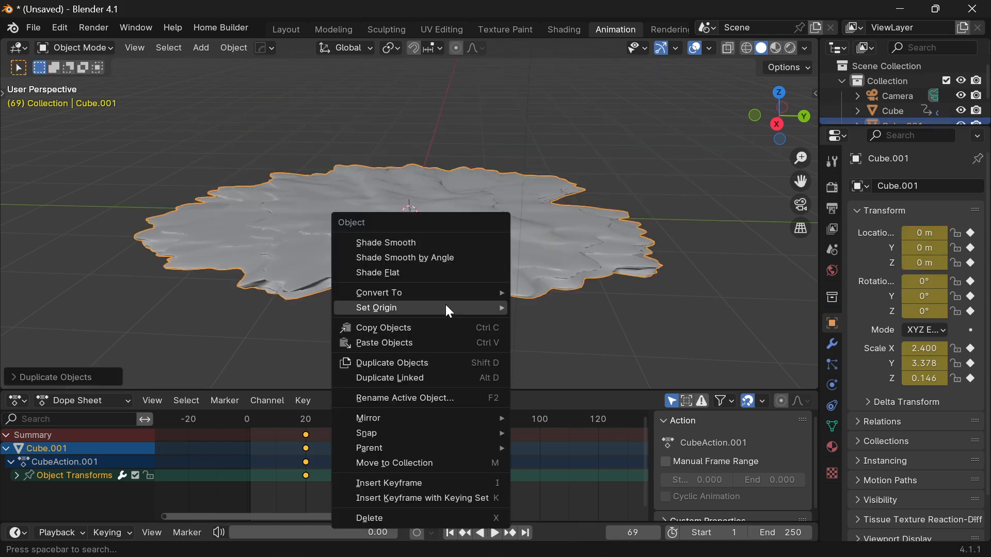
mouse_move(443, 293)
click(533, 306)
- Lower the duplicate along Z to about -0.334 m to separate it from the original
middle_drag(512, 250, 467, 295)
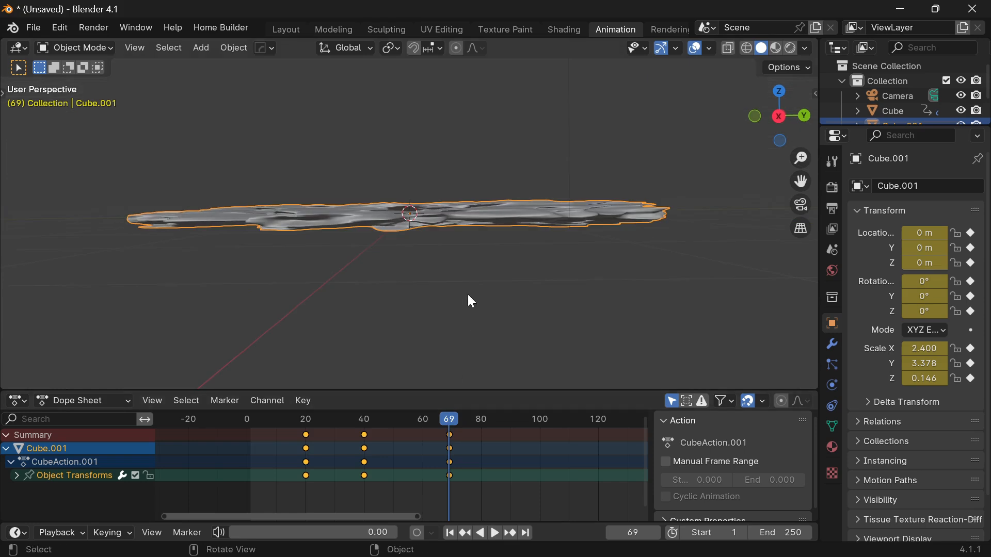
key(g)
key(z)
click(472, 335)
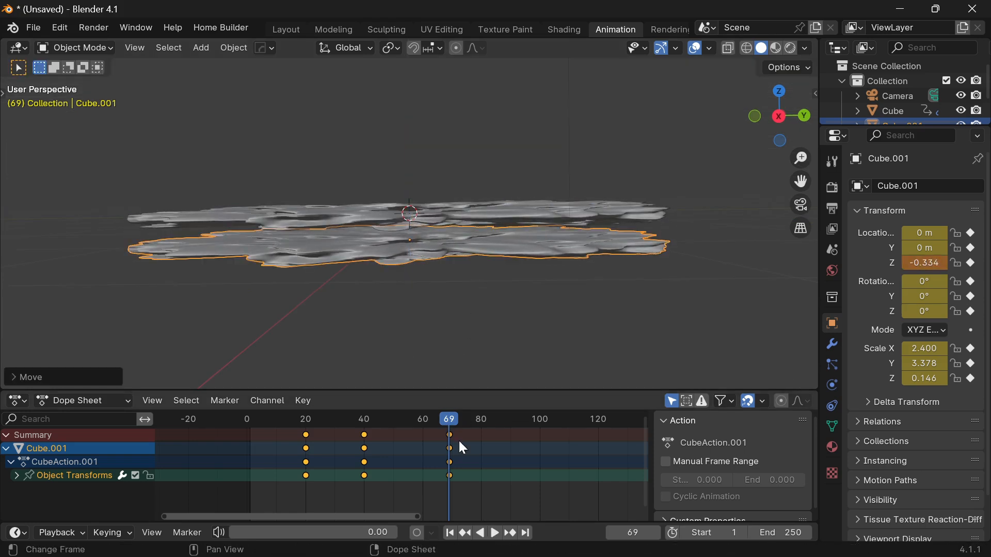
middle_drag(466, 245, 463, 254)
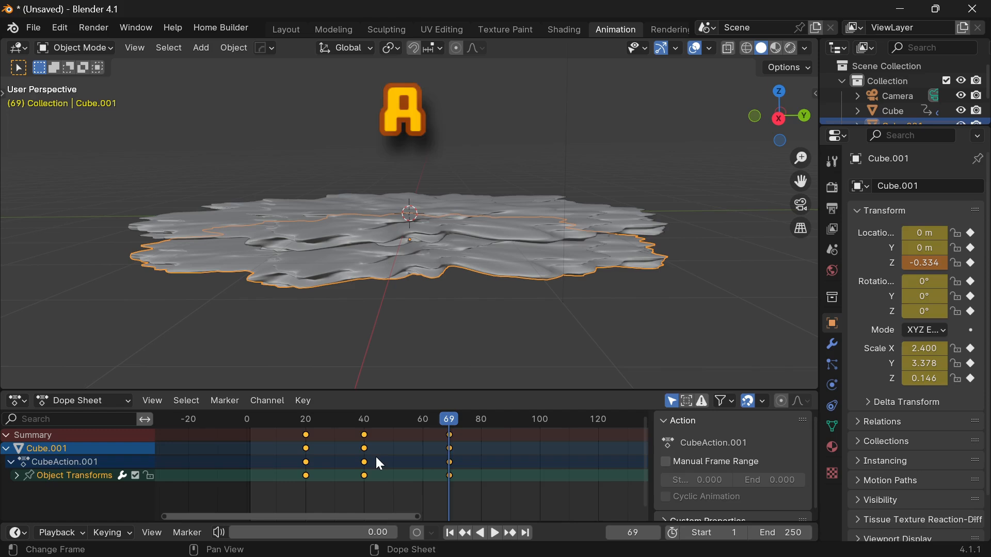
- Delete all of the duplicate's transform keyframes and return to frame 69
key(Delete)
drag(447, 419, 422, 424)
drag(443, 421, 450, 421)
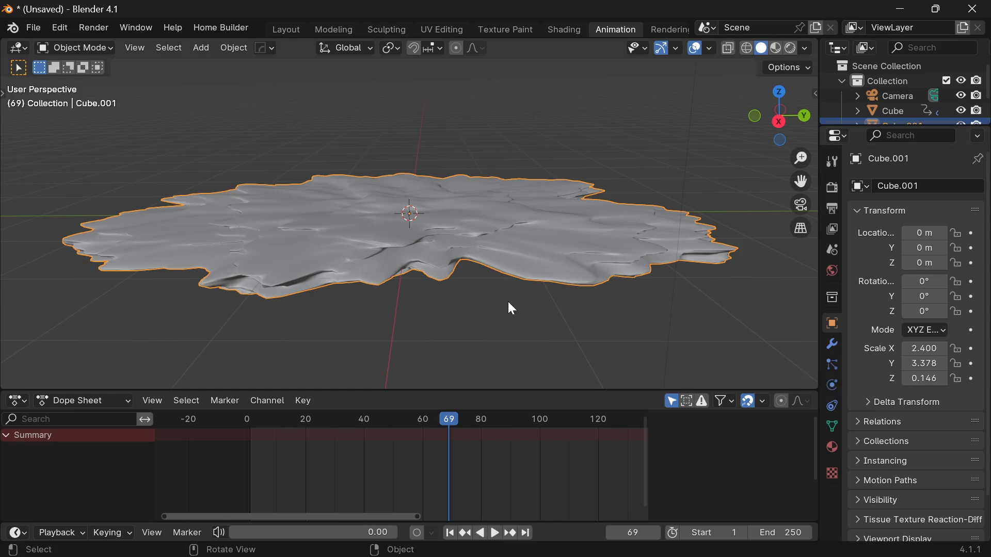
- Add a Basis shape key and a second shape key to the duplicate, with the second one active
key(Tab)
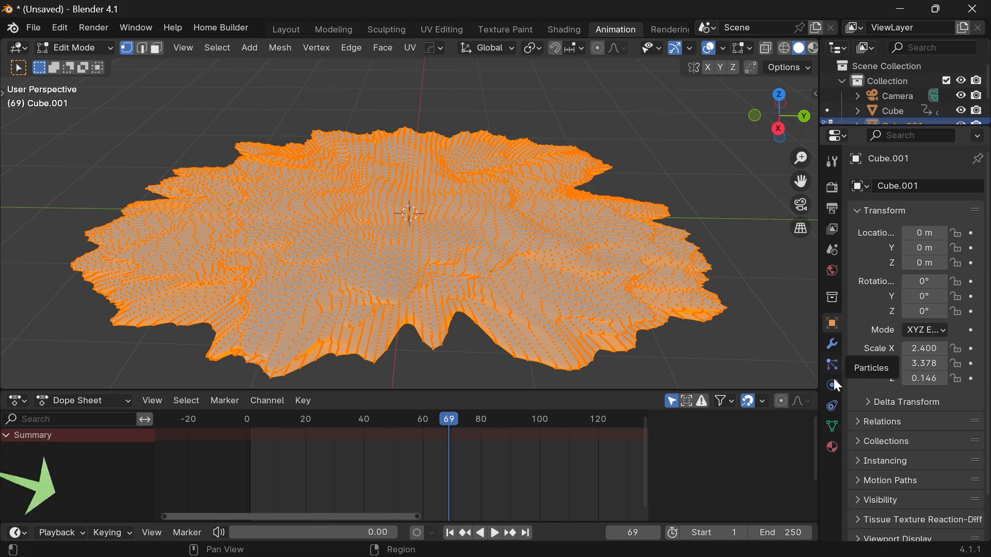
click(832, 424)
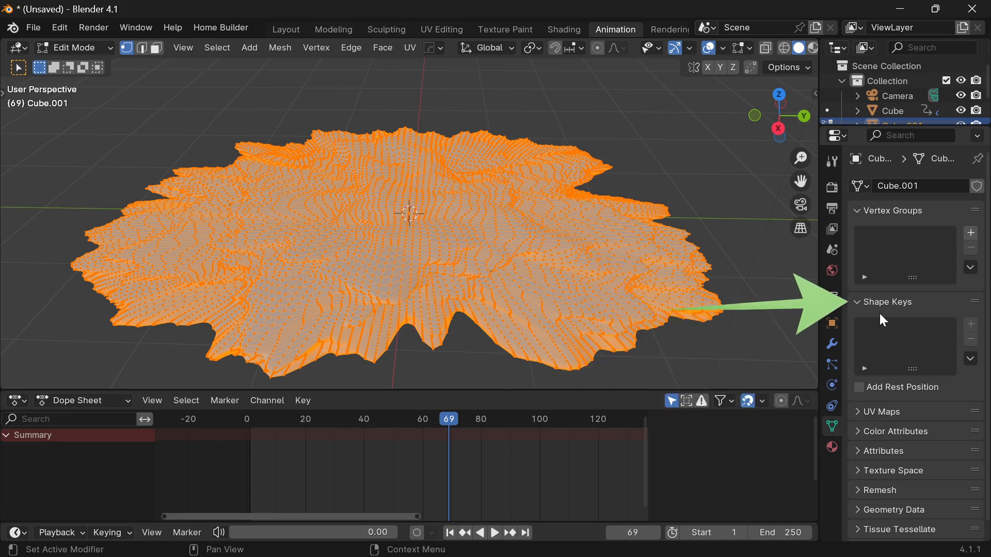
key(Tab)
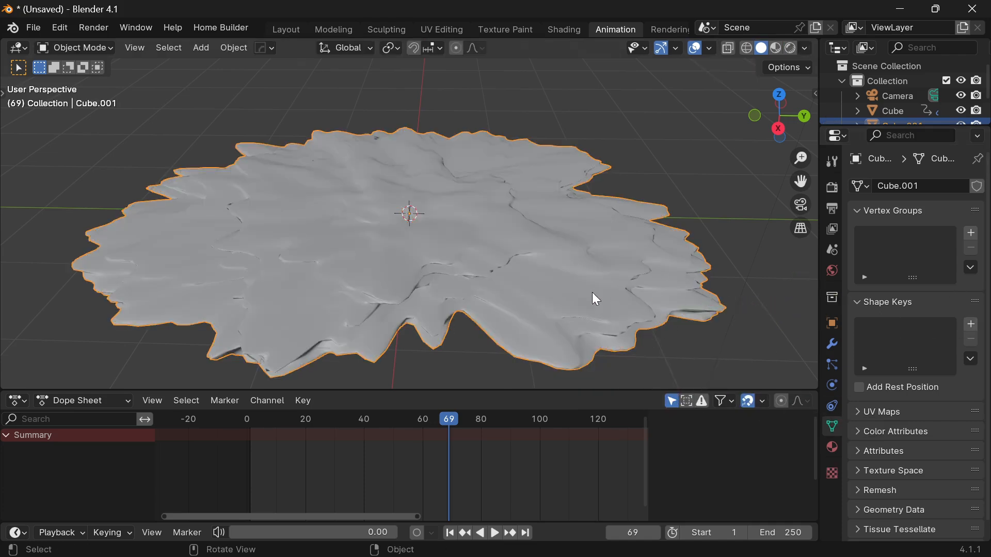
click(972, 326)
click(971, 326)
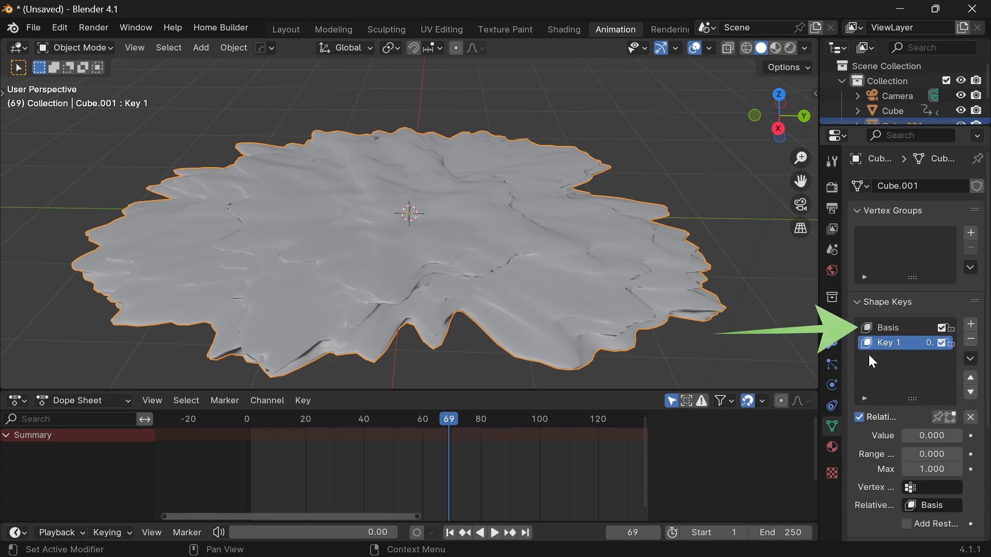
click(883, 329)
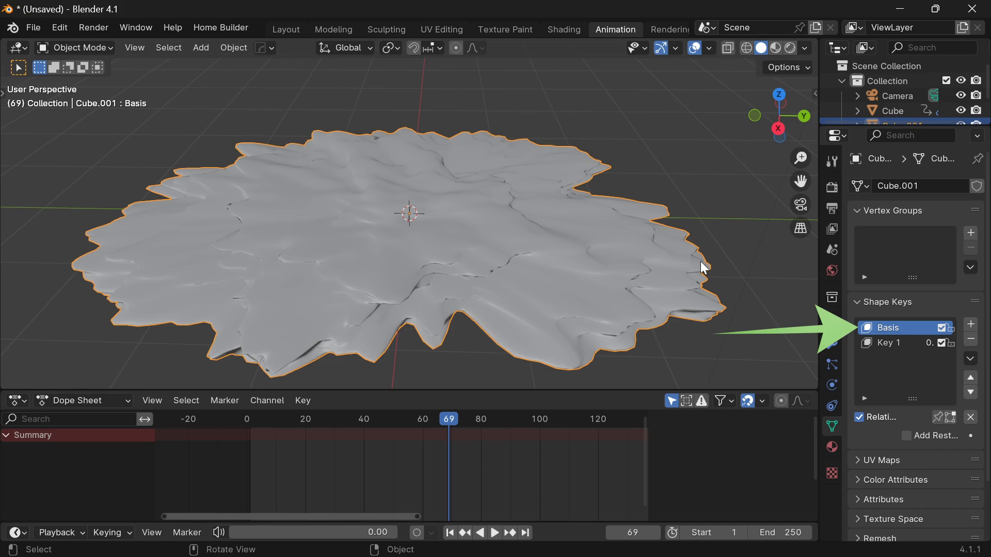
click(889, 343)
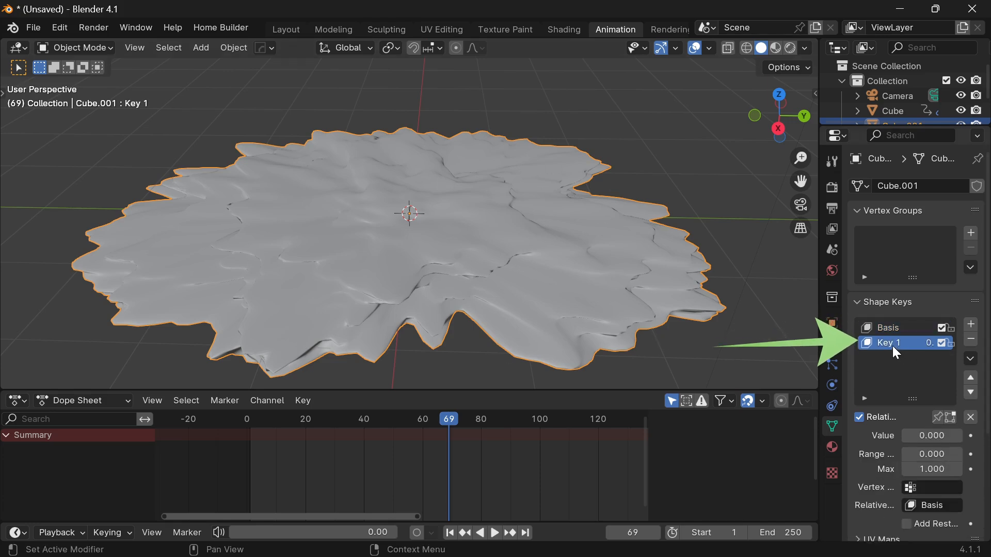
- Keyframe the second shape key's value at 0 on frame 69, and move to frame 89
middle_drag(673, 323, 545, 328)
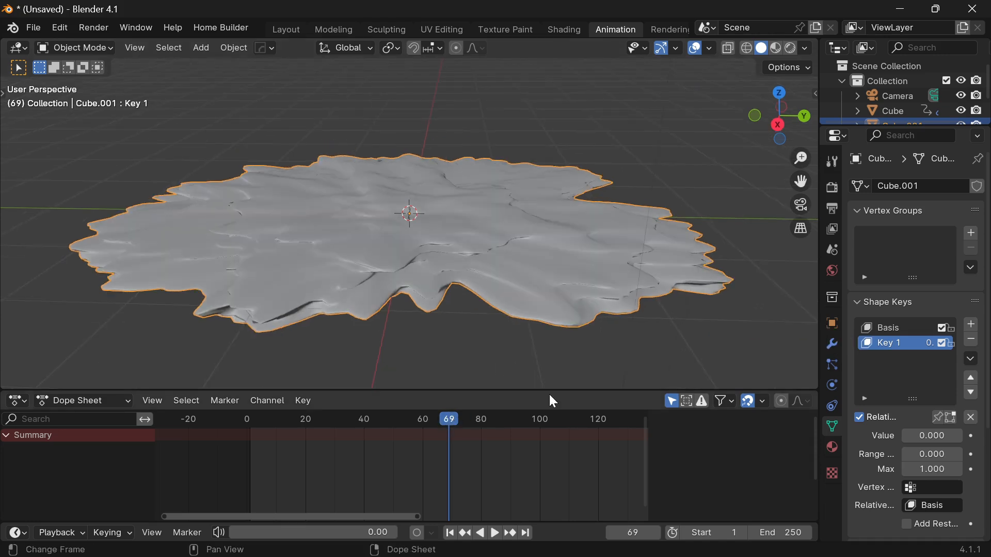
click(972, 439)
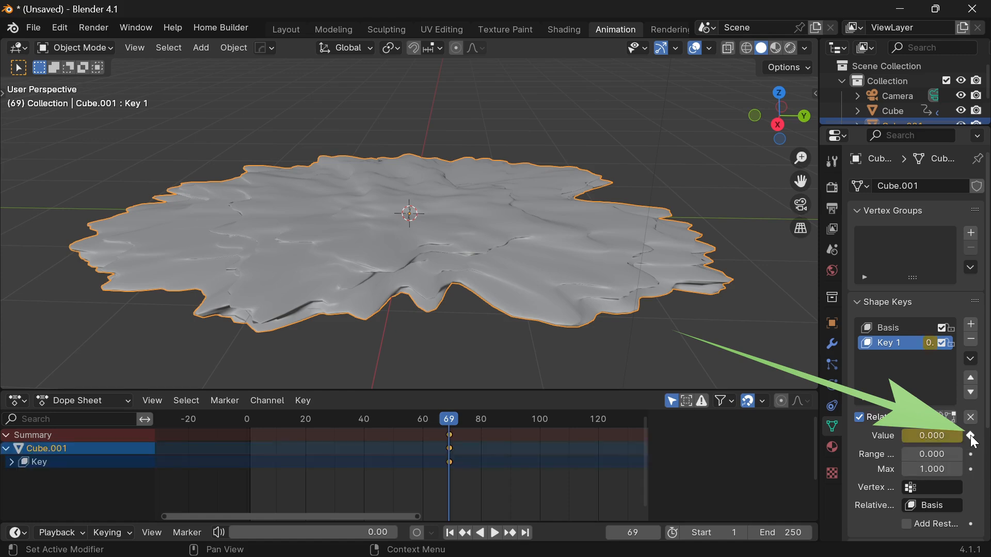
drag(456, 423, 509, 442)
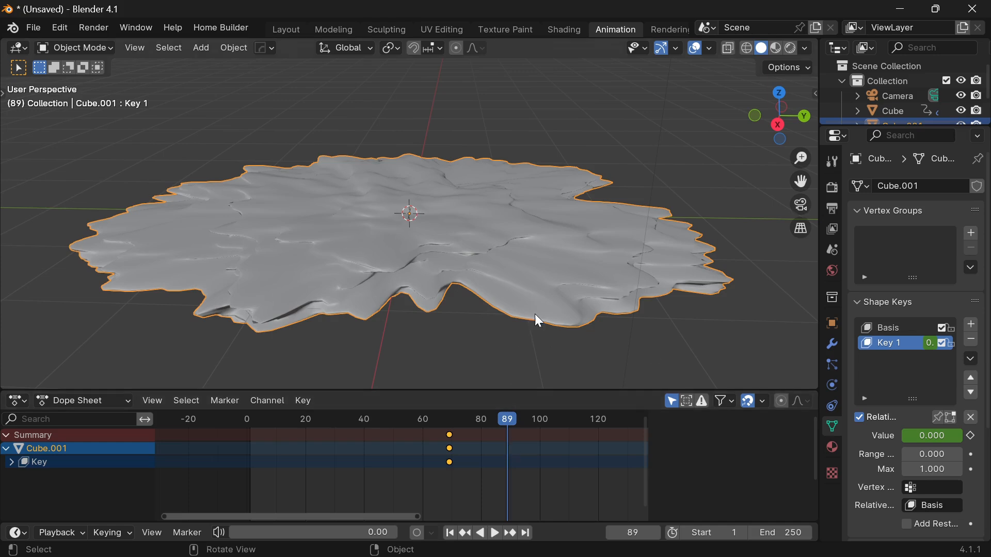
- In Edit Mode, select individual vertices scattered across the duplicate's upper surface and enable proportional editing
key(Tab)
middle_drag(477, 251, 482, 265)
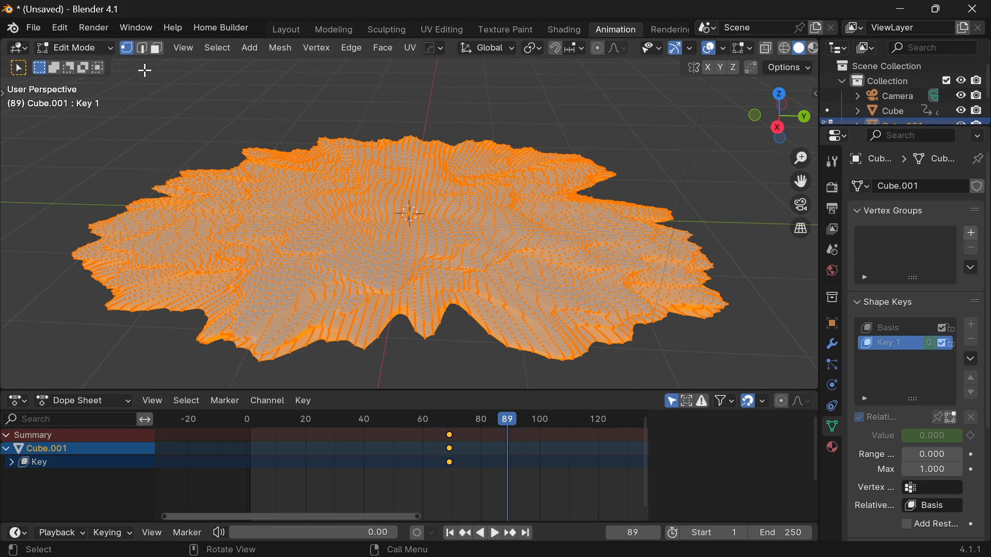
click(550, 303)
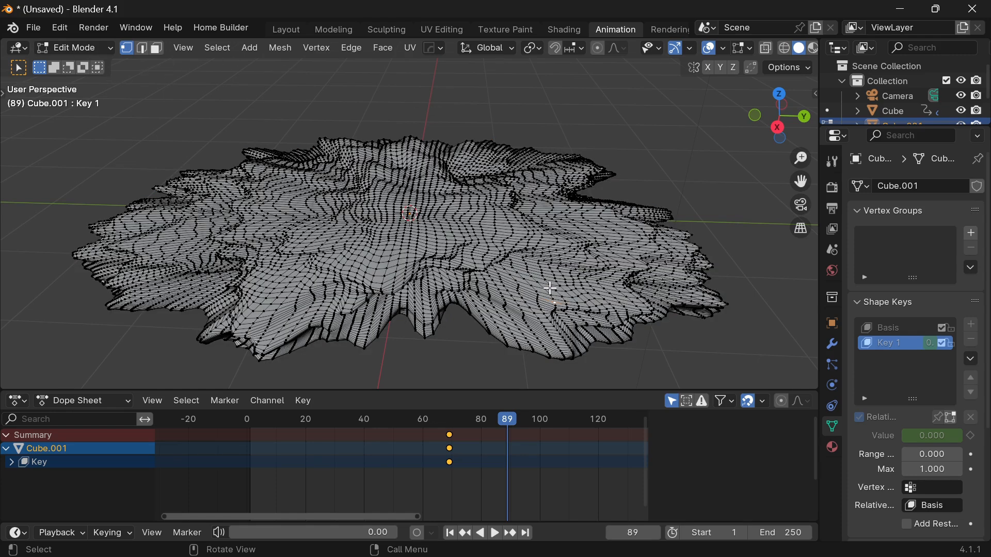
shift+click(547, 224)
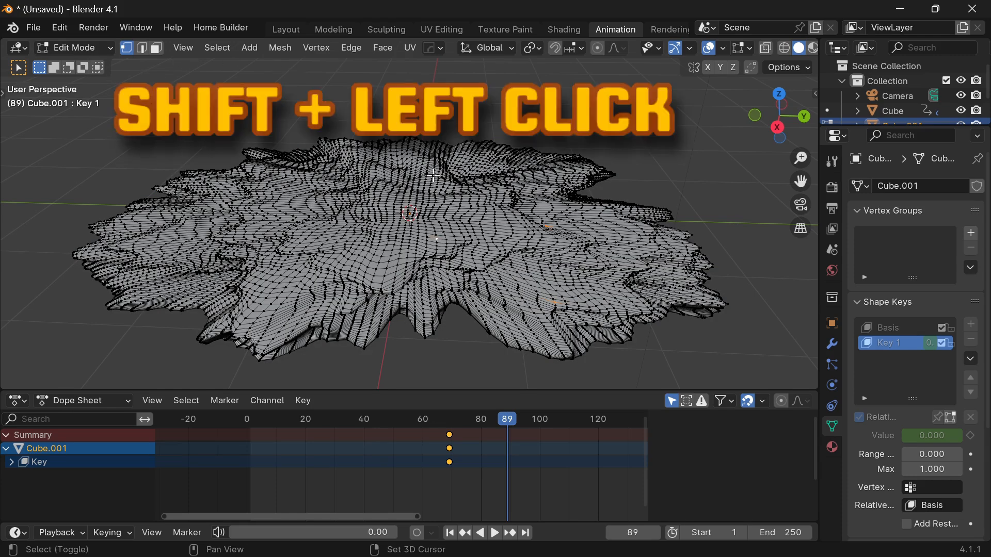
shift+click(340, 199)
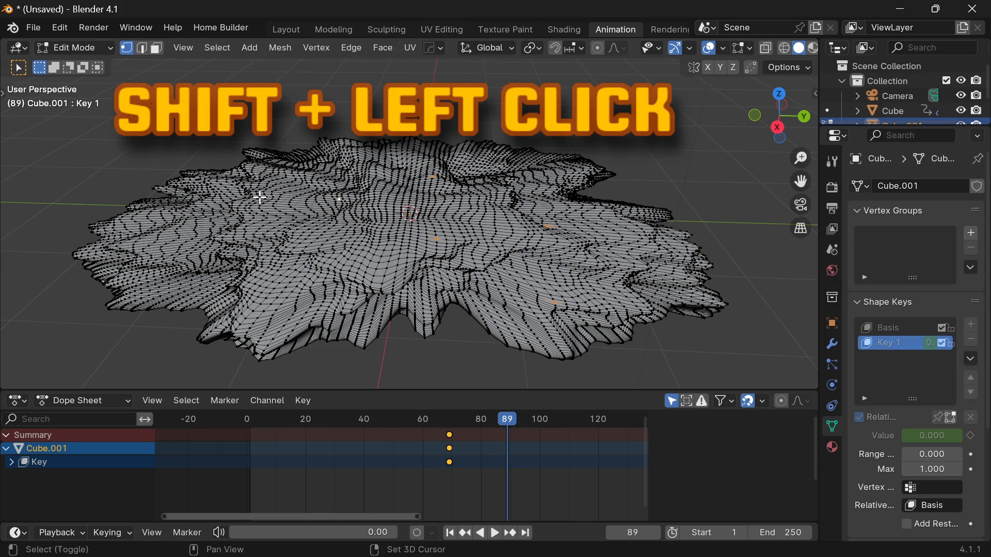
shift+click(174, 246)
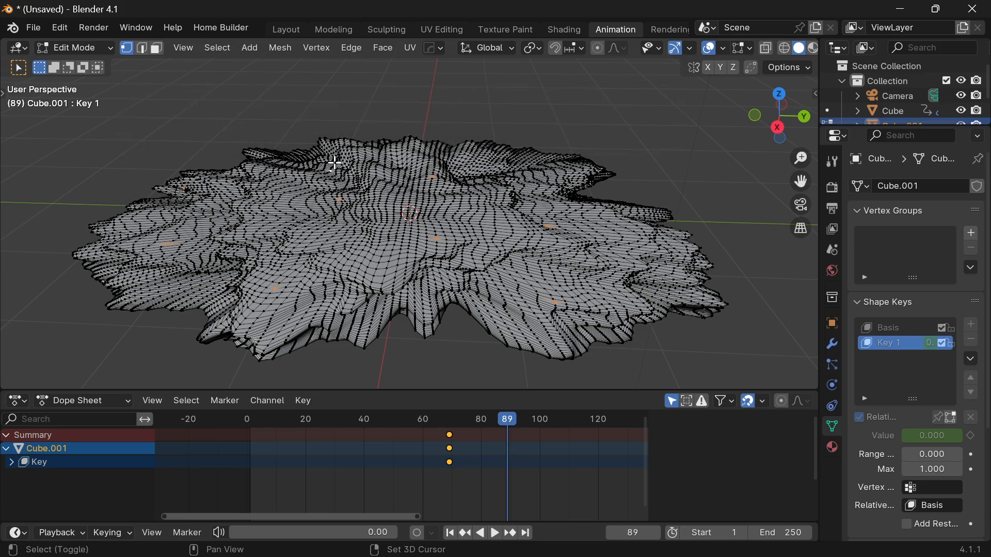
shift+click(296, 210)
shift+click(525, 166)
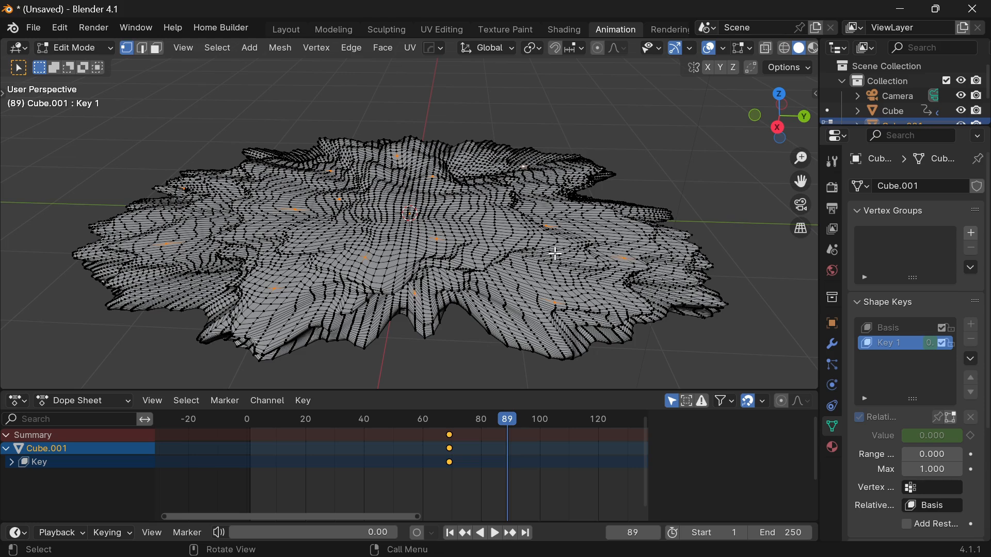
right_click(598, 50)
key(o)
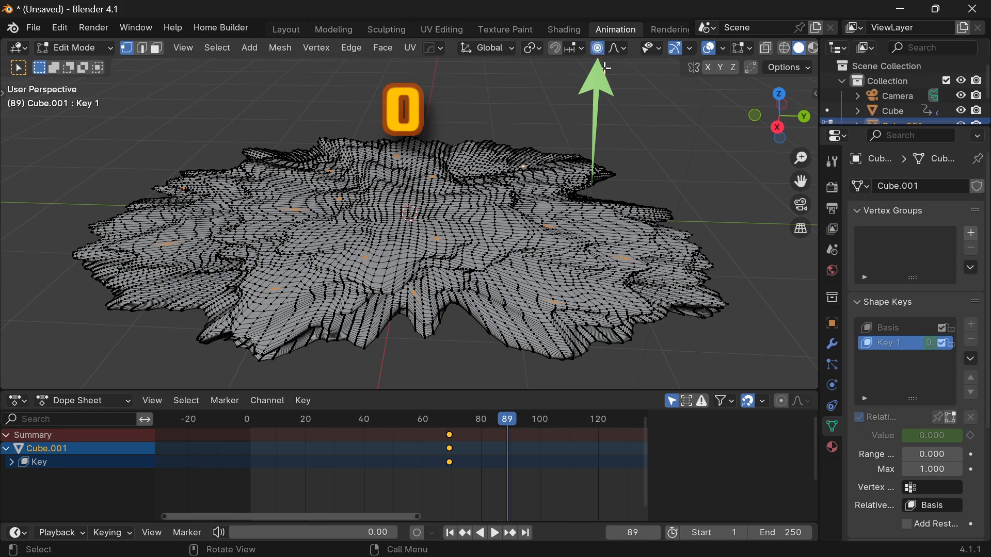
- Set proportional falloff to Random and pull the scattered vertices up and sideways without X movement, using a proportional size of about 0.51 m
click(621, 49)
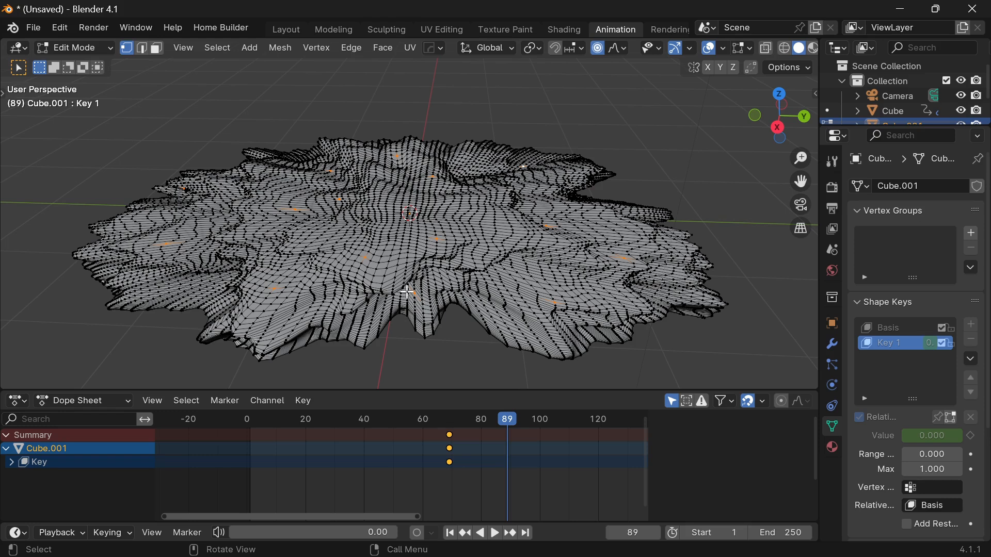
key(g)
key(x)
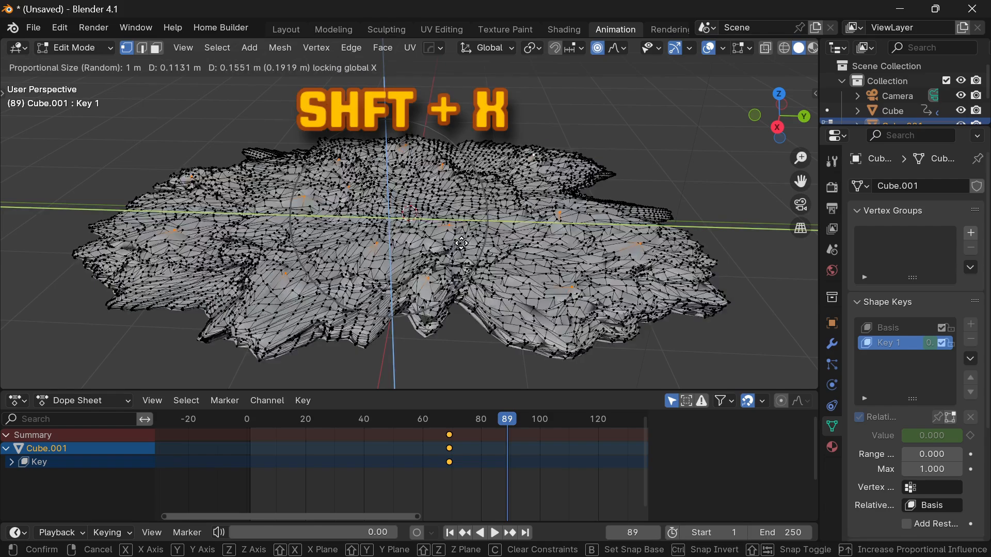
scroll(568, 197, up, 2)
scroll(572, 193, up, 10)
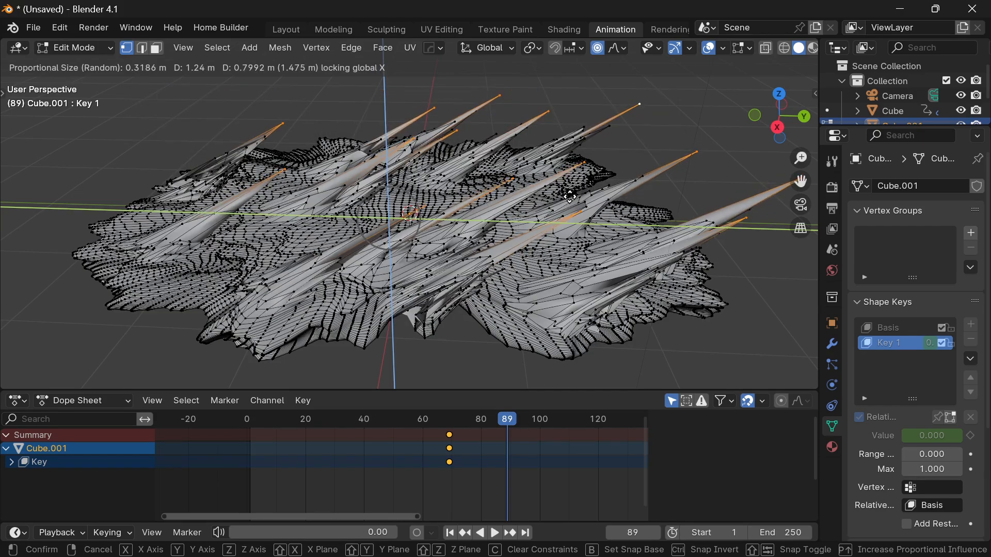
scroll(563, 204, down, 5)
click(555, 216)
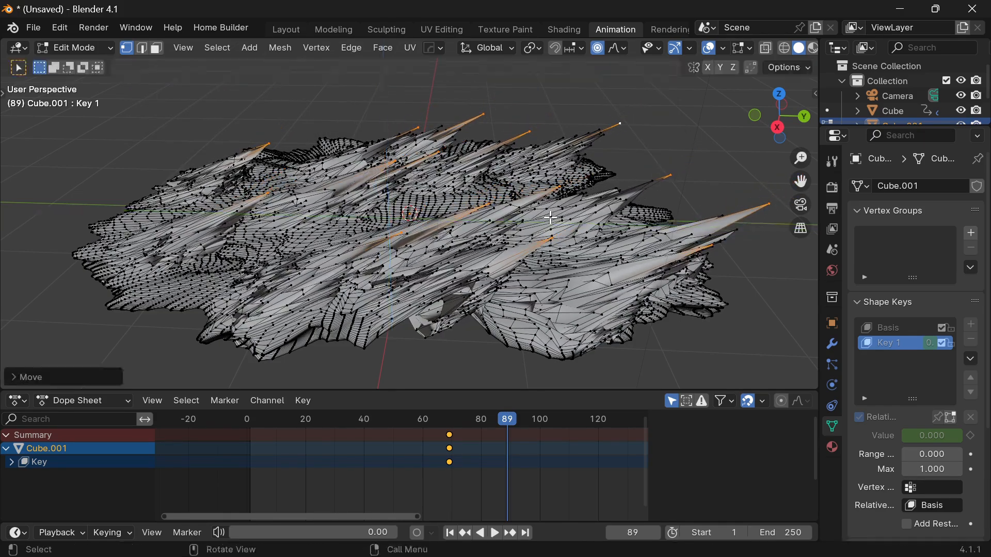
- Select three more vertices in the flatter areas and move them slightly without X movement, using a proportional size of about 0.35 m
middle_drag(552, 217, 469, 269)
click(463, 215)
middle_drag(325, 254, 344, 245)
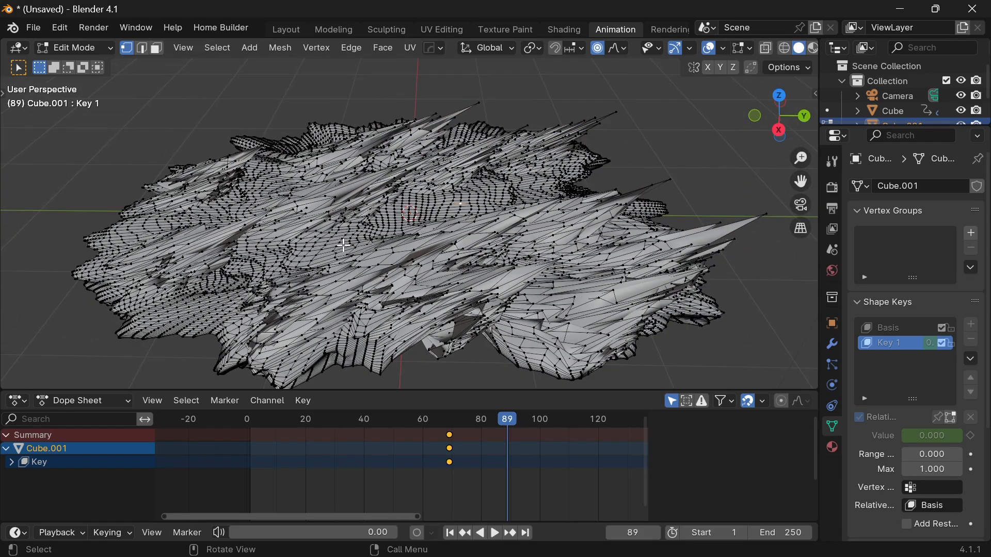
shift+click(210, 272)
middle_drag(211, 258, 224, 240)
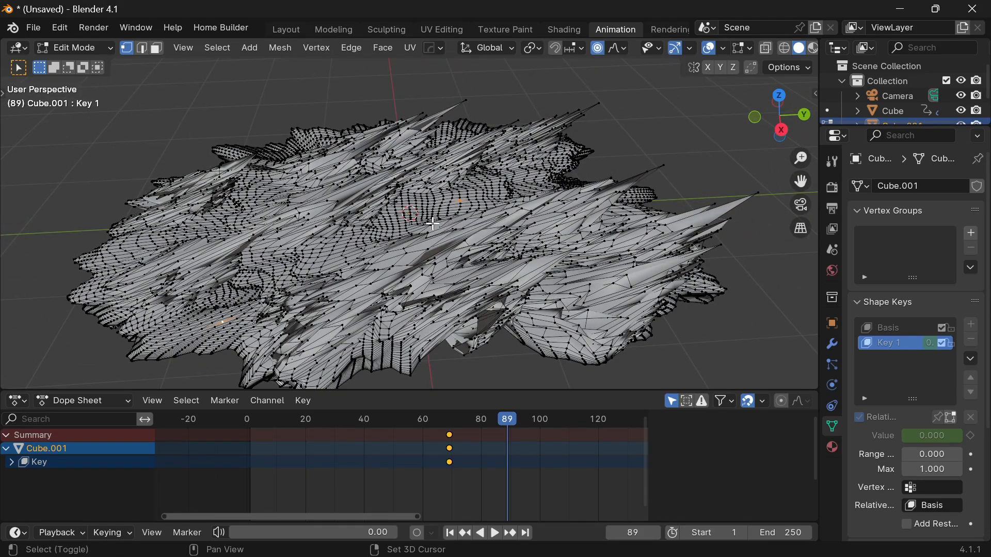
middle_drag(284, 267, 289, 254)
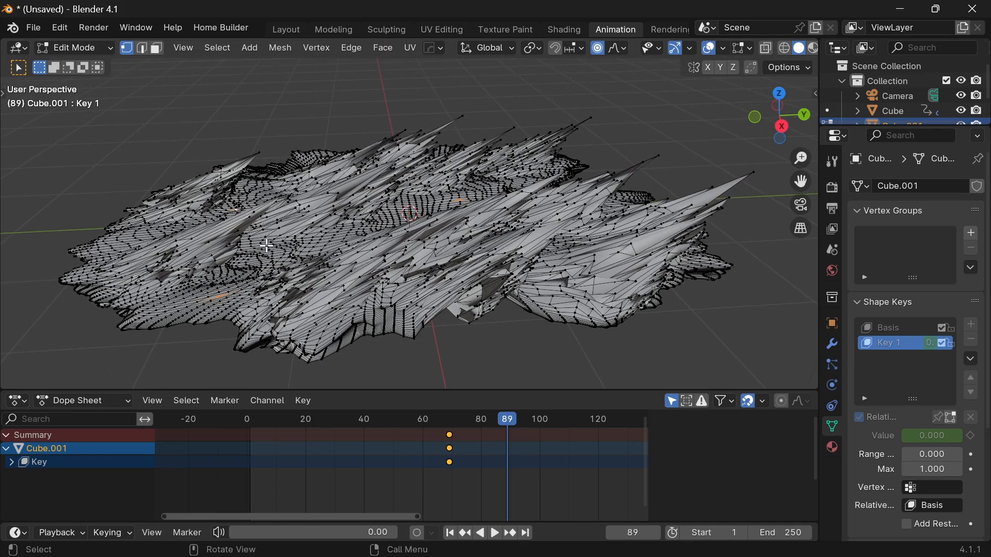
key(g)
key(shift+x)
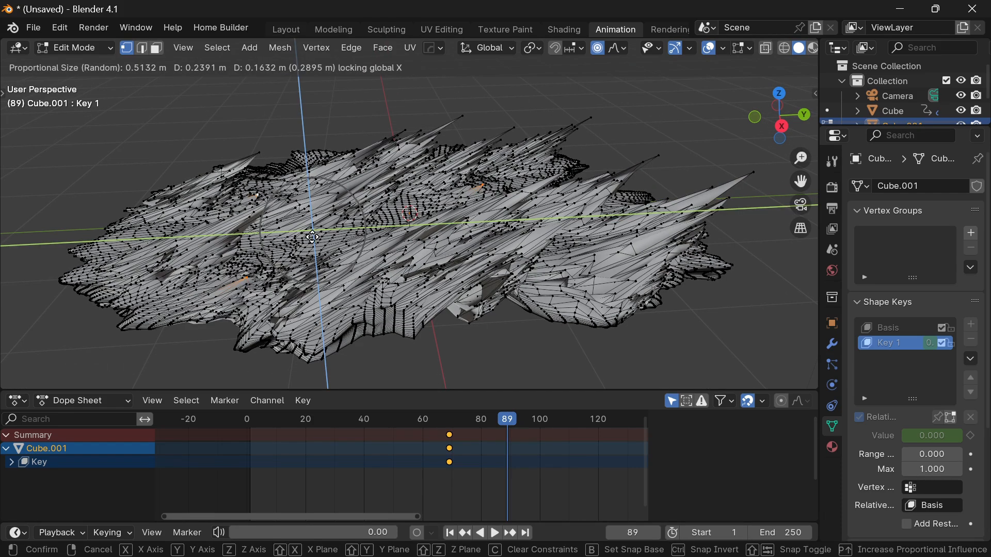
scroll(315, 233, up, 2)
scroll(324, 226, up, 2)
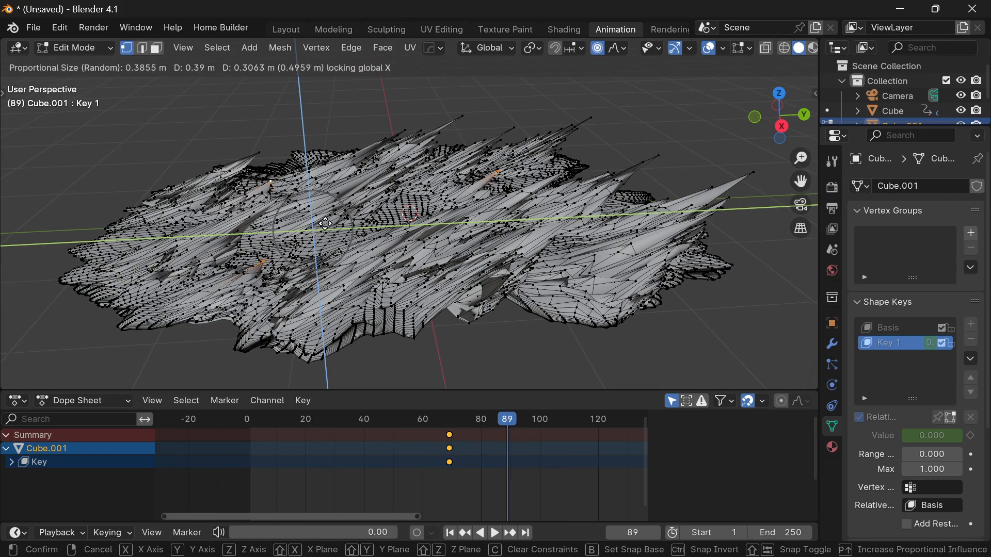
click(328, 228)
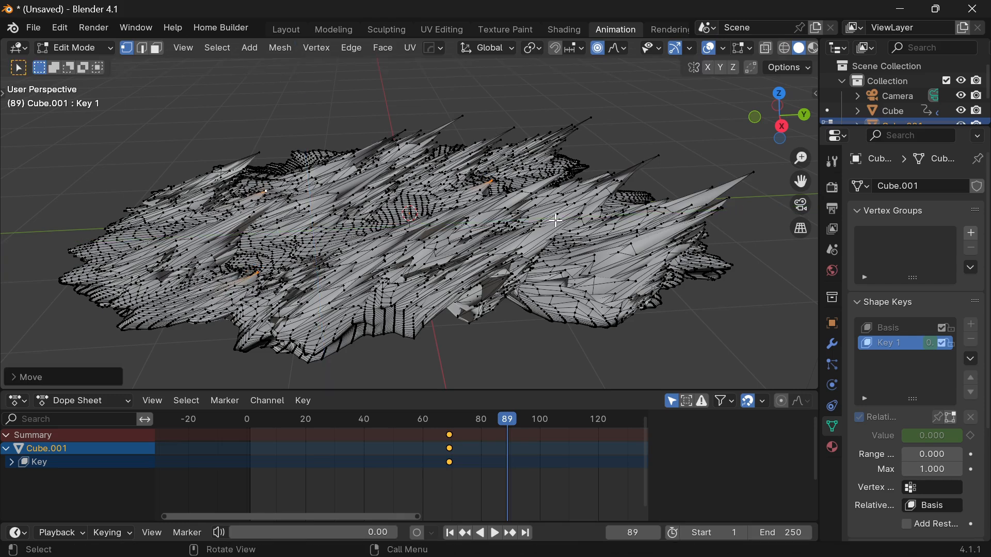
- Select four spike tips, pull them farther up and outward without X movement, and return to Object Mode
click(755, 173)
shift+click(591, 118)
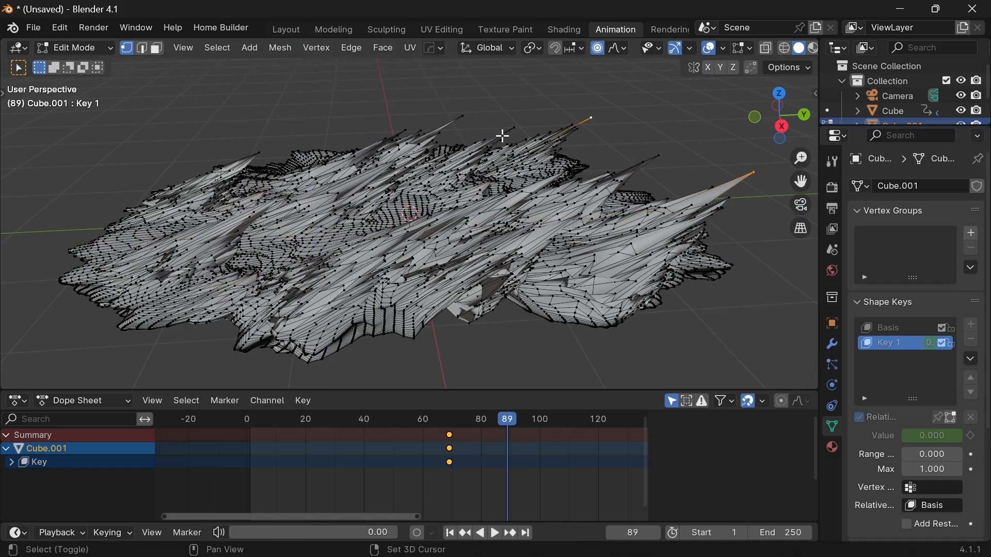
middle_drag(426, 238, 399, 205)
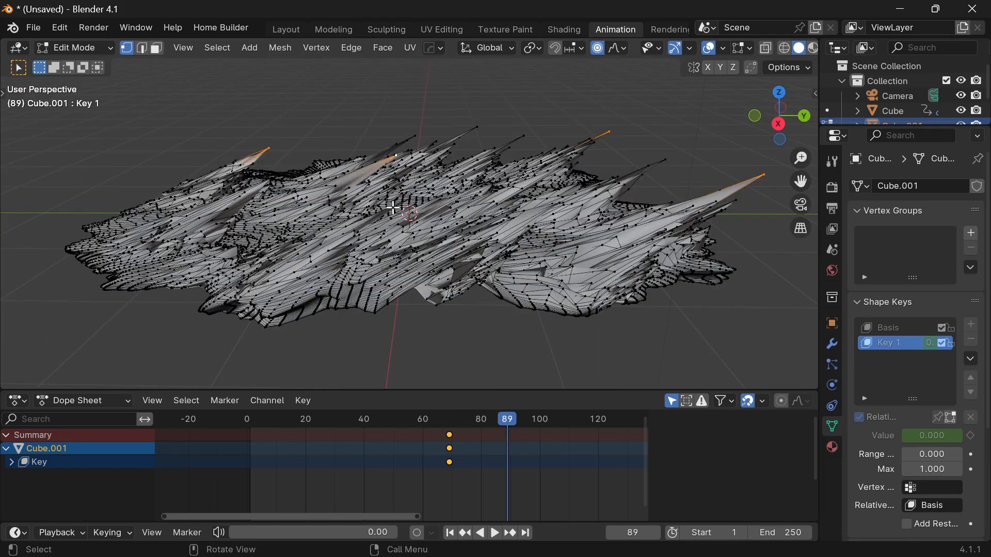
key(g)
key(shift+x)
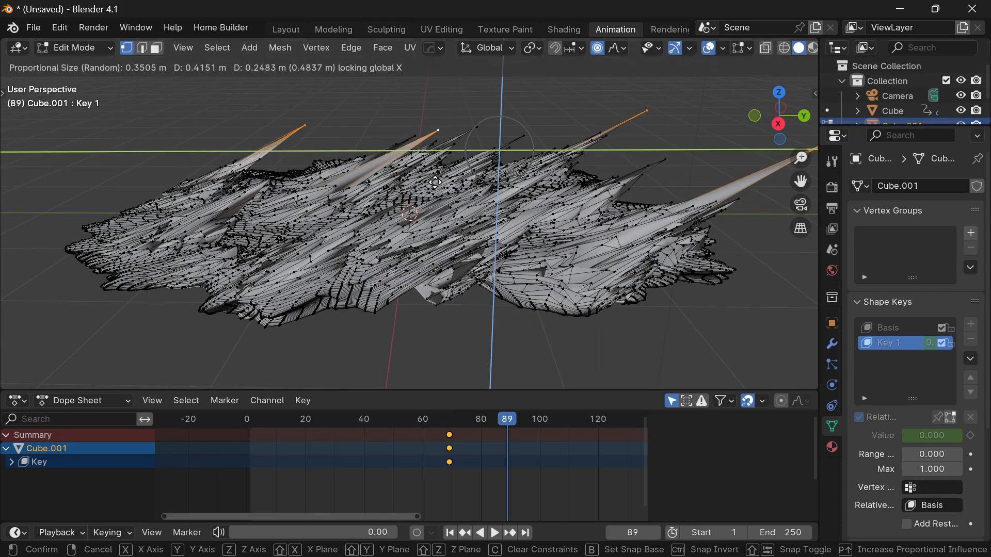
click(434, 178)
key(Tab)
key(Tab)
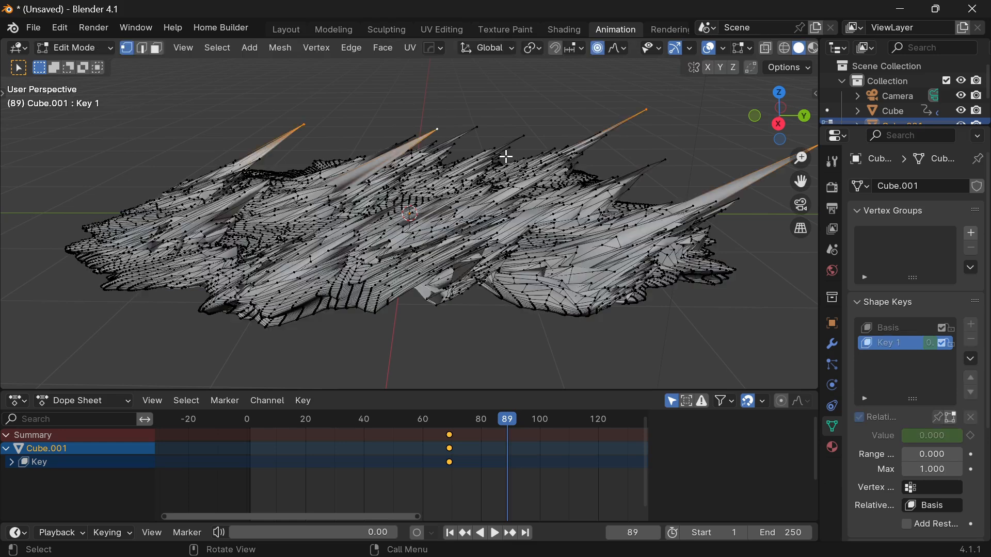
key(Tab)
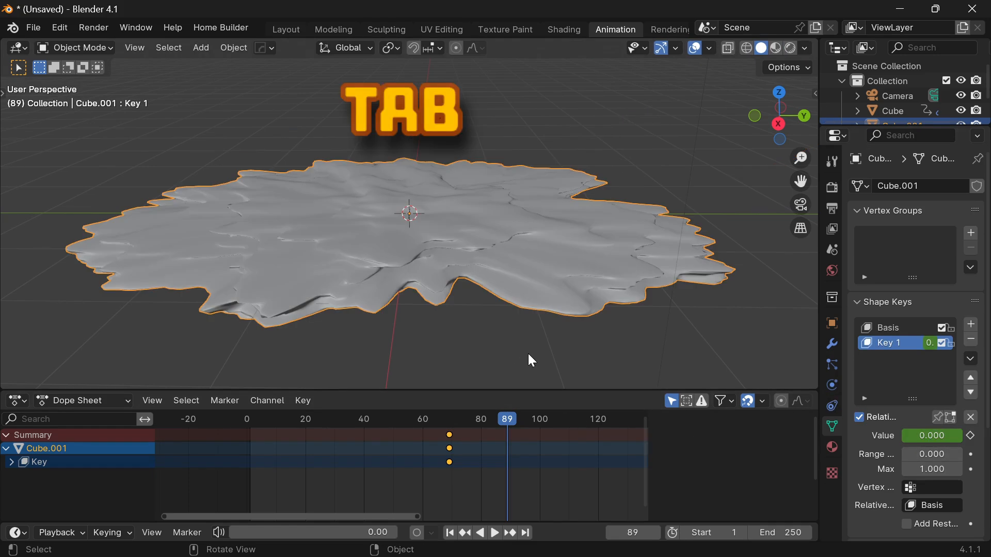
click(531, 359)
- Set the second shape key's value to 1 and keyframe it on frame 89
drag(918, 435, 960, 436)
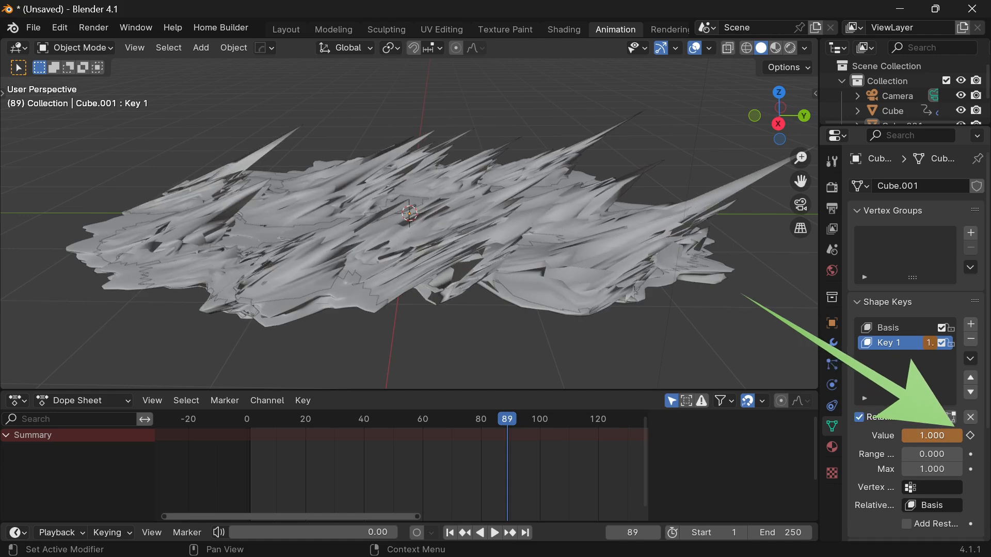
double_click(933, 436)
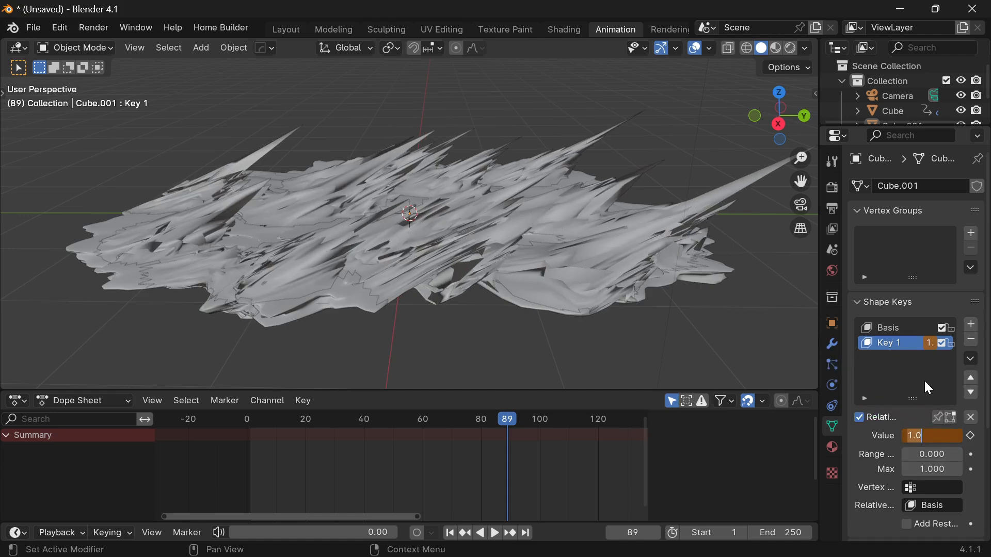
key(Return)
click(971, 436)
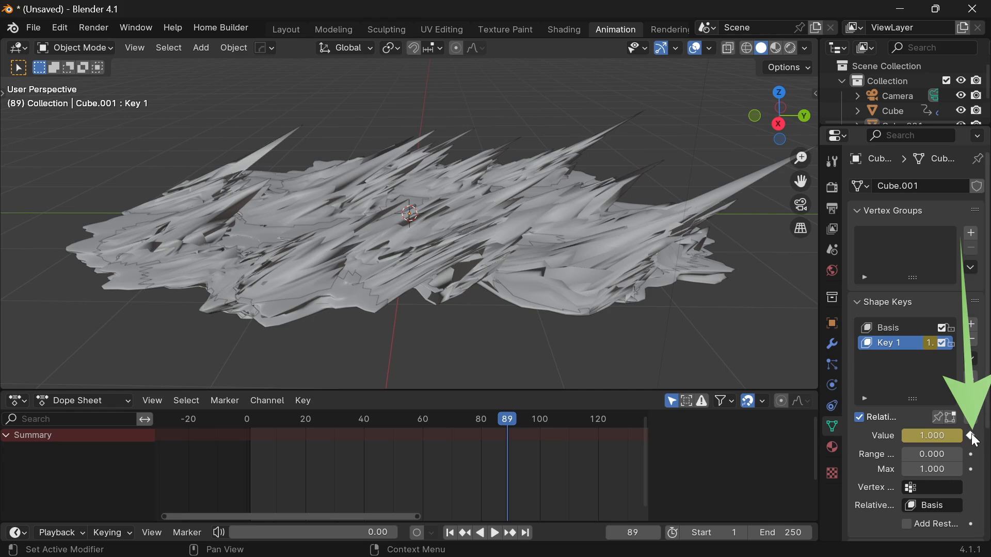
- Reselect the duplicate, preview its shape key animation from frame 34, and return to frame 69
drag(508, 421, 351, 470)
click(593, 301)
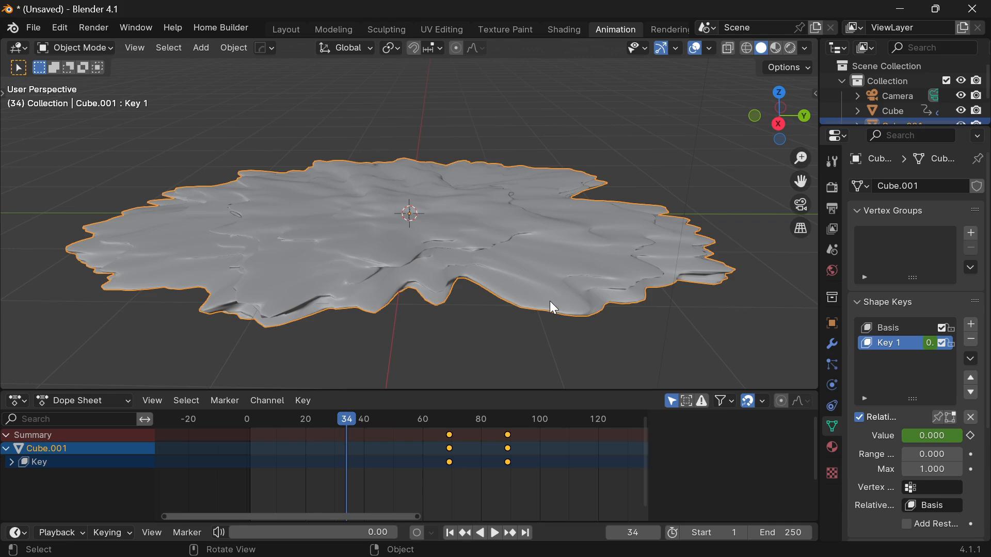
key(g)
key(Escape)
key(space)
drag(425, 431, 450, 452)
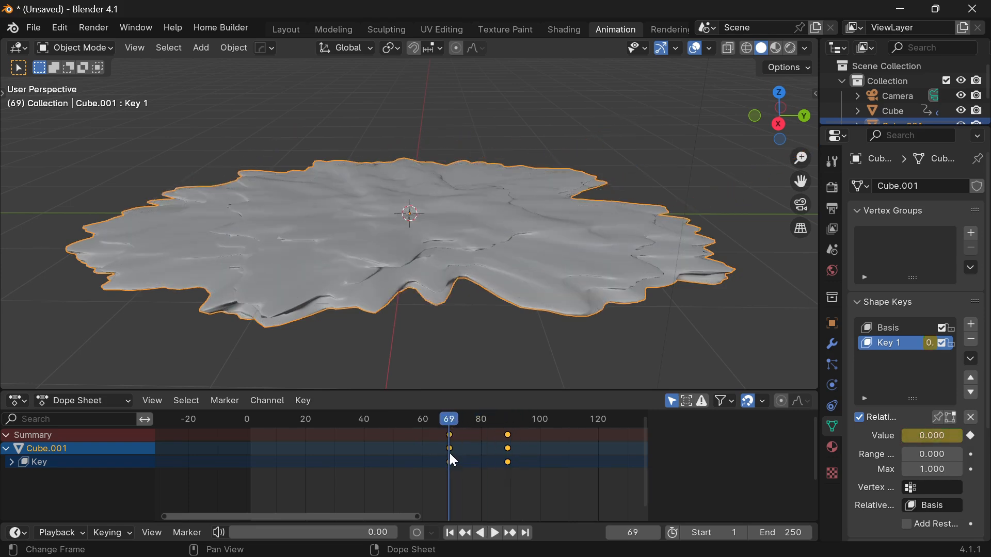
- Enlarge the outliner and rename the duplicate Cube.001 as "spike"
scroll(907, 116, down, 2)
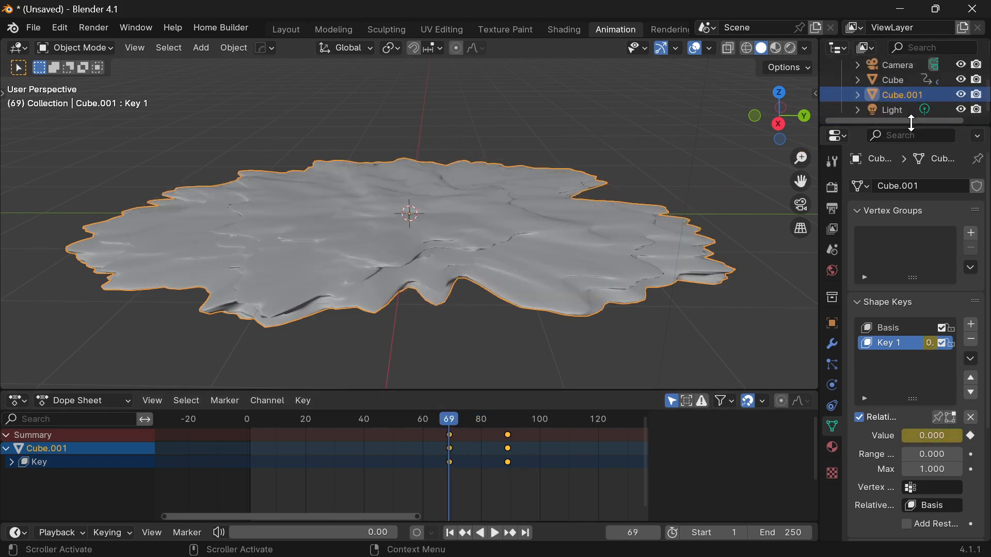
drag(907, 123, 905, 233)
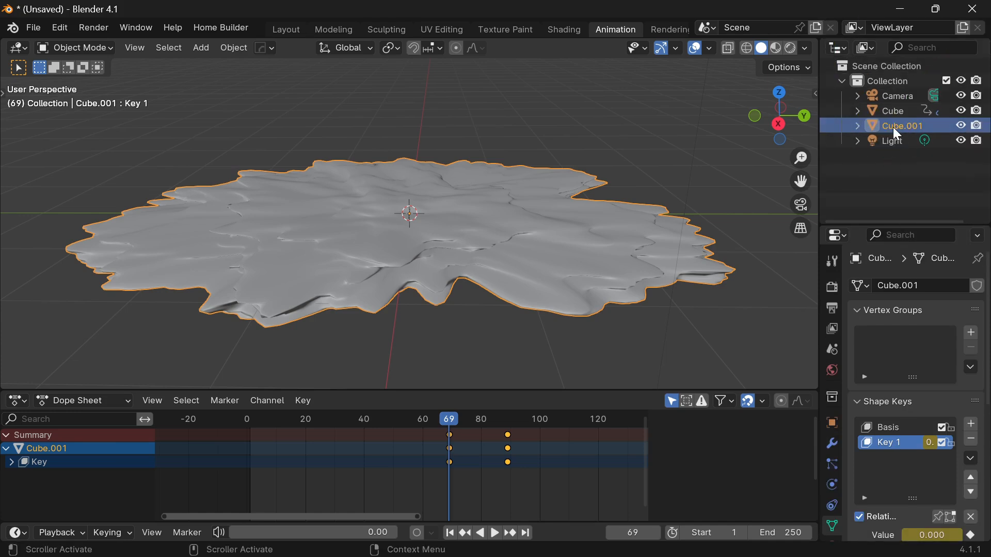
double_click(895, 129)
key(Home)
key(ctrl+a)
text(spike)
key(Return)
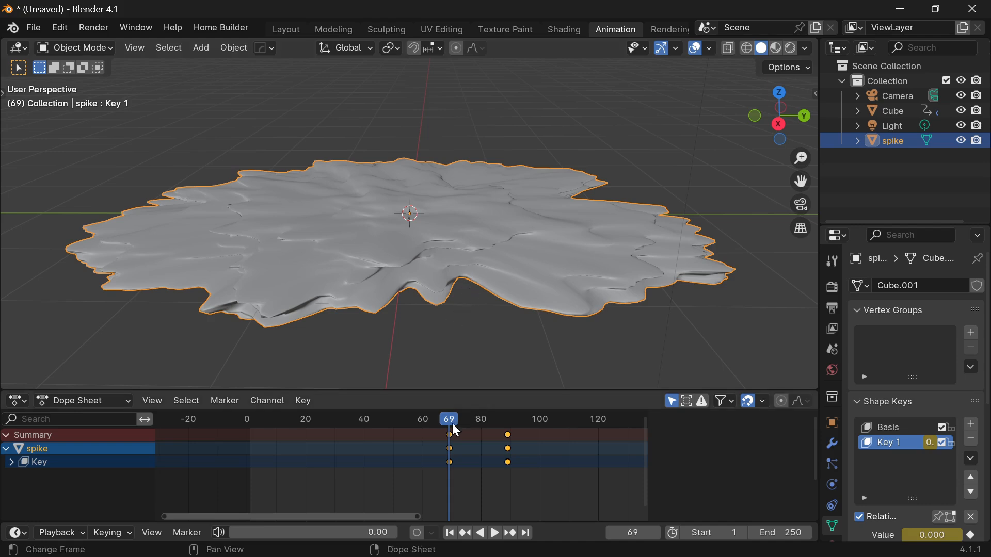
- Scrub back to frame 55 and rename the original Cube object as "grow"
drag(452, 423, 407, 420)
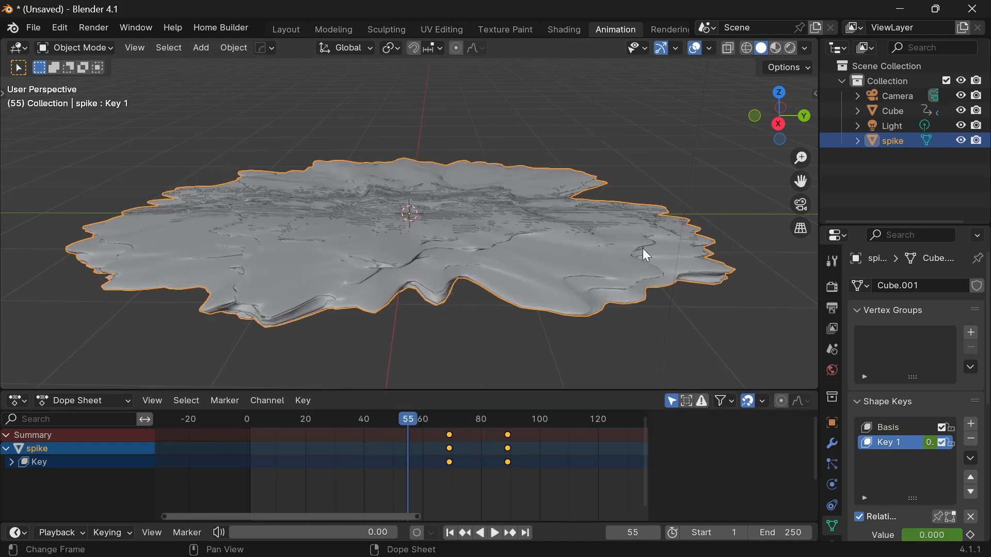
double_click(889, 111)
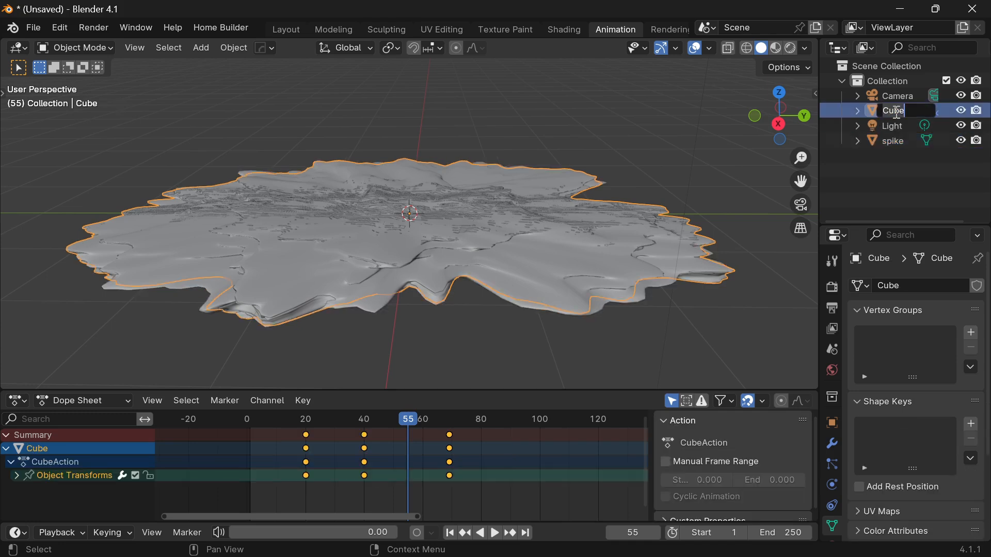
text(grow)
key(Return)
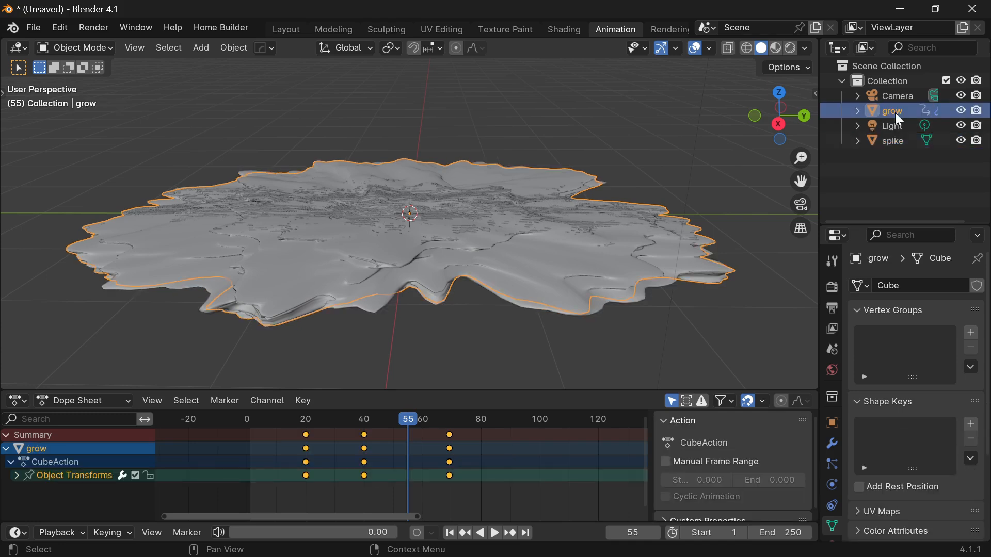
- Select the spike object and keyframe its render visibility as enabled on frame 69
drag(400, 417, 482, 426)
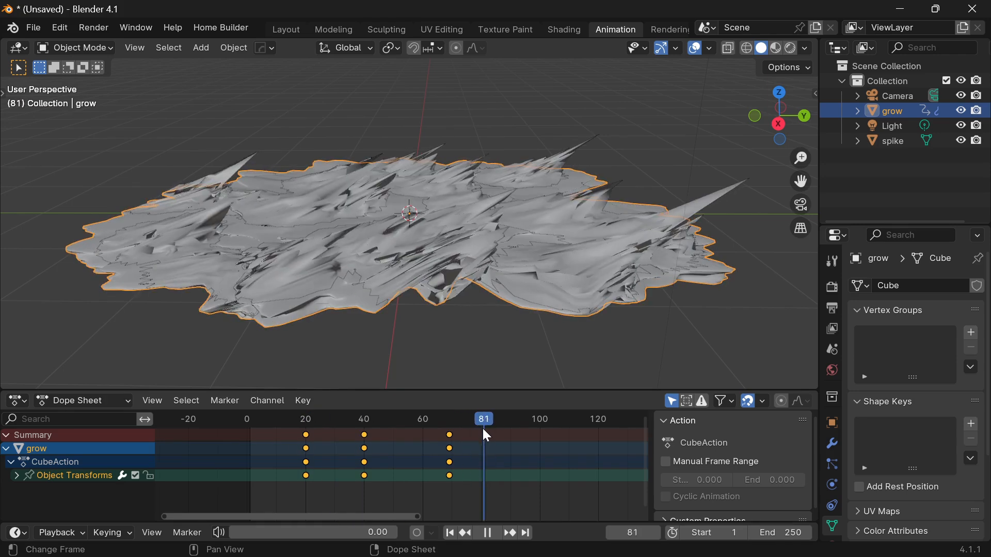
click(914, 143)
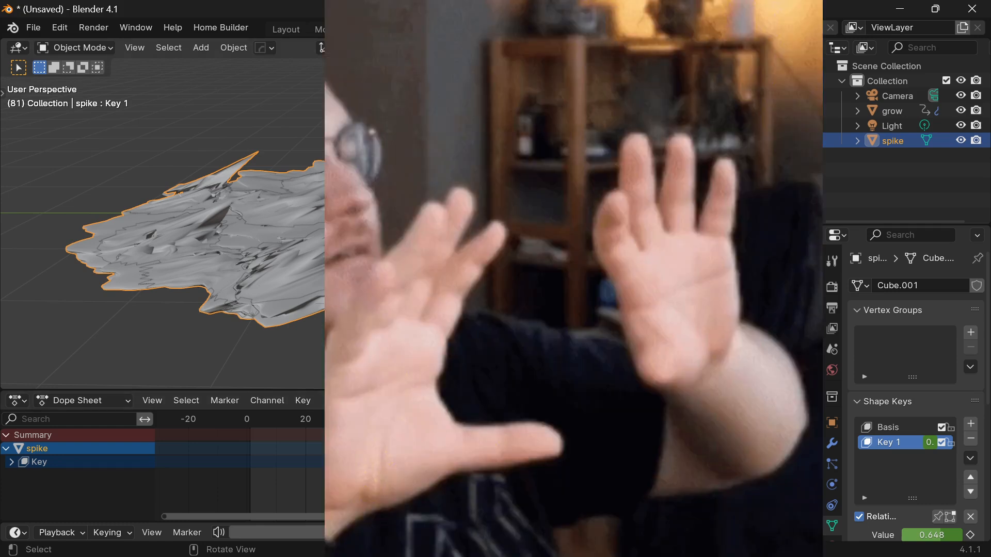
drag(480, 419, 452, 463)
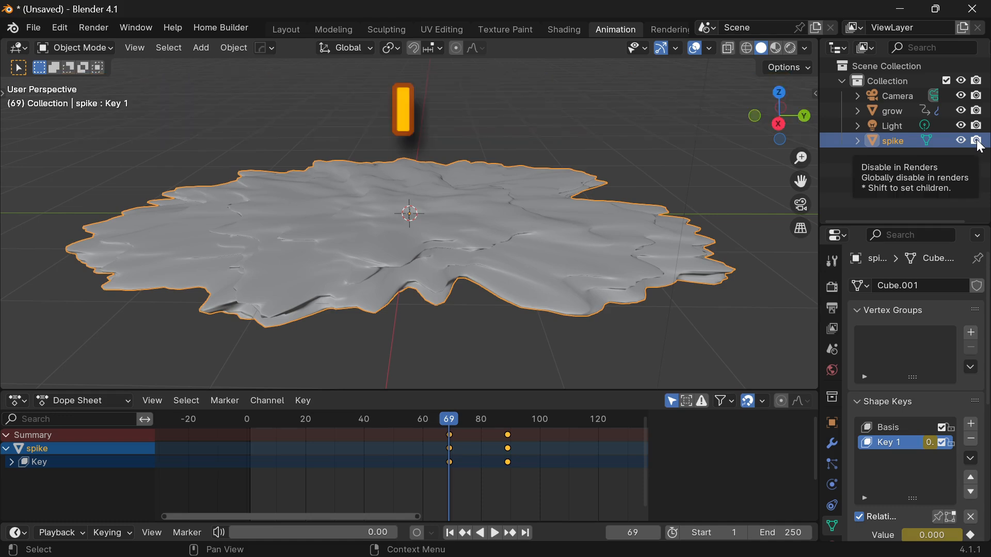
key(i)
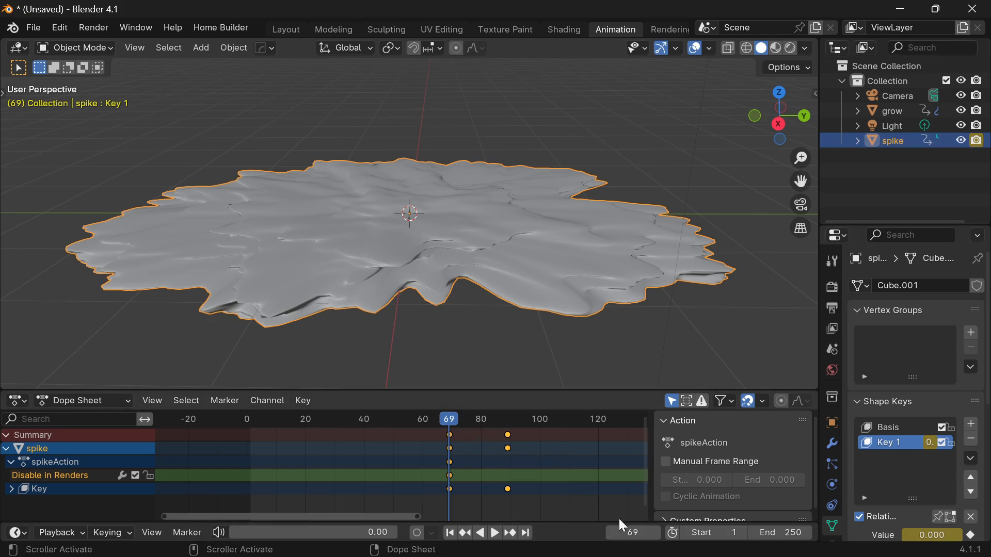
- Disable the spike object in renders on frame 68, keyframe that setting, and play the animation to check the visibility switch
click(610, 528)
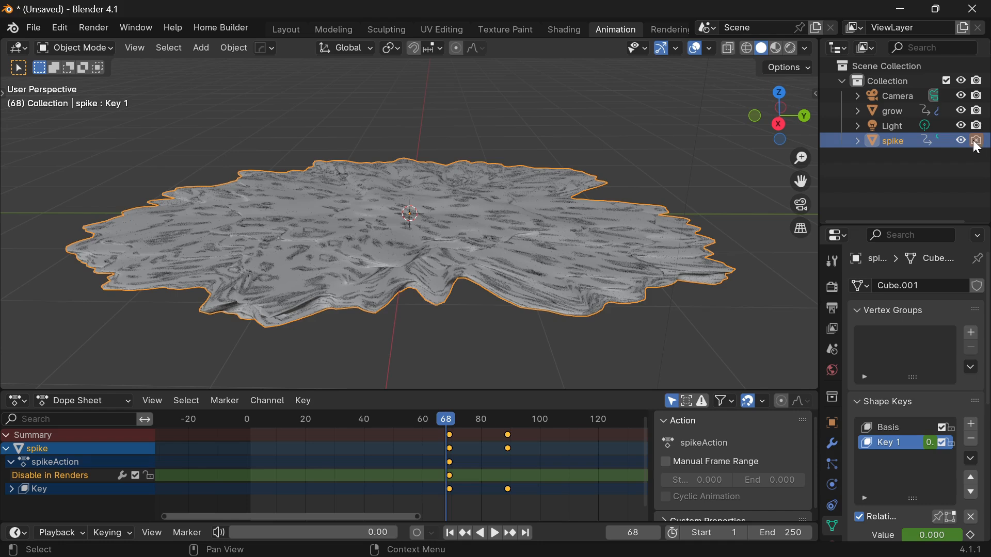
key(i)
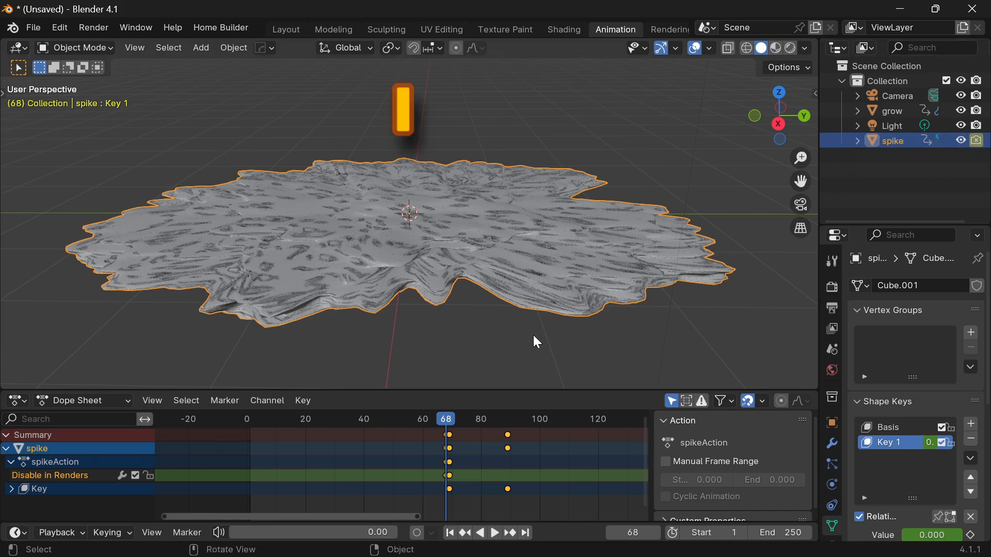
scroll(442, 453, up, 8)
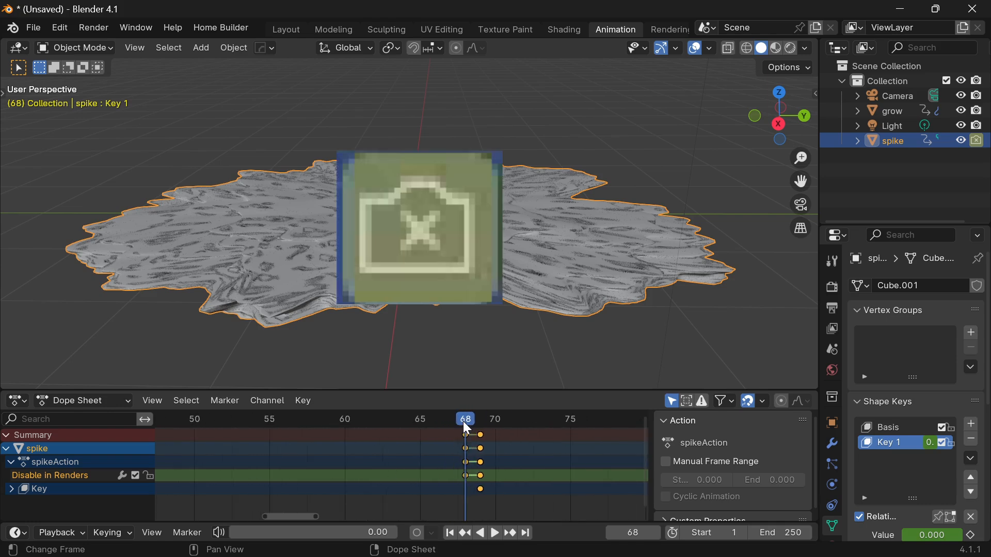
key(space)
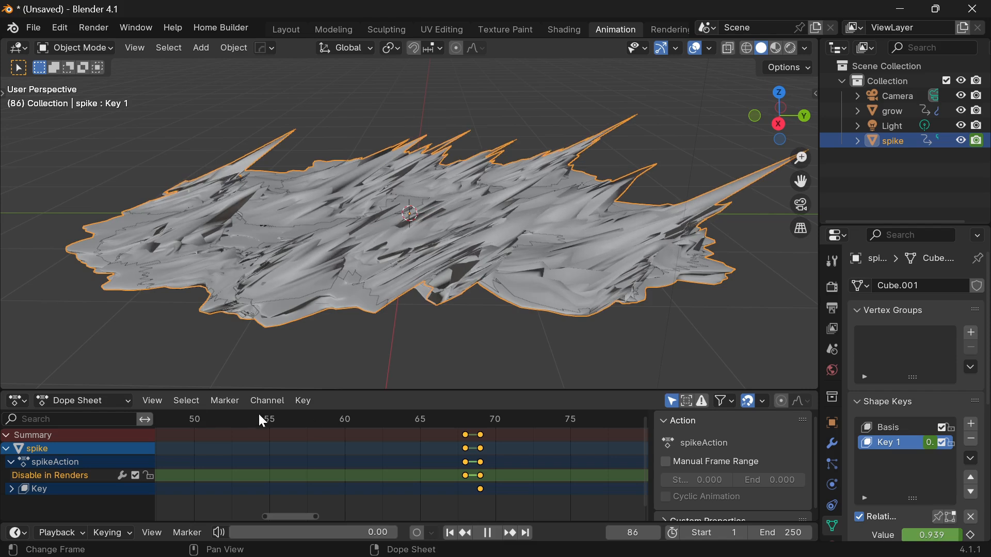
key(space)
scroll(500, 464, down, 4)
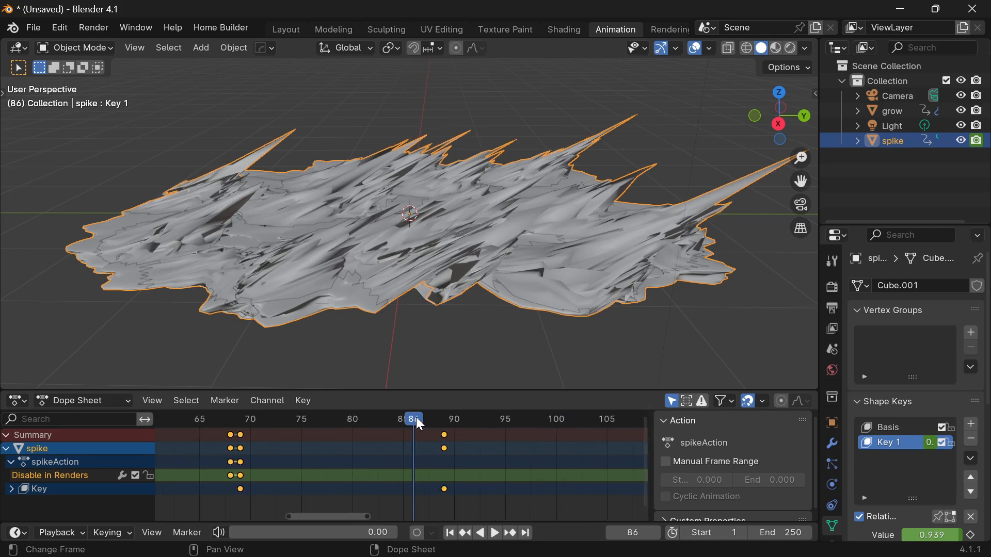
- Keyframe the spike object's Key 1 shape key at 1.000 on frame 100 to hold the spikes
drag(416, 417, 447, 424)
middle_drag(495, 437, 431, 436)
scroll(416, 435, up, 2)
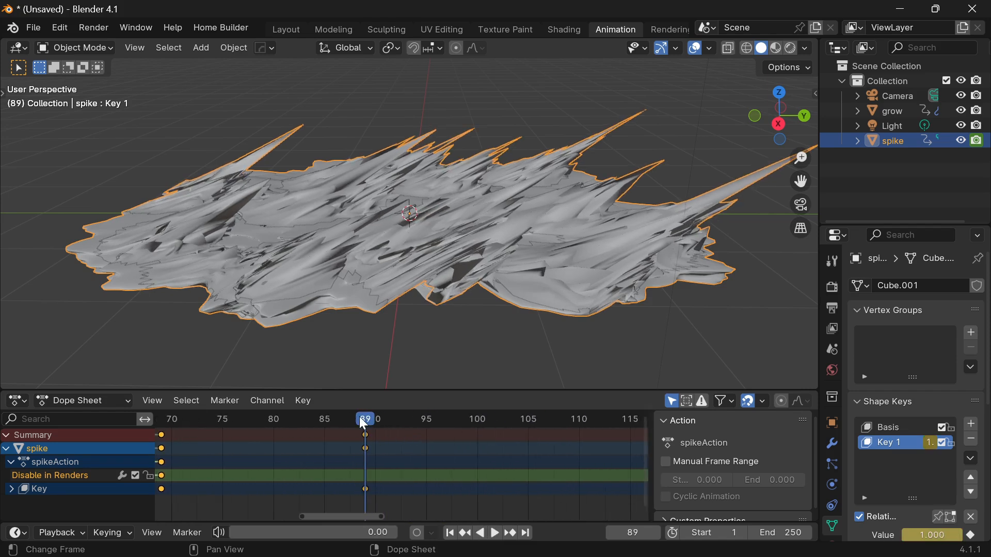
key(space)
drag(446, 435, 476, 441)
scroll(972, 447, down, 4)
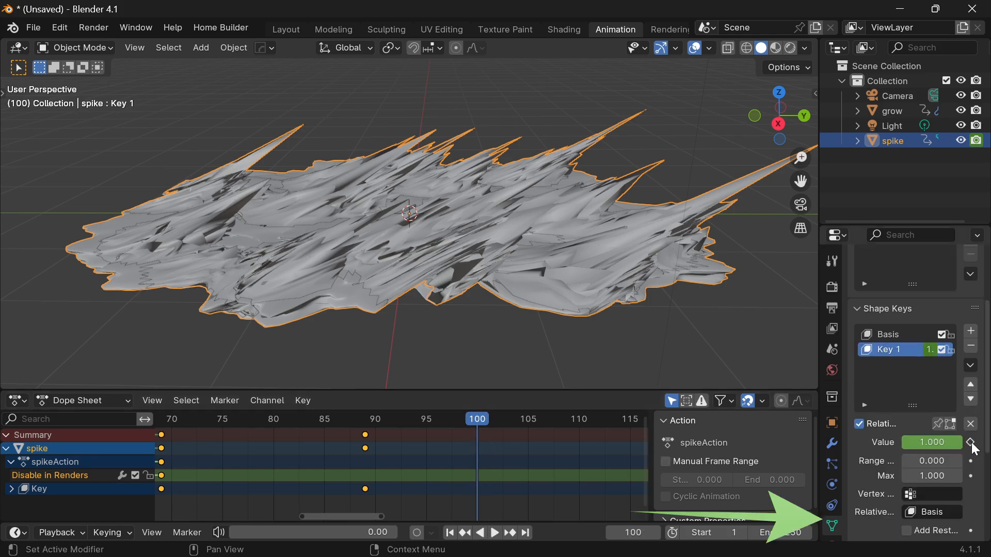
click(970, 443)
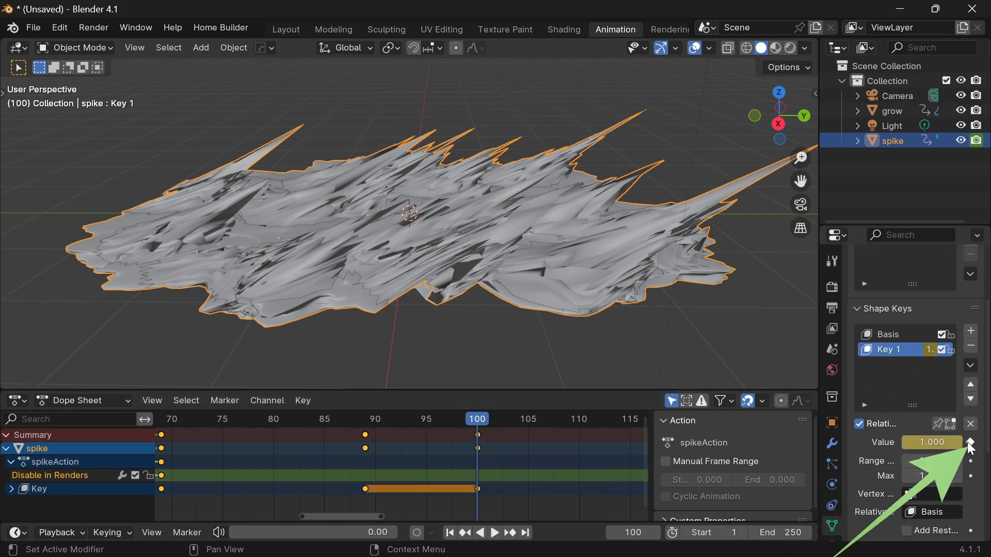
- Keyframe the Key 1 shape key value at 0 on frame 115 to flatten the spikes
drag(475, 422, 636, 449)
click(905, 442)
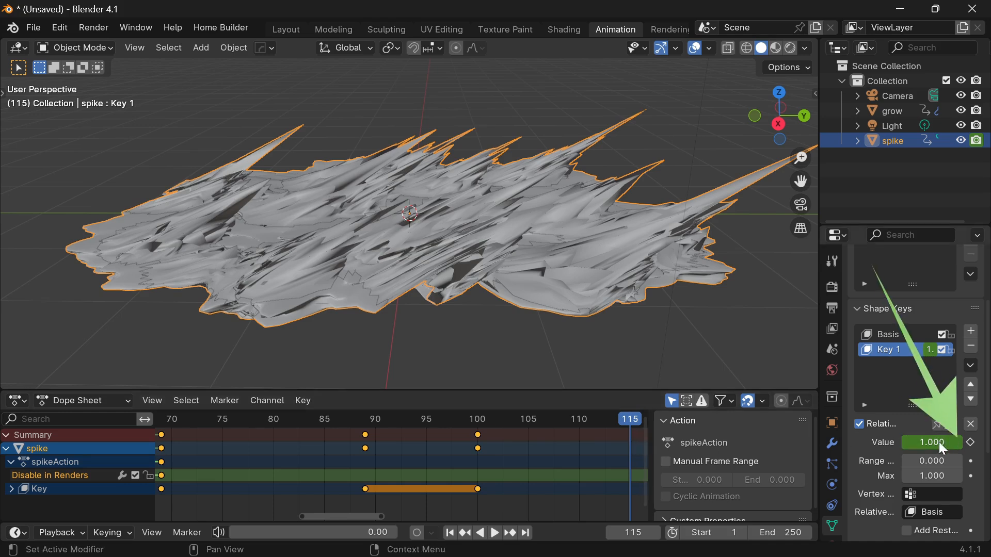
text(0)
key(Return)
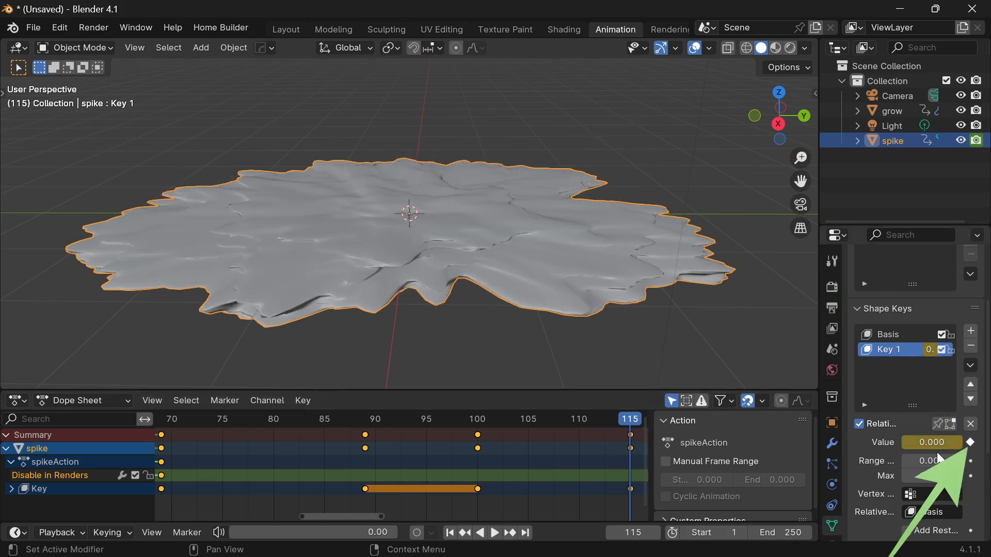
- Play the animation from about frame 71 to check how the spikes rise, hold and retract
drag(623, 420, 181, 439)
key(space)
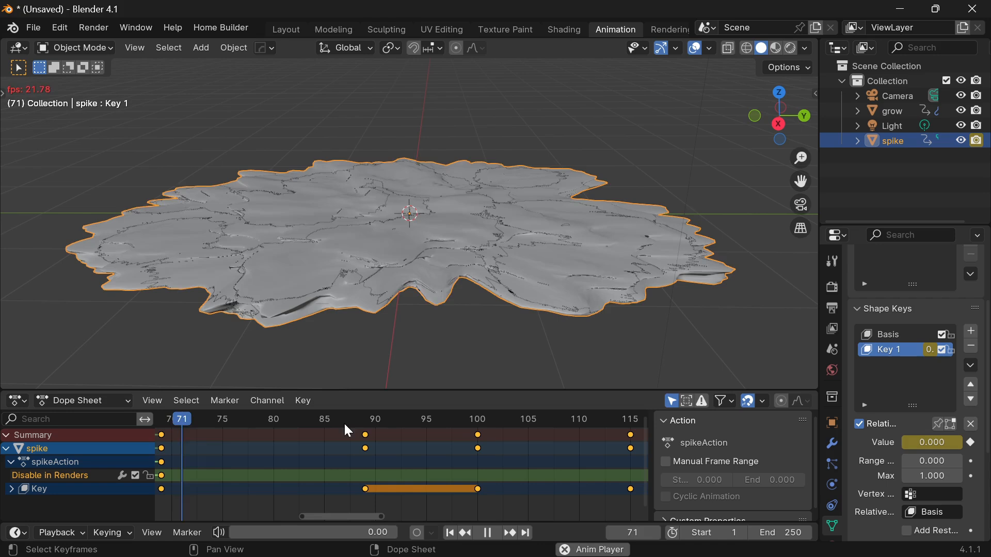
key(space)
key(space)
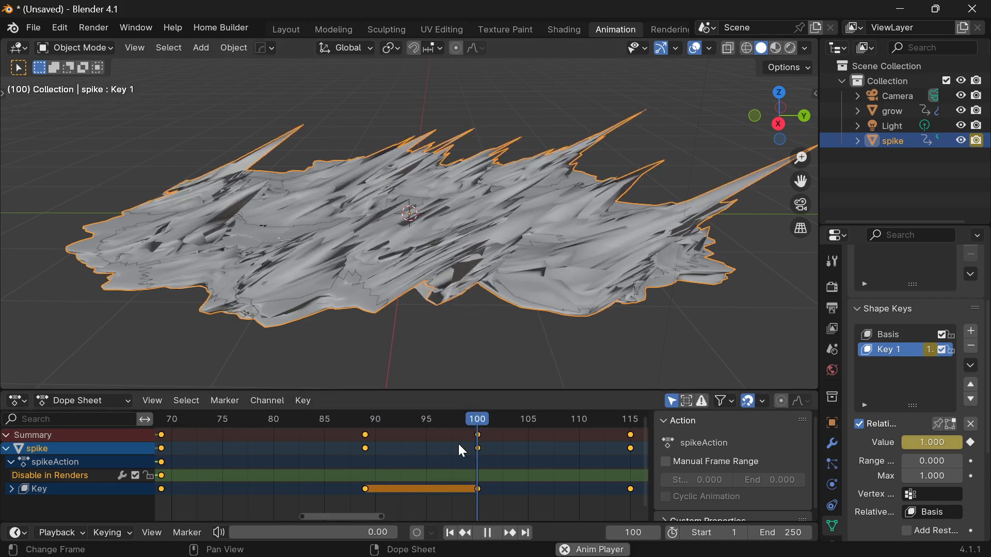
scroll(496, 442, down, 4)
key(space)
- Move the last three shape-key keyframes earlier together so the first of them falls on frame 75
click(568, 460)
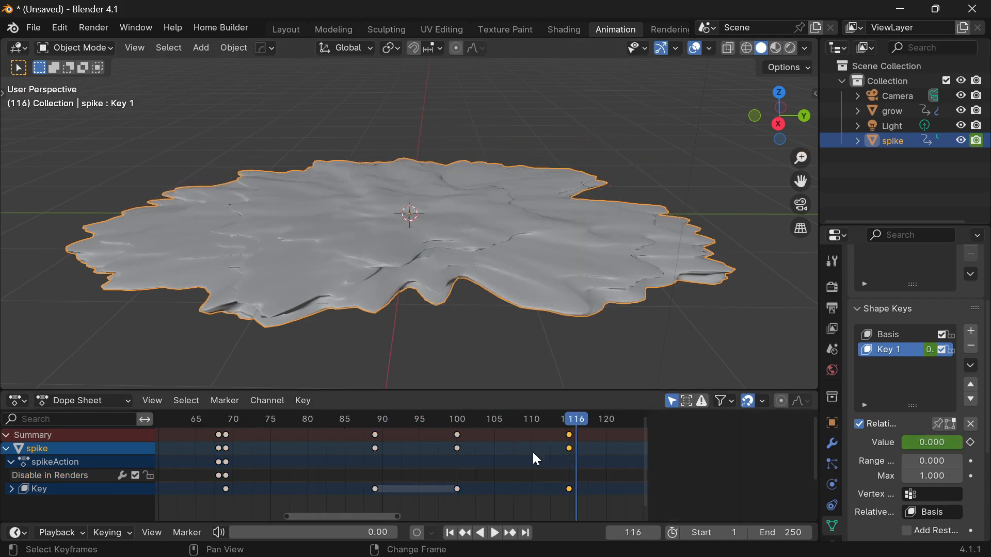
shift+click(375, 448)
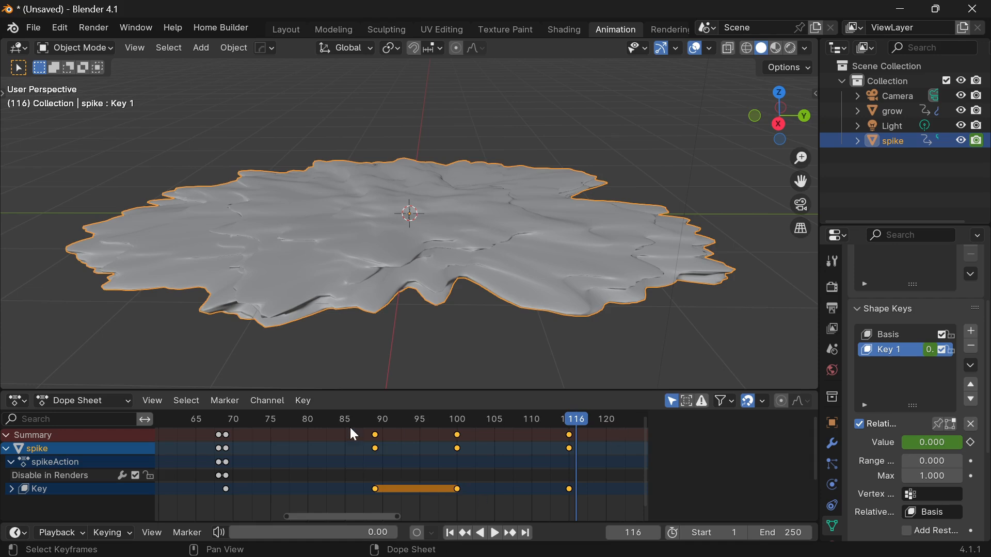
key(g)
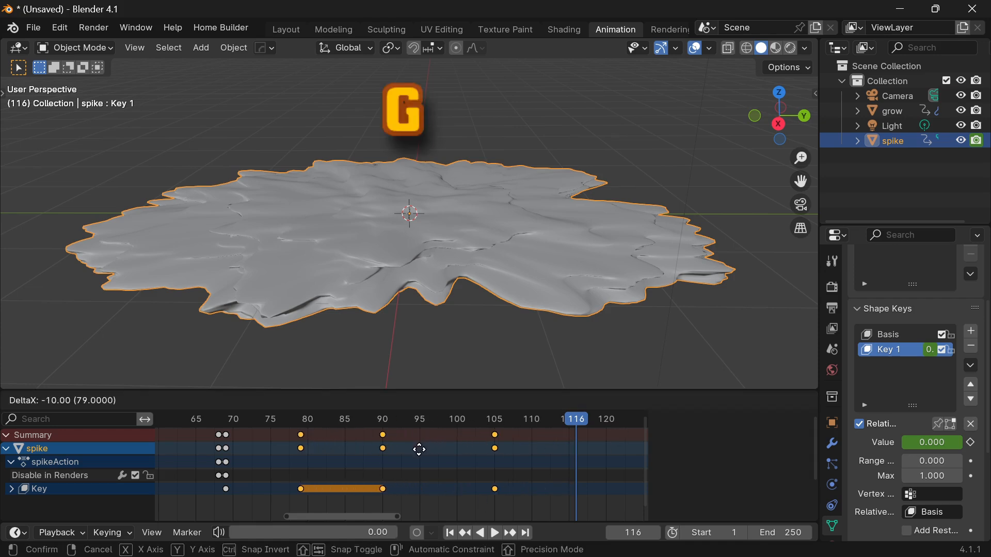
click(430, 445)
- Move the spike object's final shape-key keyframe to frame 100
click(472, 424)
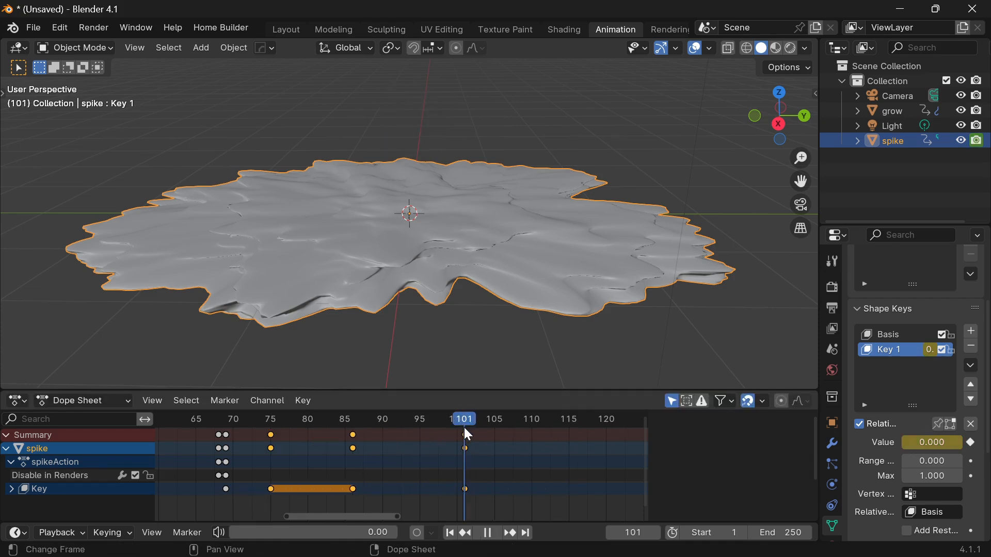
drag(468, 435, 467, 434)
scroll(525, 454, up, 4)
click(529, 449)
key(g)
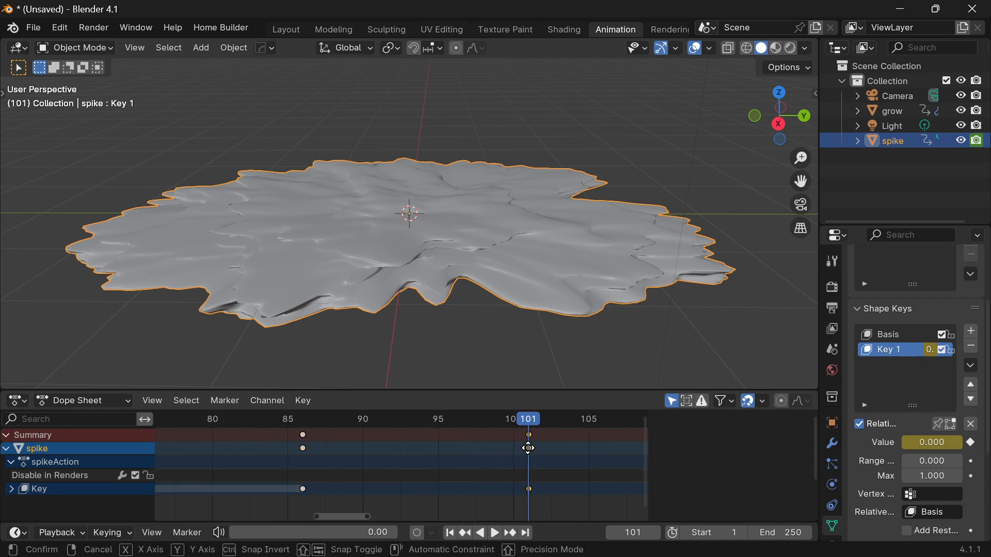
click(513, 455)
- Play the animation through to review the new spike timing, and reselect the spike object
drag(527, 422, 315, 429)
key(space)
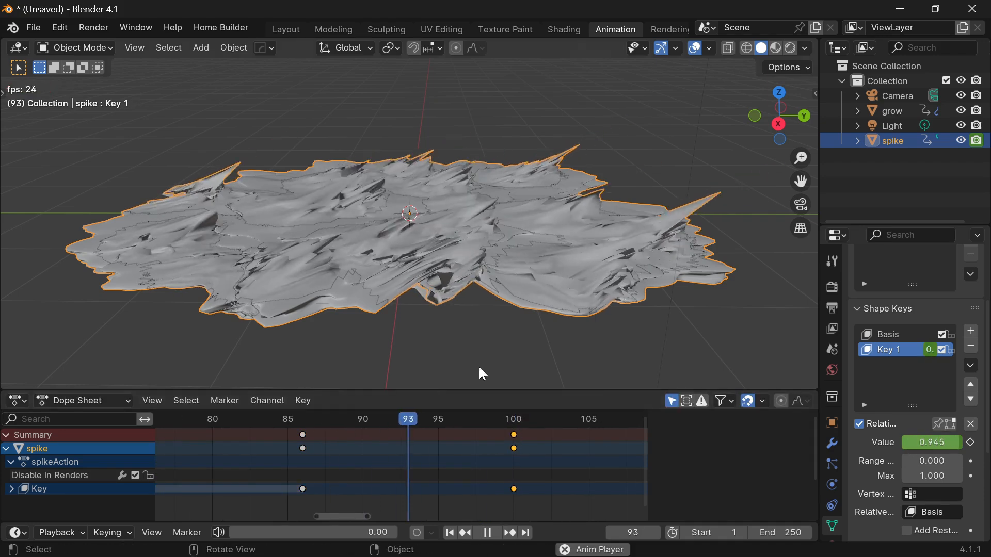
click(501, 356)
key(space)
scroll(433, 445, down, 4)
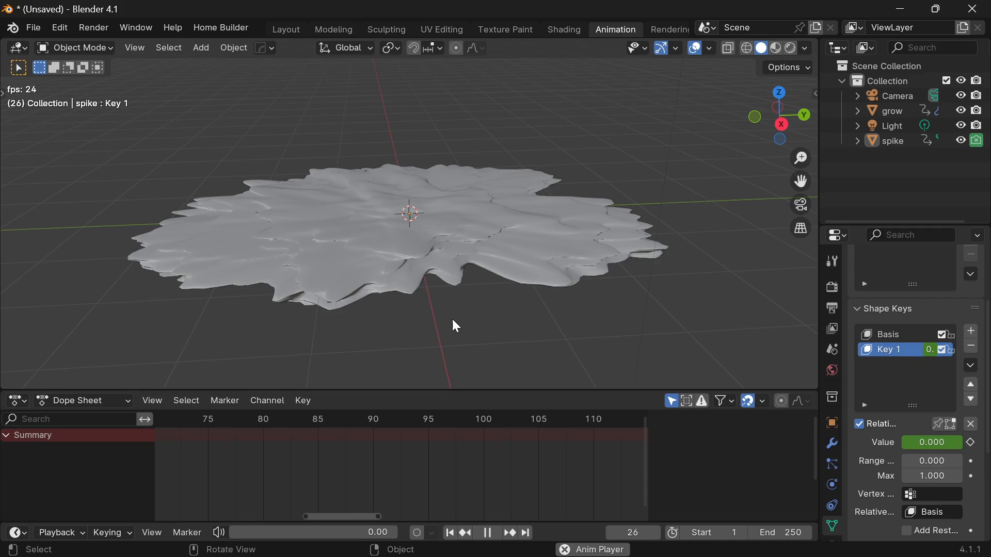
middle_drag(452, 320, 431, 293)
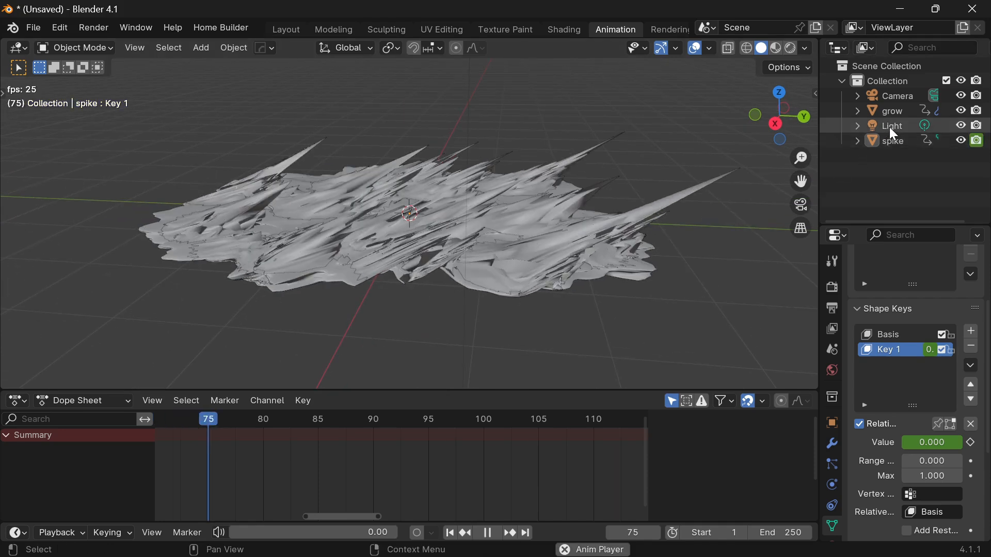
click(894, 139)
key(space)
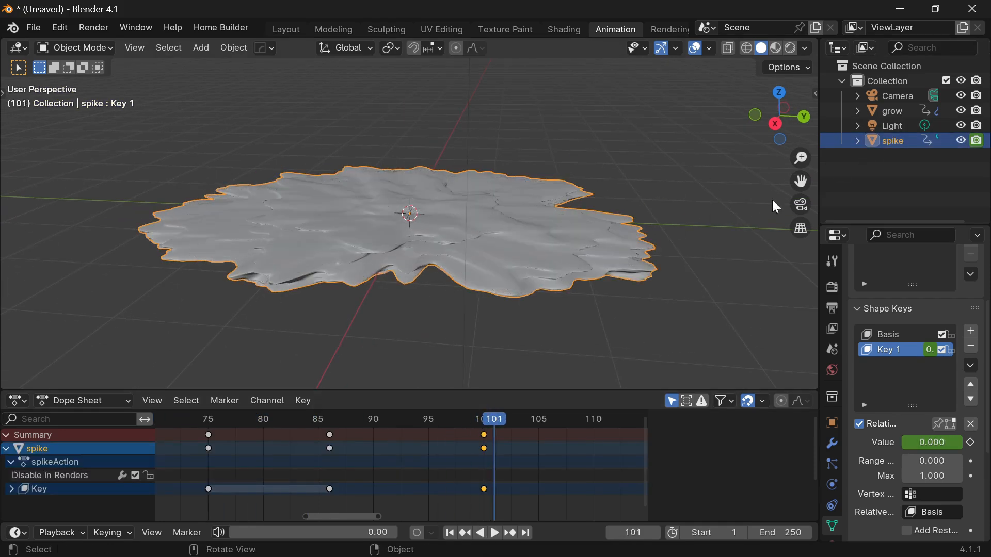
key(space)
drag(478, 419, 234, 443)
scroll(301, 461, down, 4)
middle_drag(300, 461, 368, 470)
drag(566, 507, 281, 429)
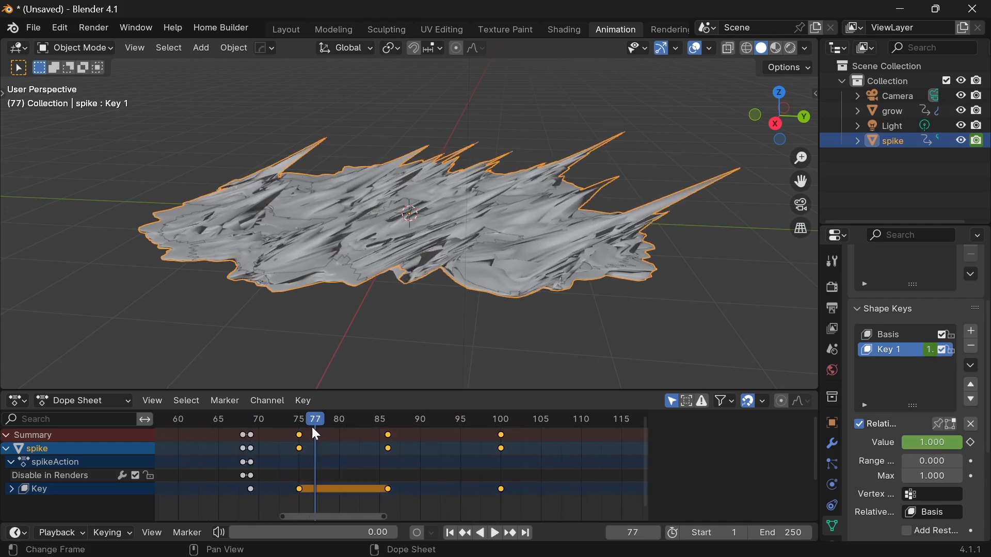
key(g)
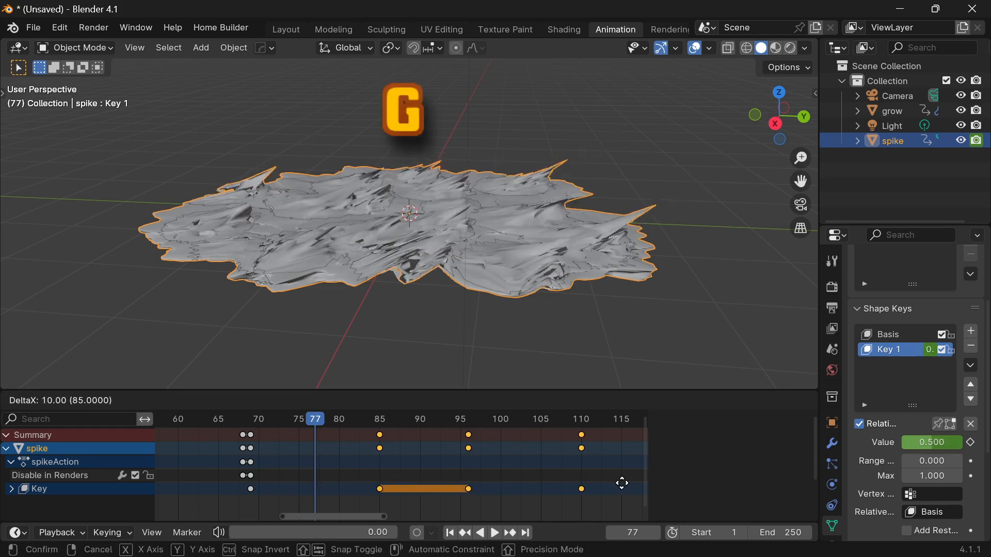
right_click(582, 483)
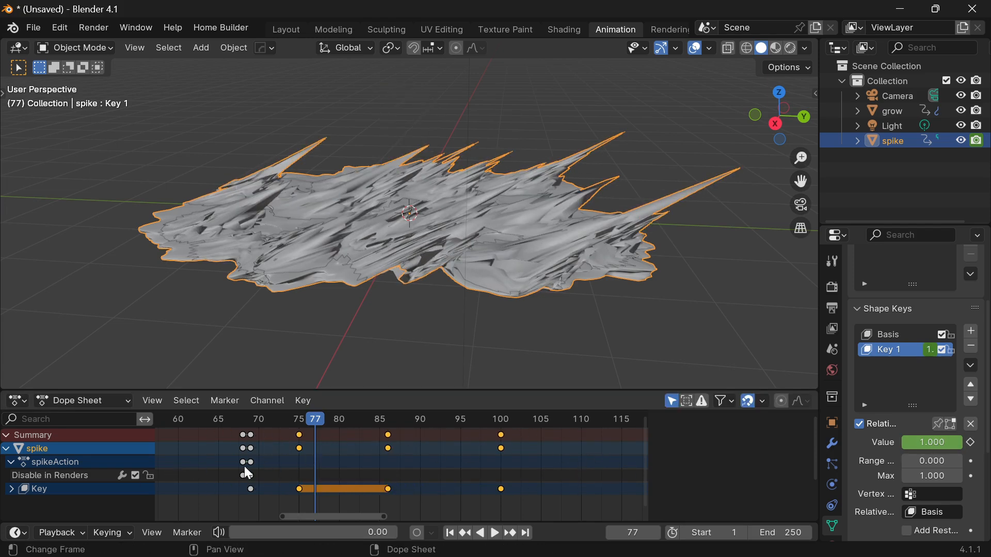
- Keyframe the spike object's render visibility as enabled on frame 100 and disabled on frame 101
drag(316, 416, 501, 449)
key(i)
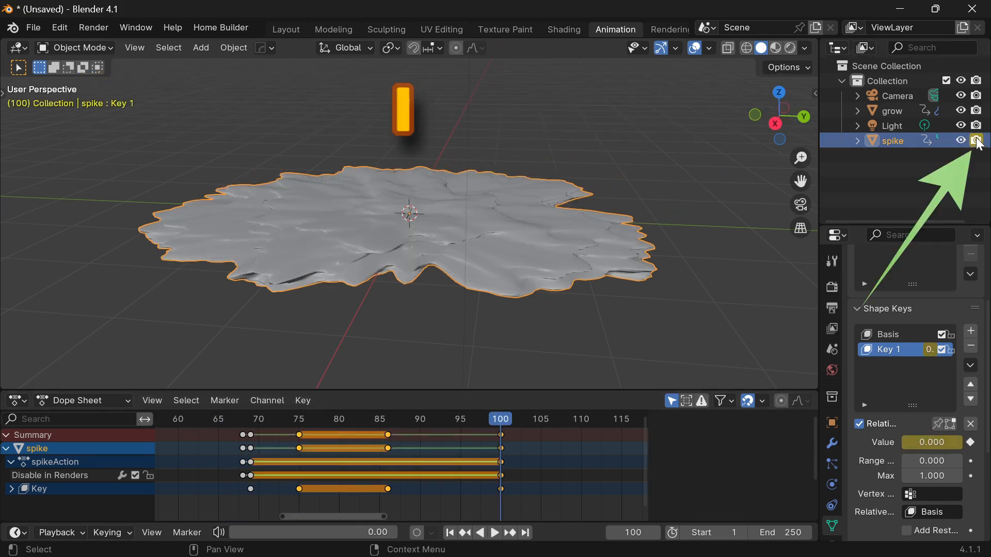
click(655, 534)
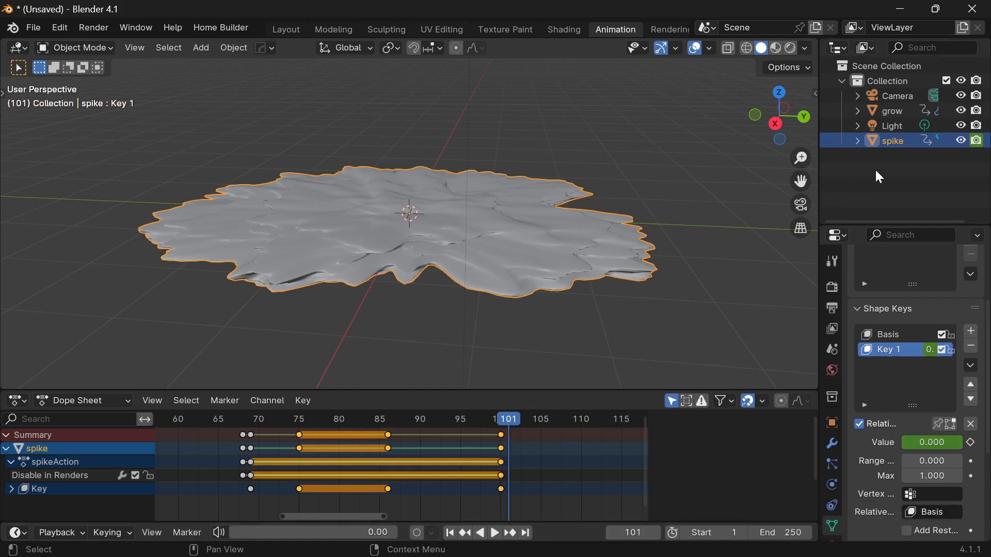
click(977, 141)
key(i)
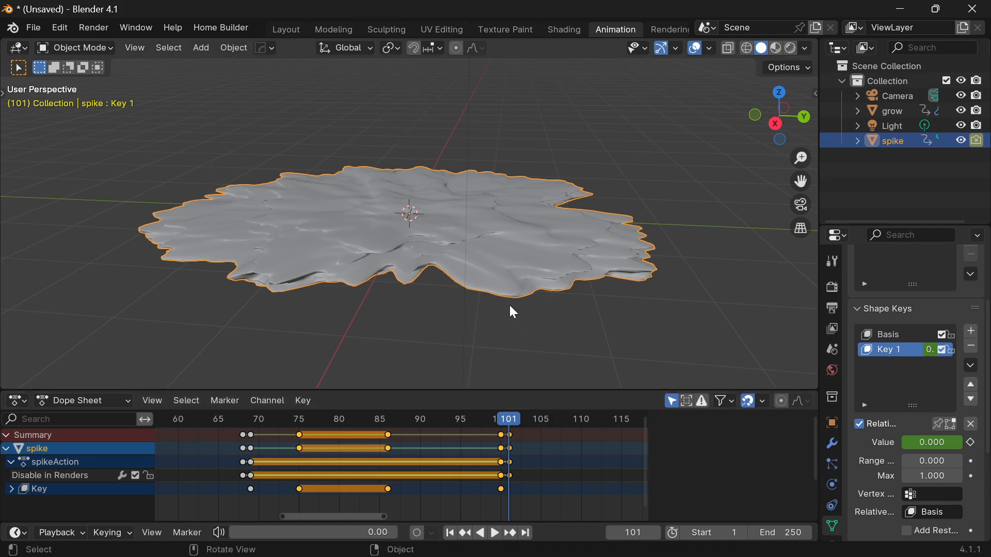
mouse_move(511, 427)
mouse_down()
mouse_move(206, 459)
mouse_move(513, 447)
mouse_up()
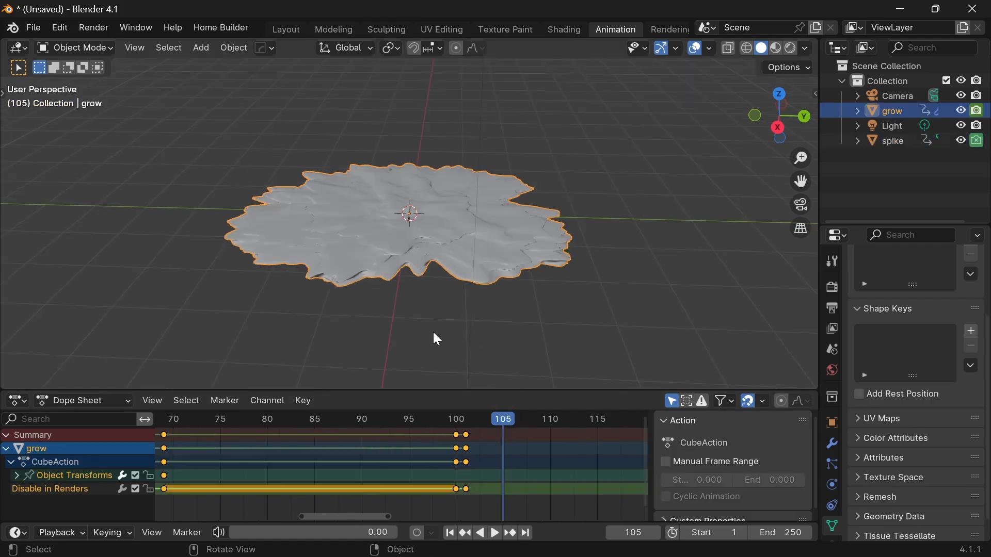
- Duplicate the spike object in place and move the copy along the Z axis to just below the original
click(432, 331)
middle_drag(433, 332, 434, 304)
scroll(438, 276, up, 1)
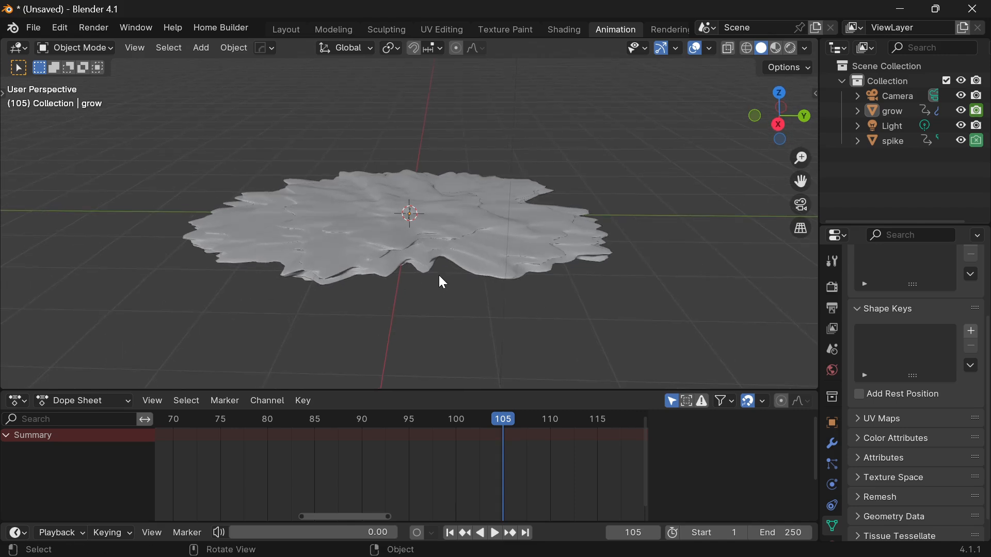
click(486, 262)
key(g)
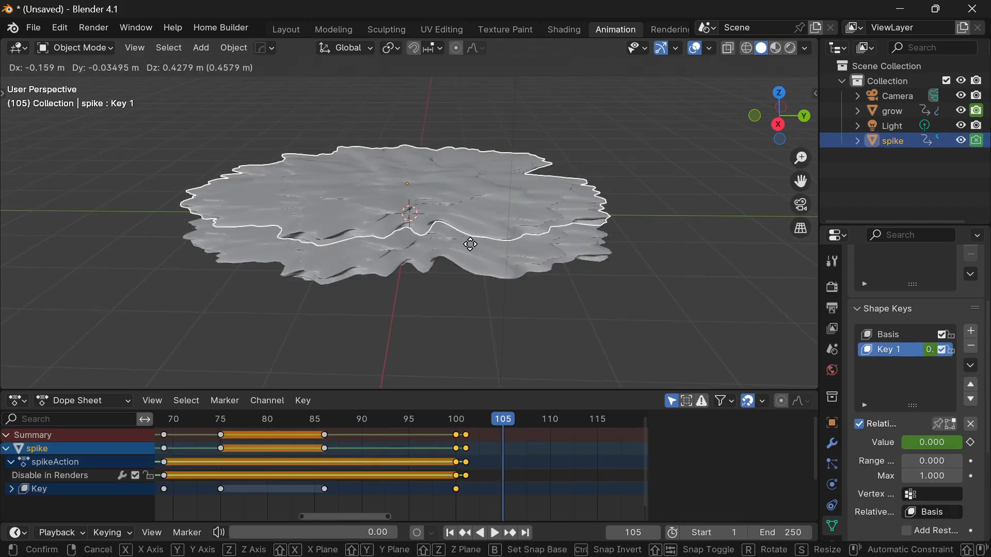
right_click(458, 268)
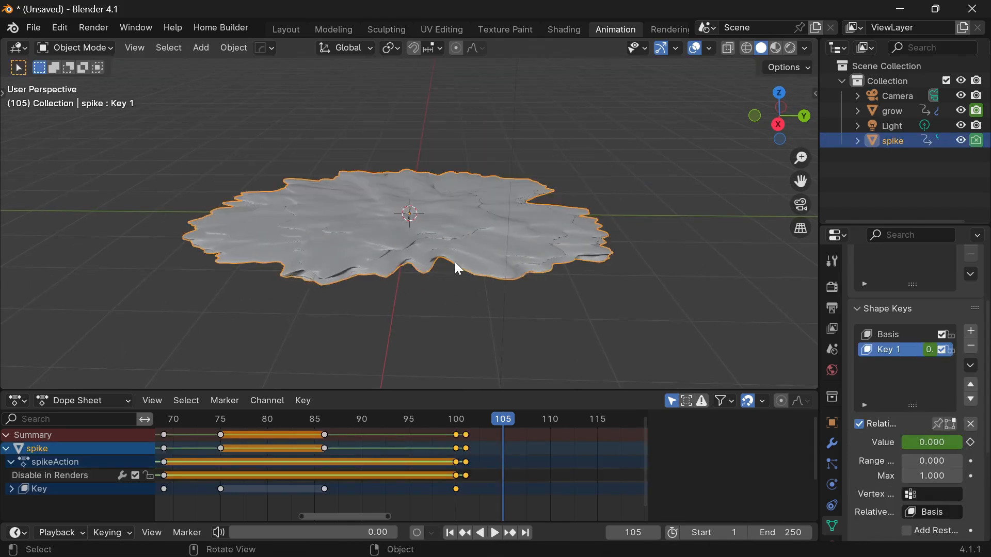
key(shift+d)
right_click(525, 237)
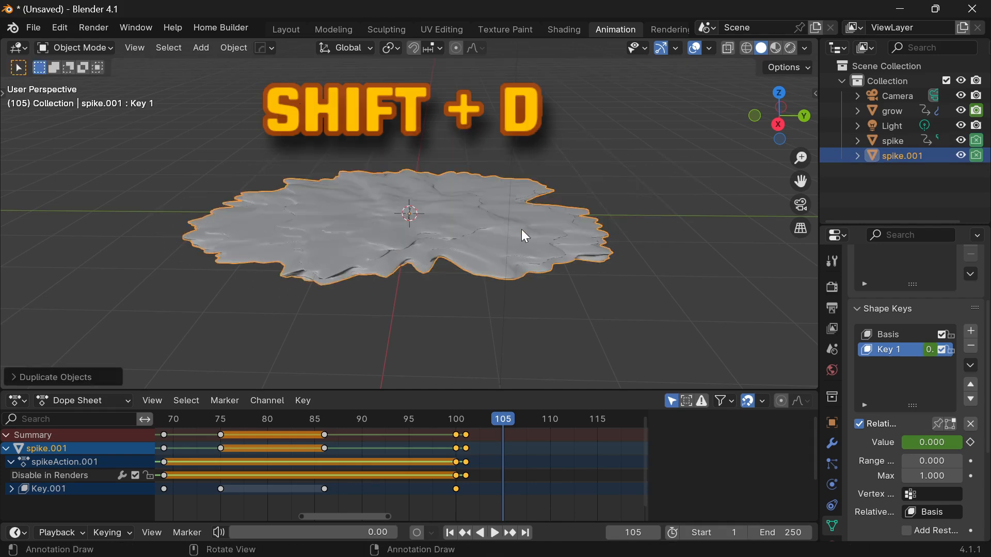
key(g)
key(z)
click(522, 264)
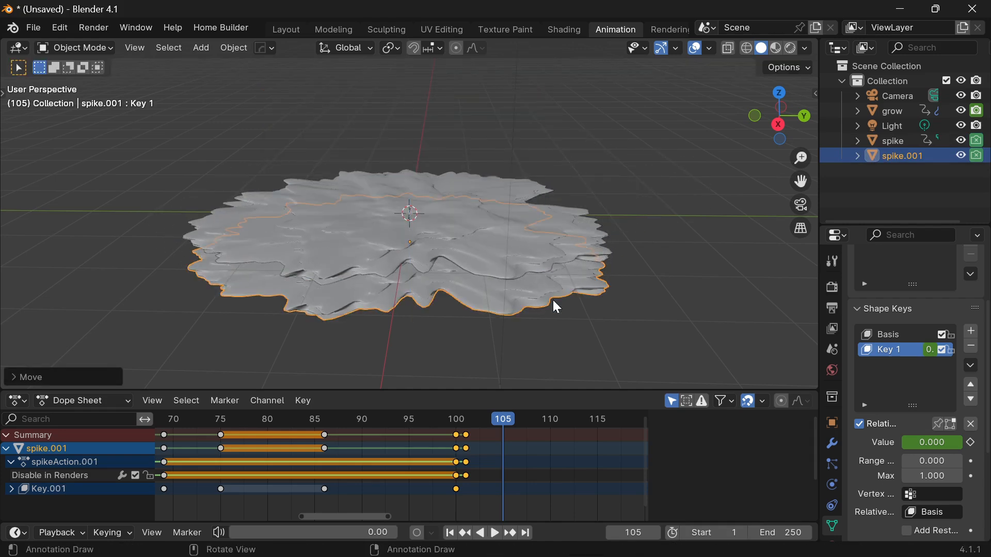
- Delete all animation keyframes from the duplicated spike object
key(a)
key(Delete)
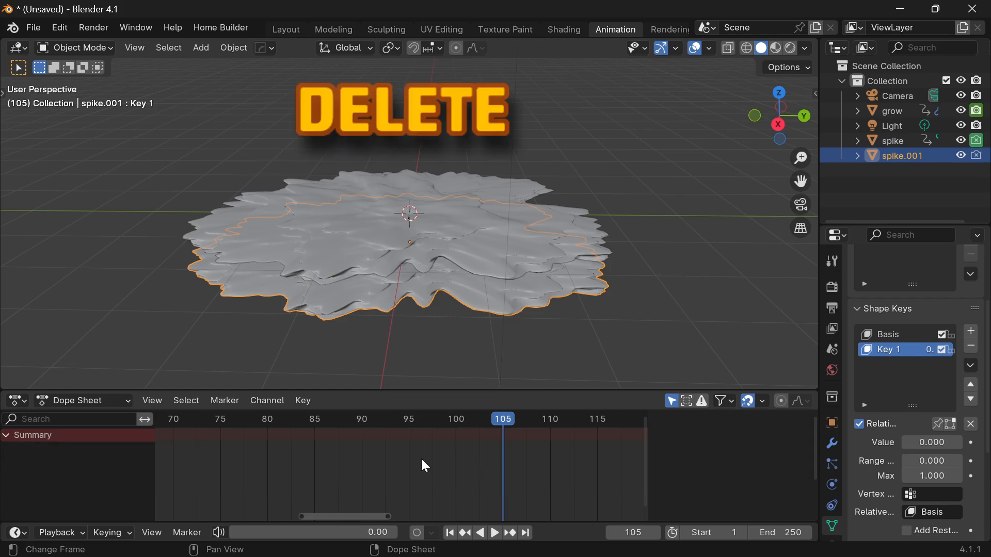
middle_drag(533, 331, 531, 295)
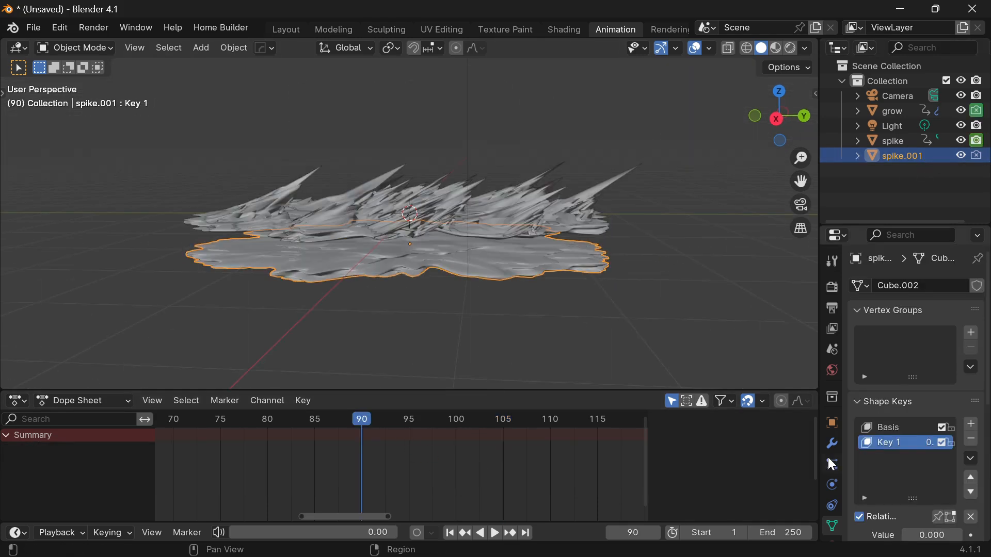
- Add an emitter particle system to the duplicated spike object
click(832, 463)
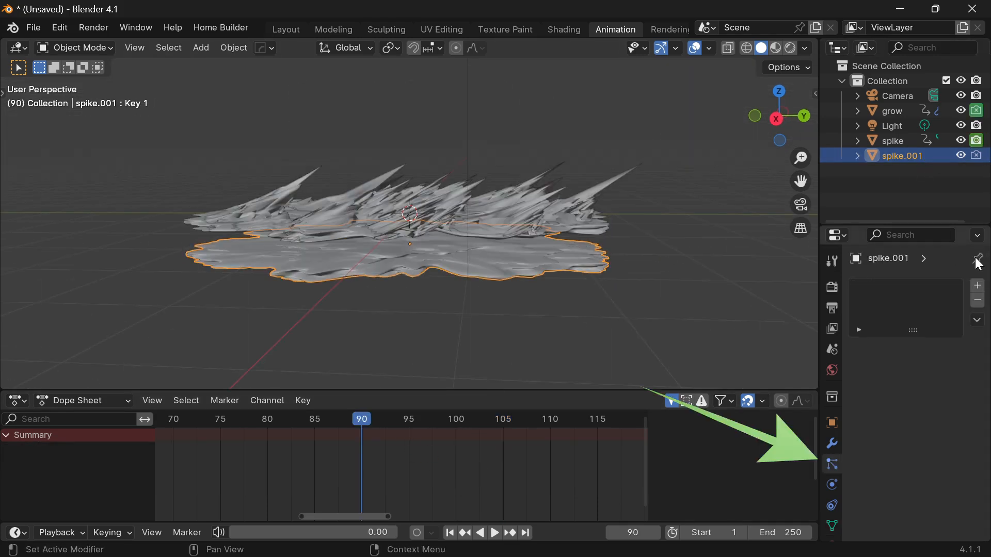
click(977, 287)
middle_drag(652, 307, 650, 321)
scroll(650, 321, up, 1)
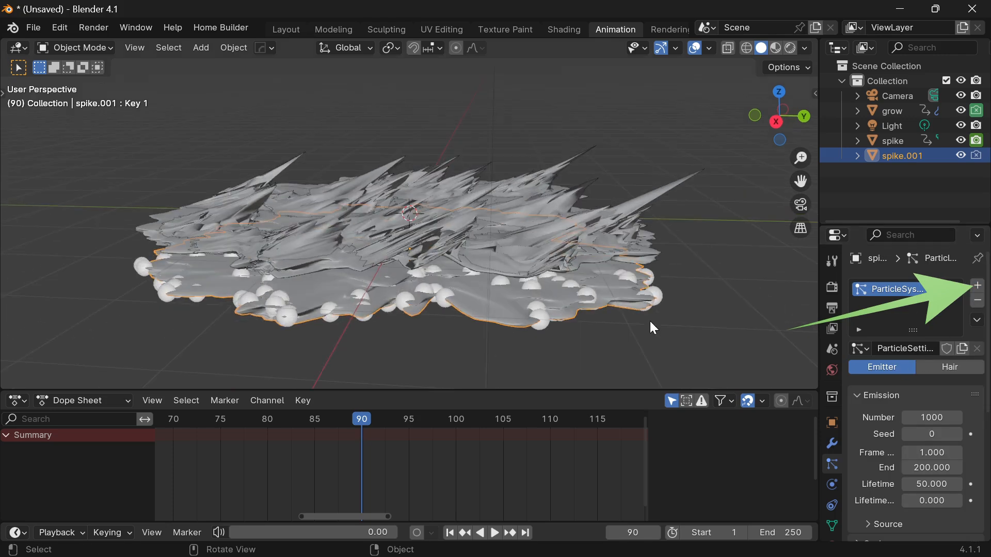
- Scrub back to about frame 71 and play the animation briefly to check the particle emission
scroll(890, 334, down, 5)
drag(370, 422, 173, 470)
key(space)
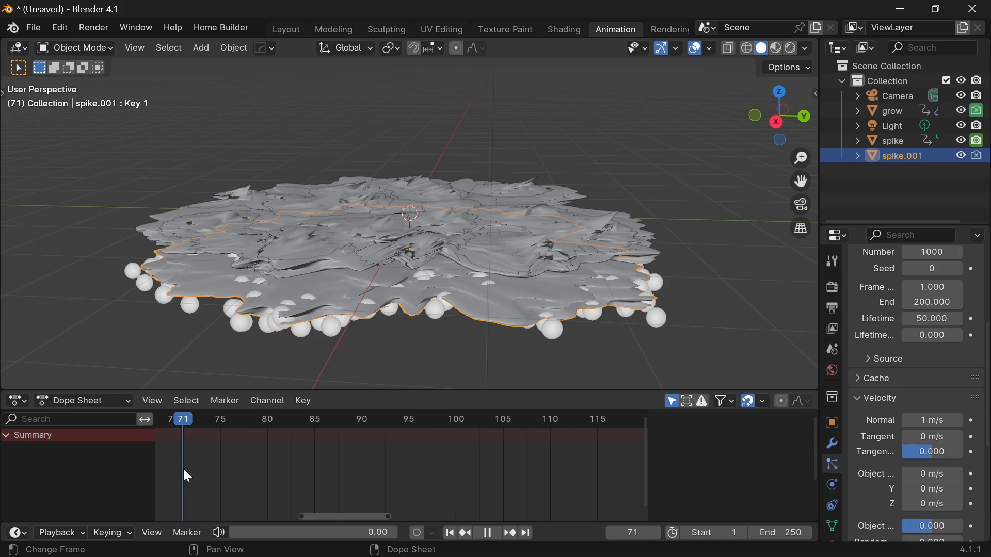
key(Escape)
- Set the duplicate's particle emission to start at frame 70 and end at frame 71
middle_drag(262, 461, 470, 450)
scroll(372, 459, up, 3)
mouse_move(394, 423)
mouse_down()
mouse_move(364, 421)
mouse_move(405, 431)
mouse_move(394, 427)
mouse_up()
middle_drag(606, 336, 581, 320)
scroll(582, 302, up, 4)
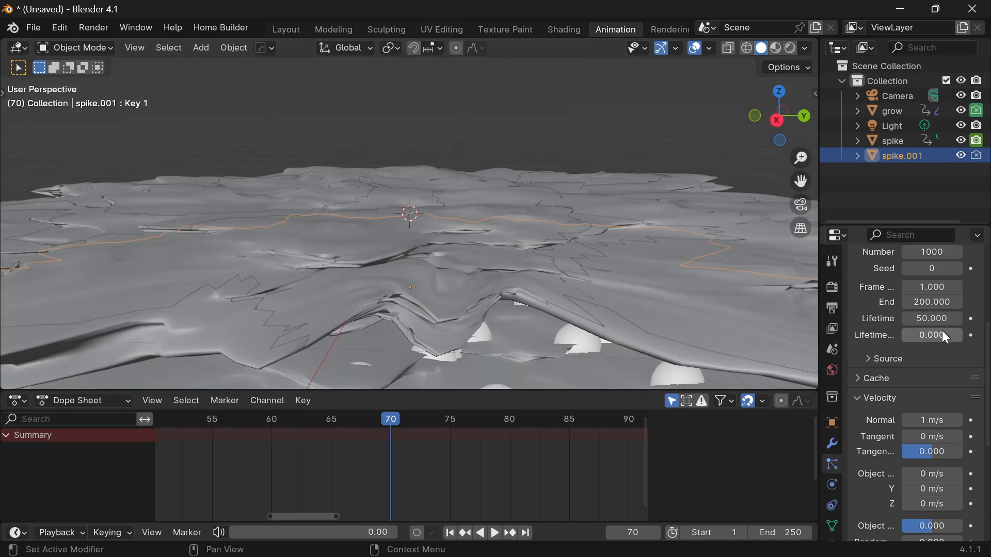
scroll(943, 333, up, 3)
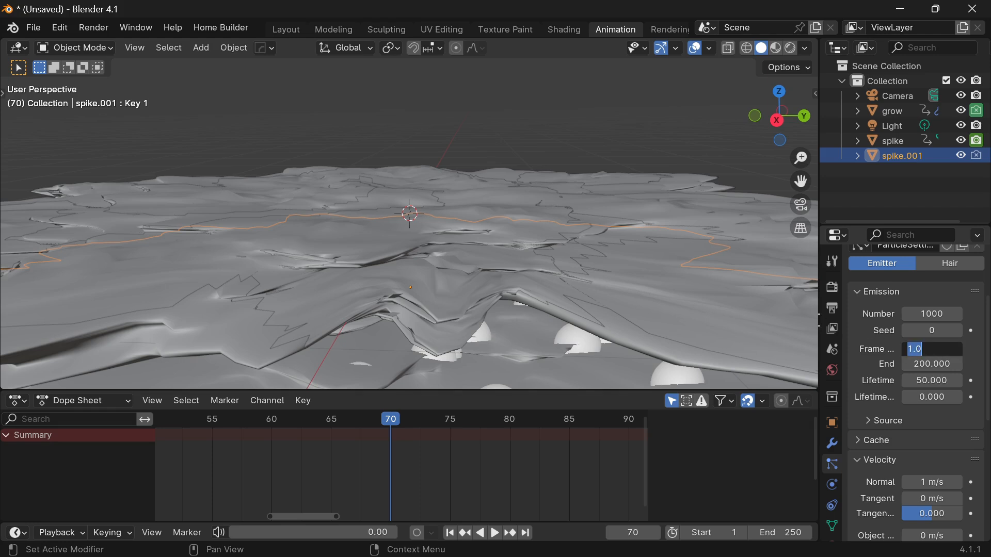
key(Return)
drag(819, 319, 761, 318)
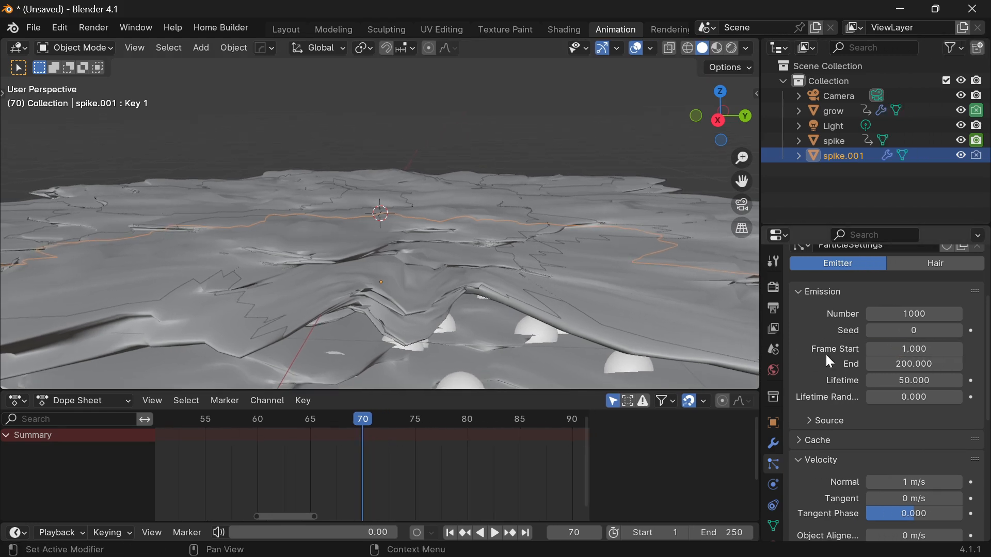
click(924, 344)
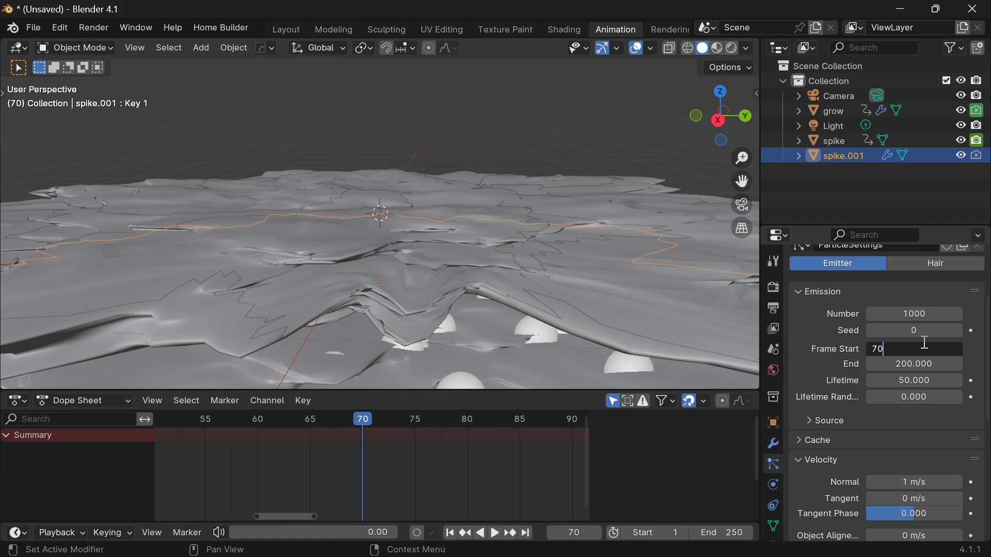
key(Return)
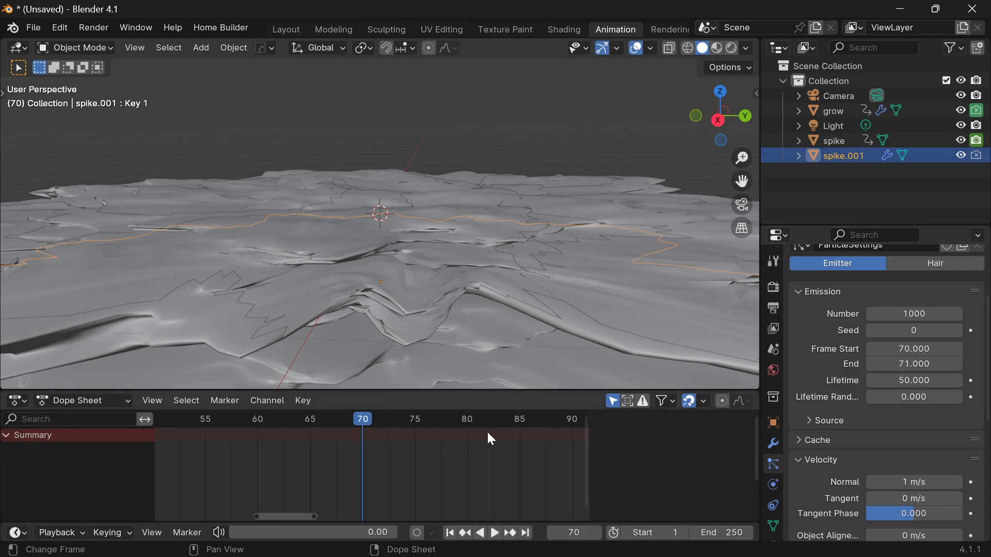
- Advance the animation to frame 72 and set the number of emitted particles to 500
drag(355, 423, 383, 435)
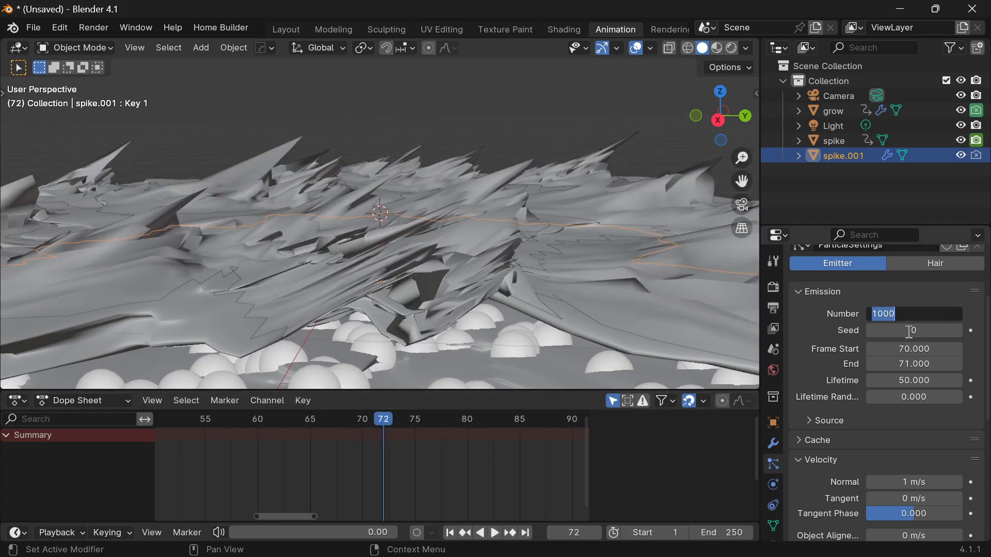
click(898, 317)
text(500)
key(Return)
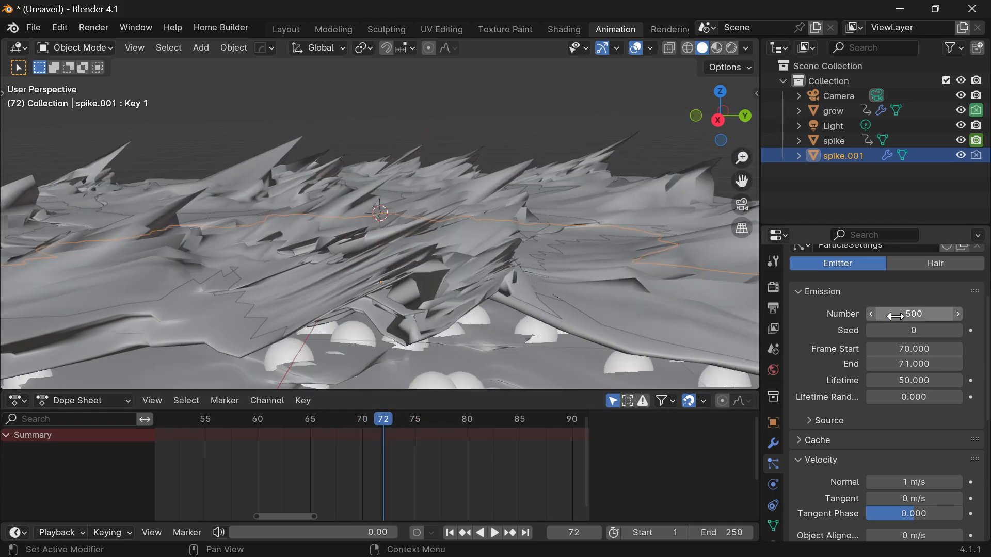
- Expand the render settings of the duplicate's particle system
scroll(650, 346, down, 4)
scroll(833, 404, down, 10)
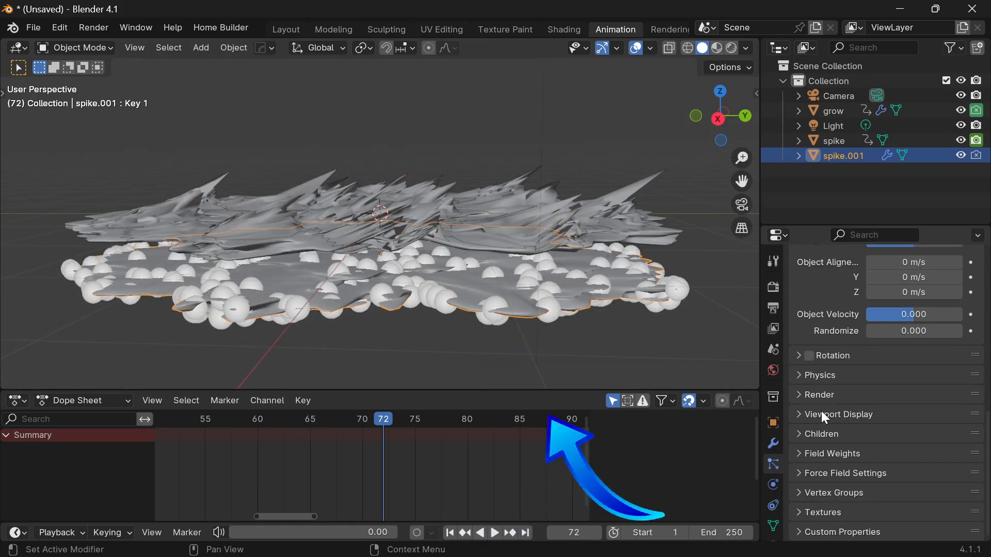
click(819, 395)
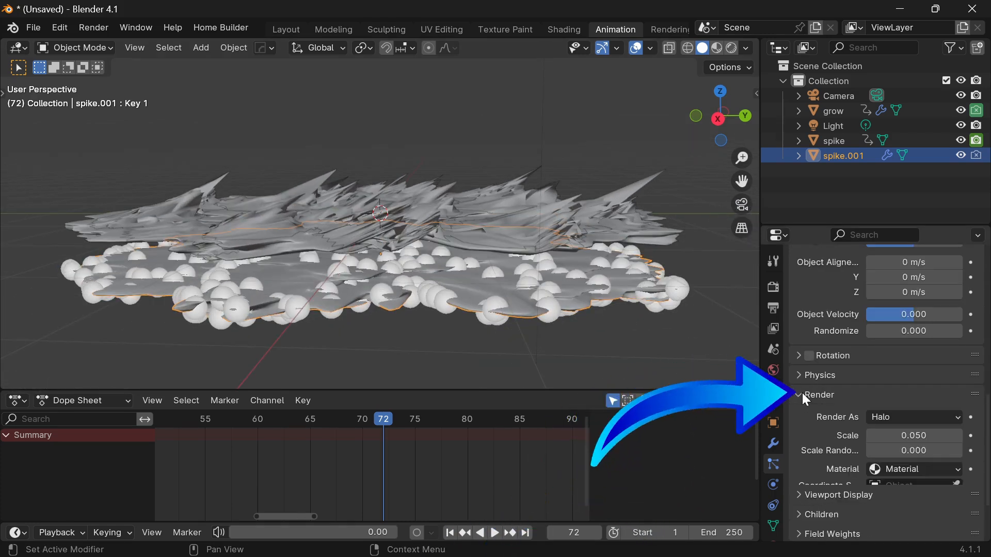
scroll(878, 465, down, 3)
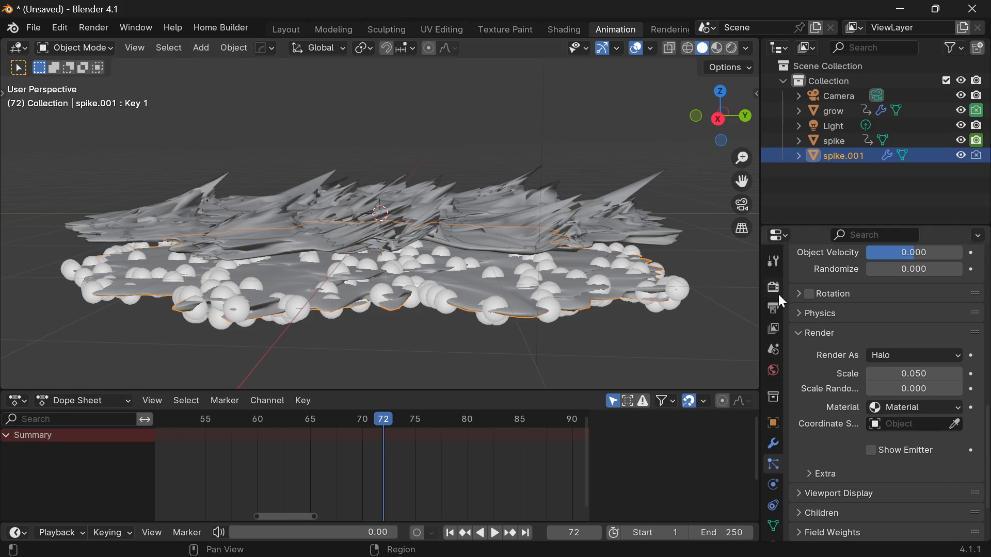
- Add a UV sphere and move it about 5.9 m along negative Y, clear of the puddle
click(558, 353)
key(shift+a)
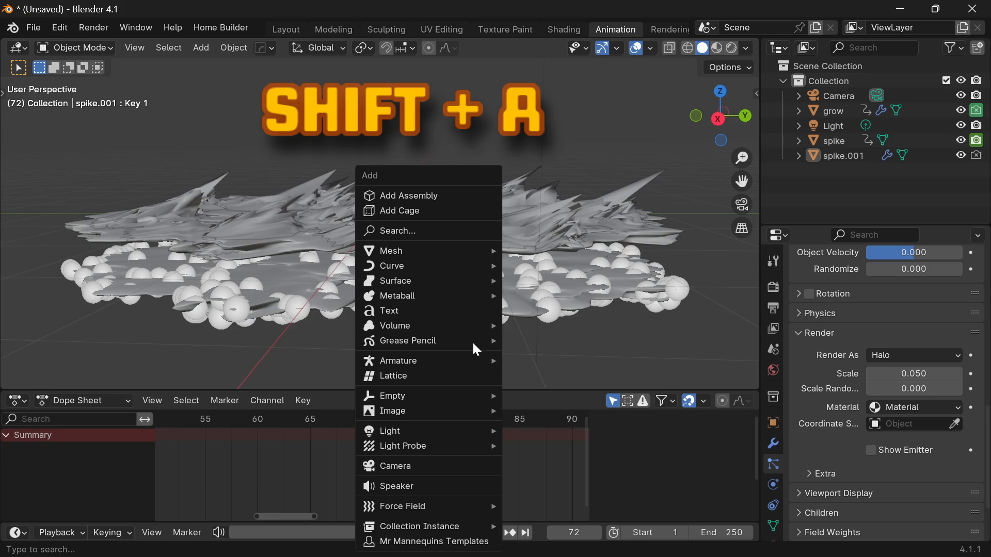
mouse_move(439, 252)
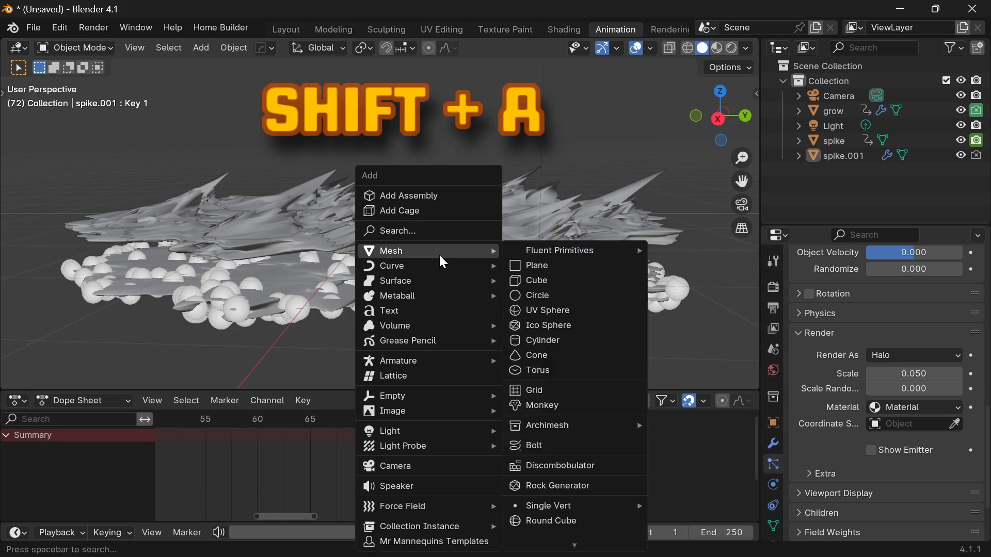
click(564, 312)
key(g)
key(y)
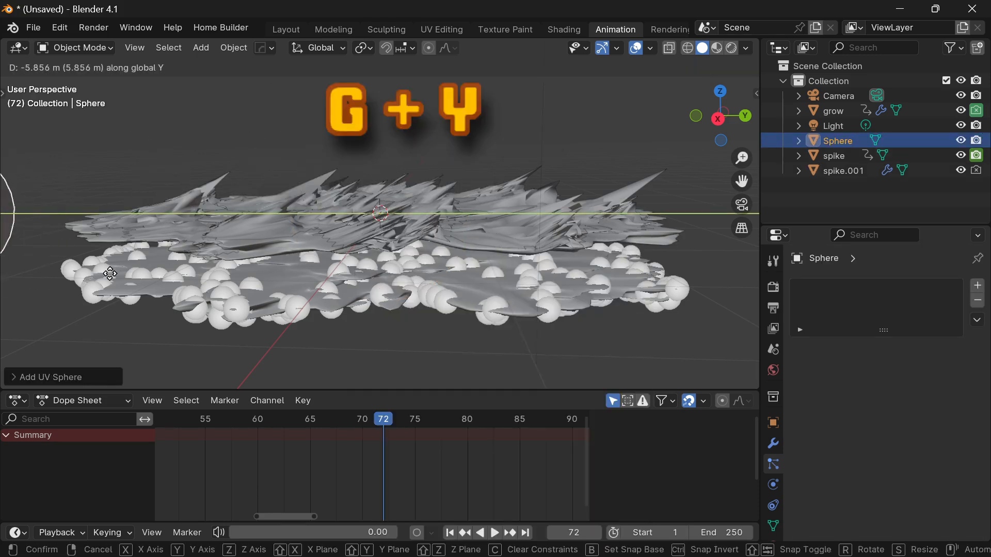
click(113, 268)
- Scale the new sphere down to a very small size
shift+middle_drag(207, 221, 594, 239)
key(s)
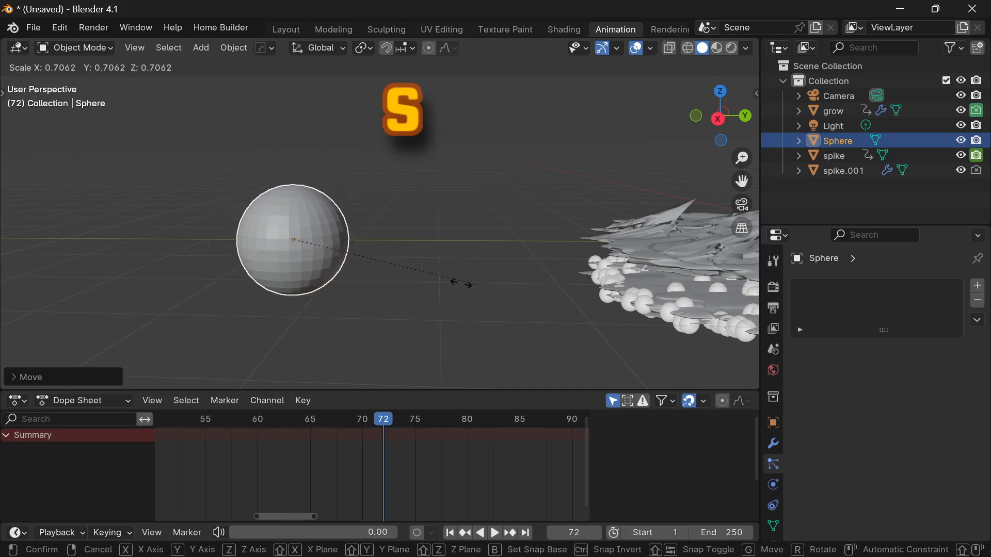
click(307, 244)
scroll(307, 245, up, 2)
shift+middle_drag(306, 242, 540, 212)
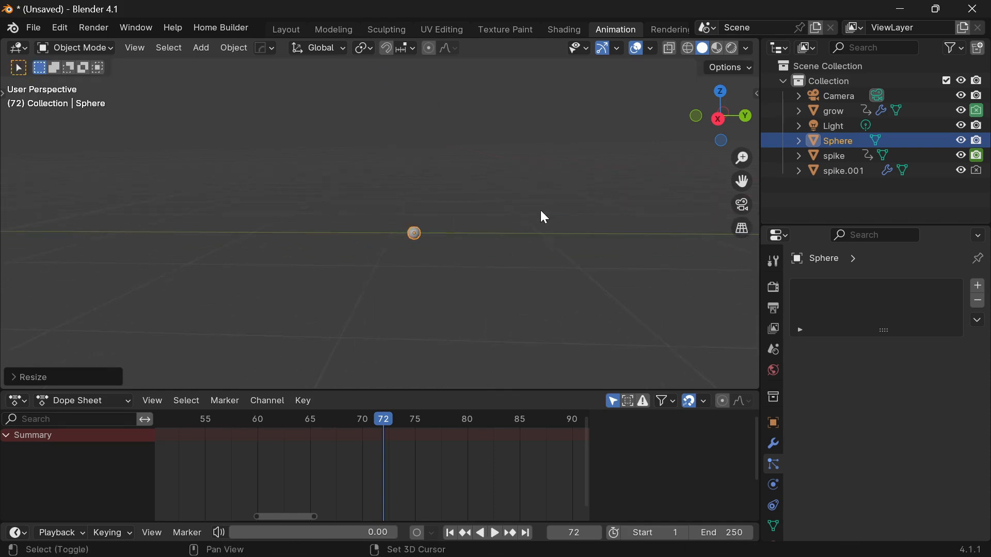
- Stretch the sphere mesh into jagged vertical spikes by scaling its top pole vertex along Z with Random proportional falloff
middle_drag(439, 216, 435, 252)
scroll(435, 252, up, 3)
key(Tab)
shift+middle_drag(503, 153, 460, 260)
scroll(460, 252, up, 5)
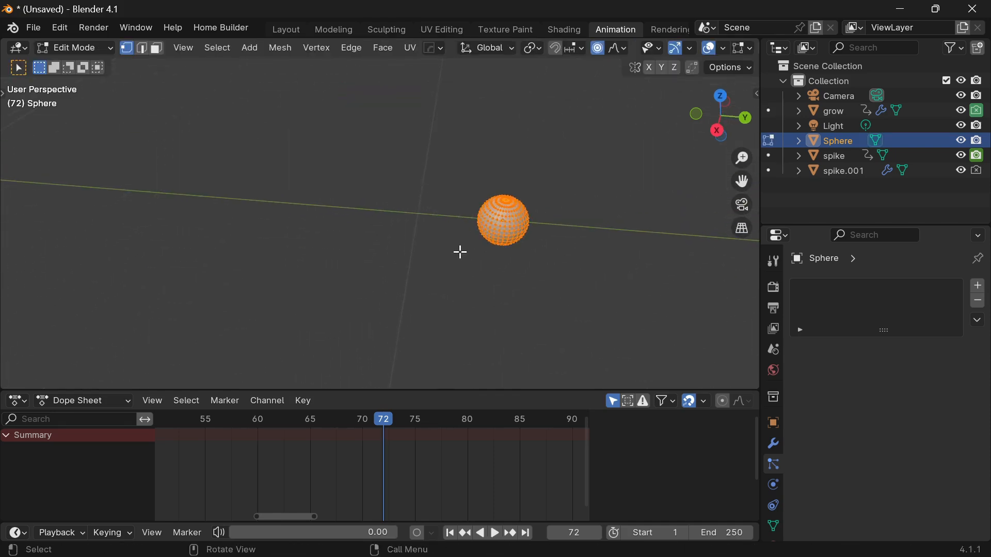
key(KP_Decimal)
scroll(414, 147, down, 3)
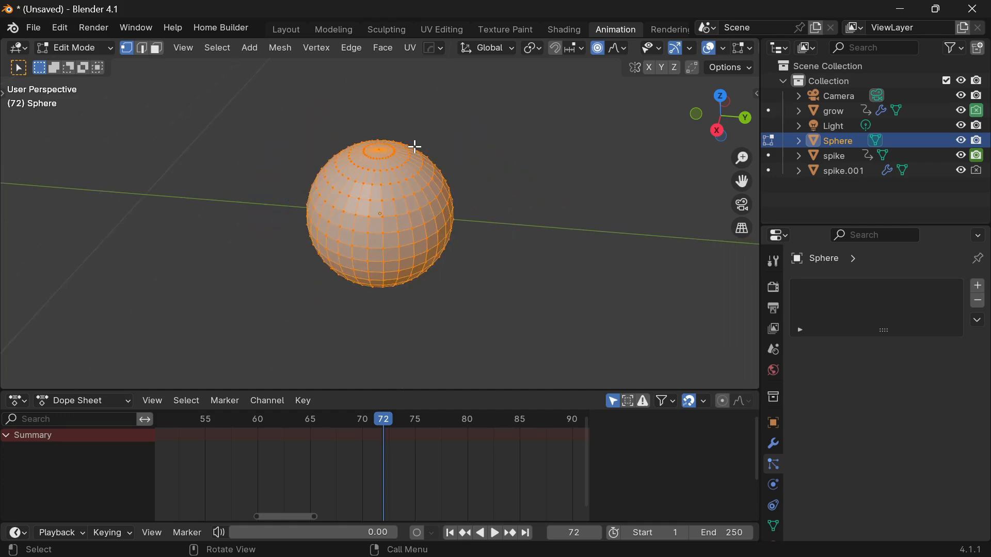
click(375, 148)
middle_drag(376, 195, 397, 134)
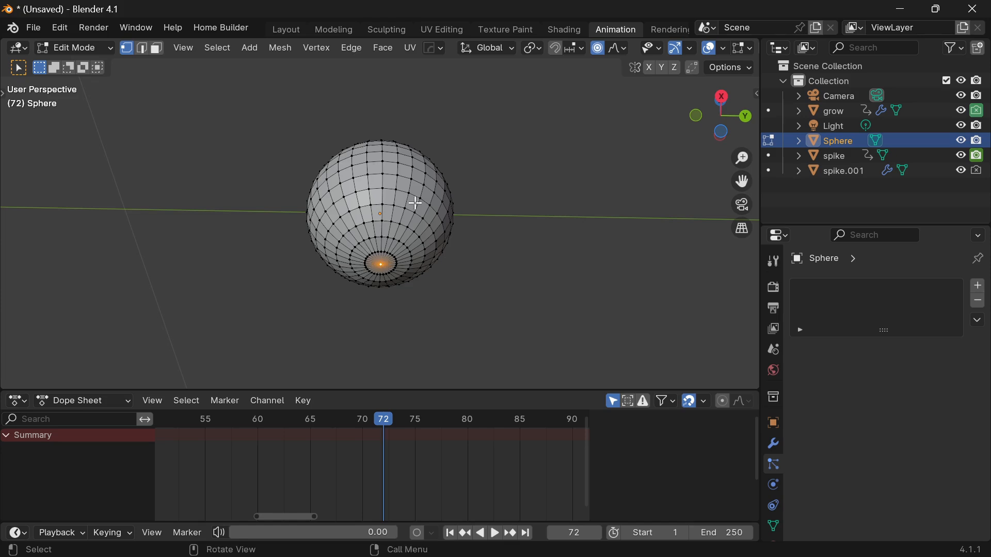
middle_drag(416, 202, 480, 240)
key(s)
key(z)
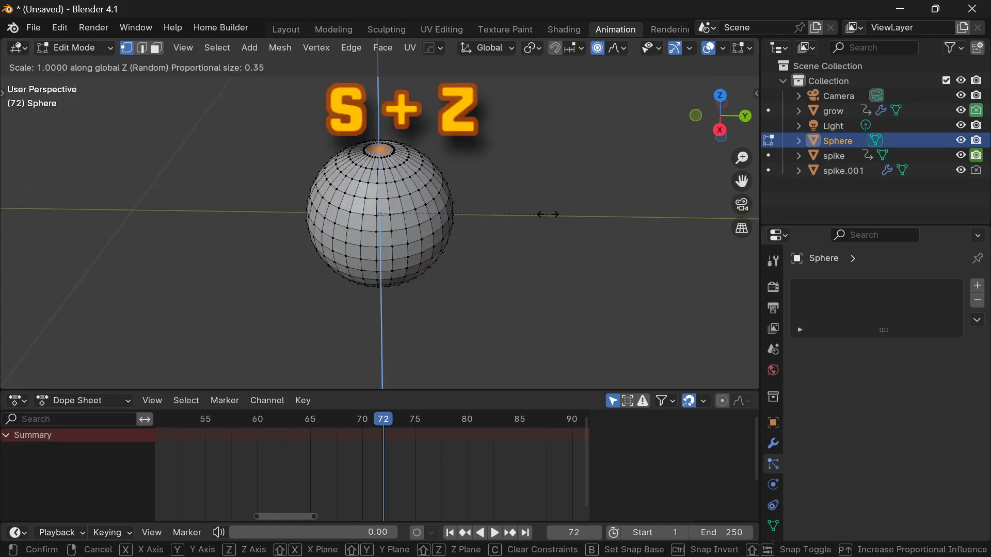
click(297, 142)
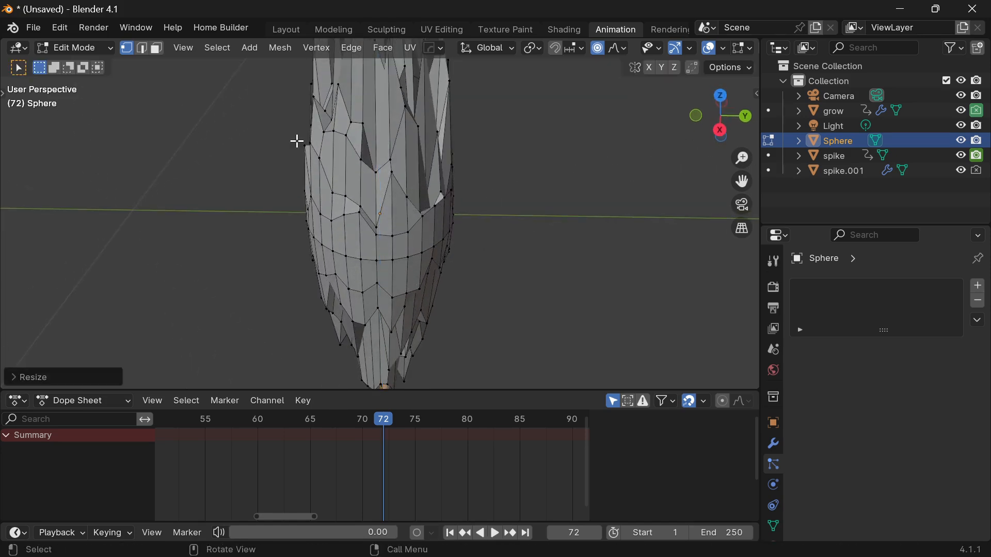
- Move a vertex on the sphere's side along Y with proportional editing to roughen the shape, and return to Object Mode
scroll(419, 230, down, 2)
middle_drag(421, 230, 423, 224)
click(423, 224)
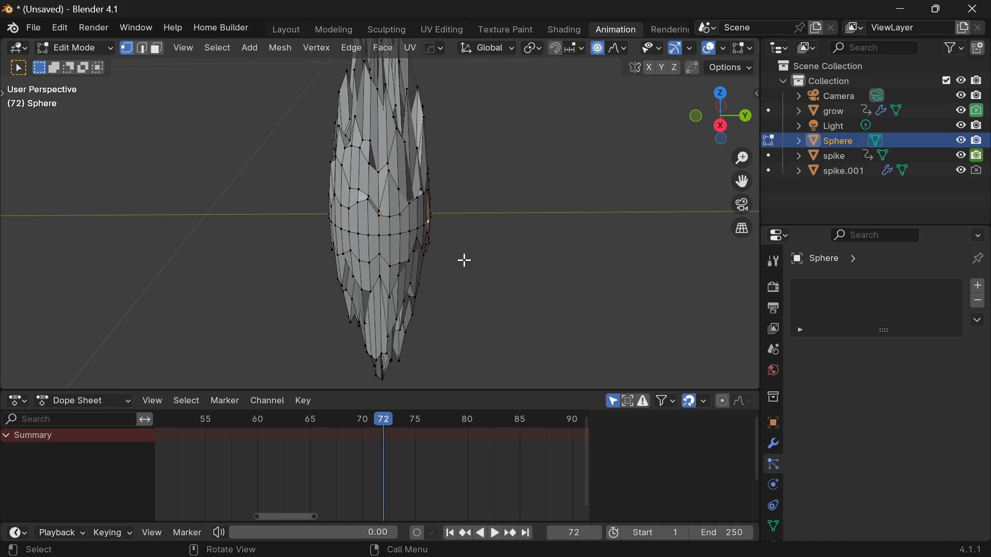
key(g)
key(y)
click(482, 240)
key(Tab)
scroll(469, 235, down, 2)
click(443, 235)
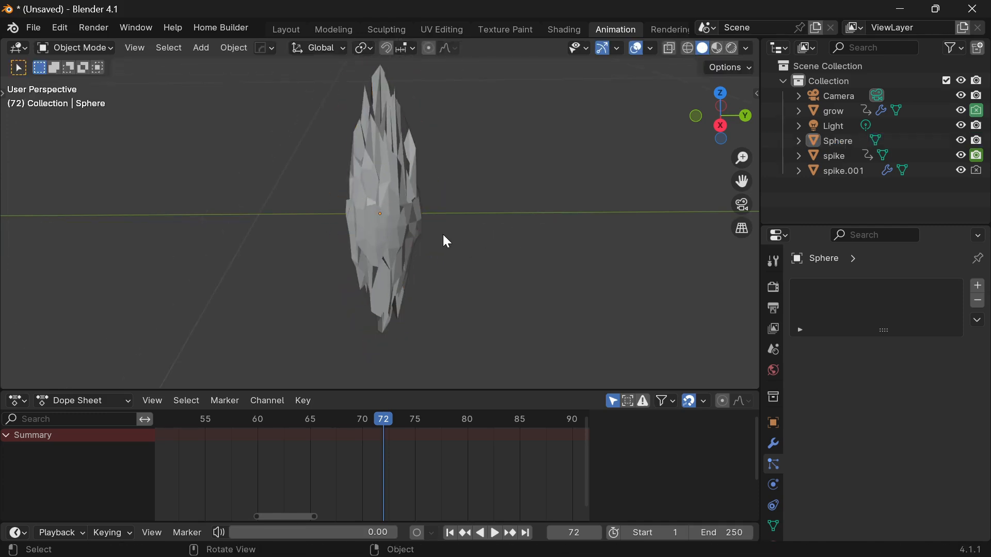
middle_drag(447, 242, 430, 206)
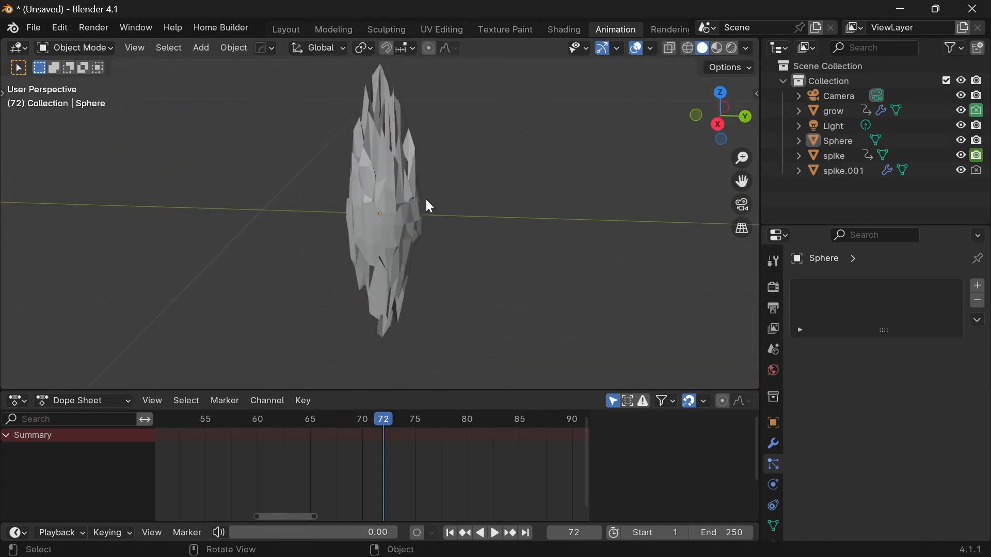
- Select the duplicated spike mesh that emits the particles and rename it partic
click(430, 207)
scroll(593, 330, down, 4)
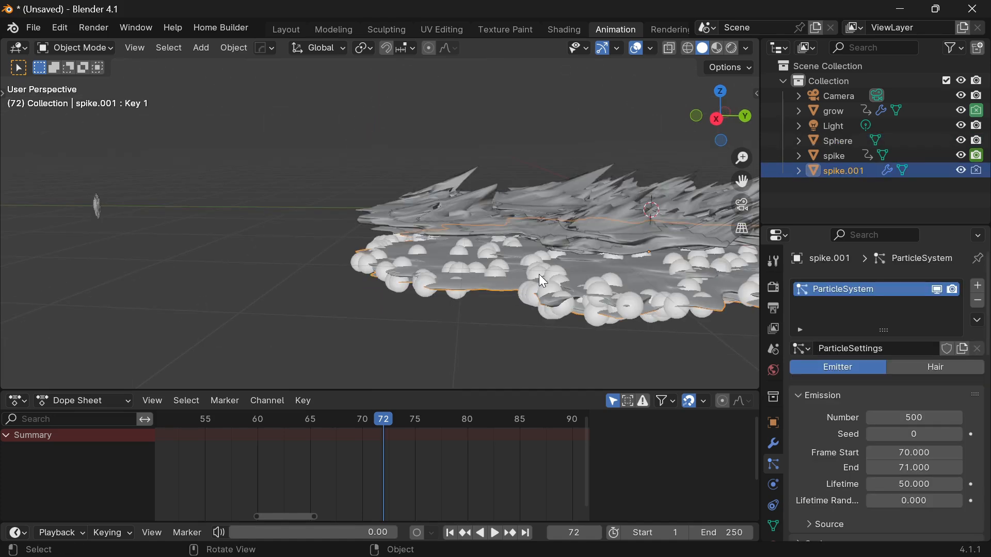
middle_drag(400, 284, 393, 282)
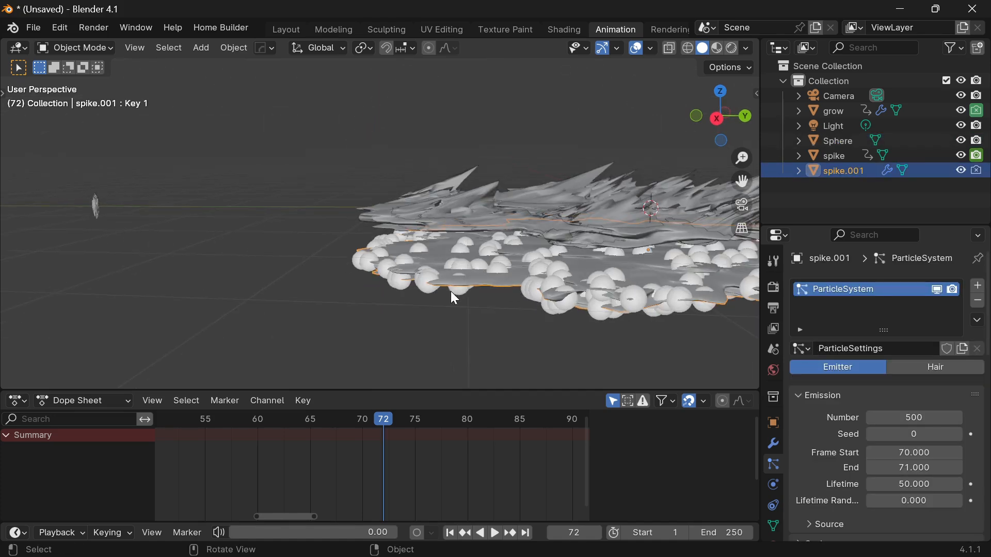
double_click(831, 172)
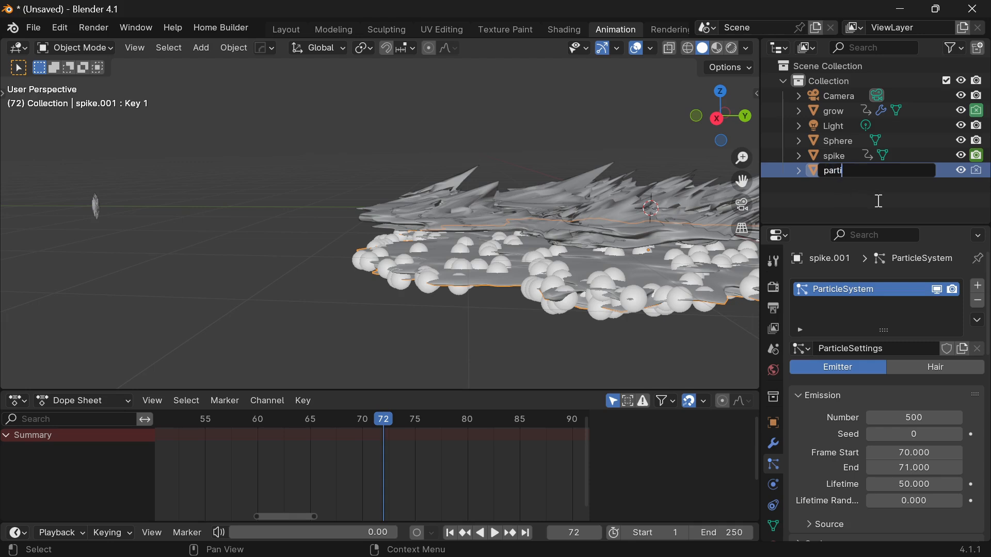
key(Return)
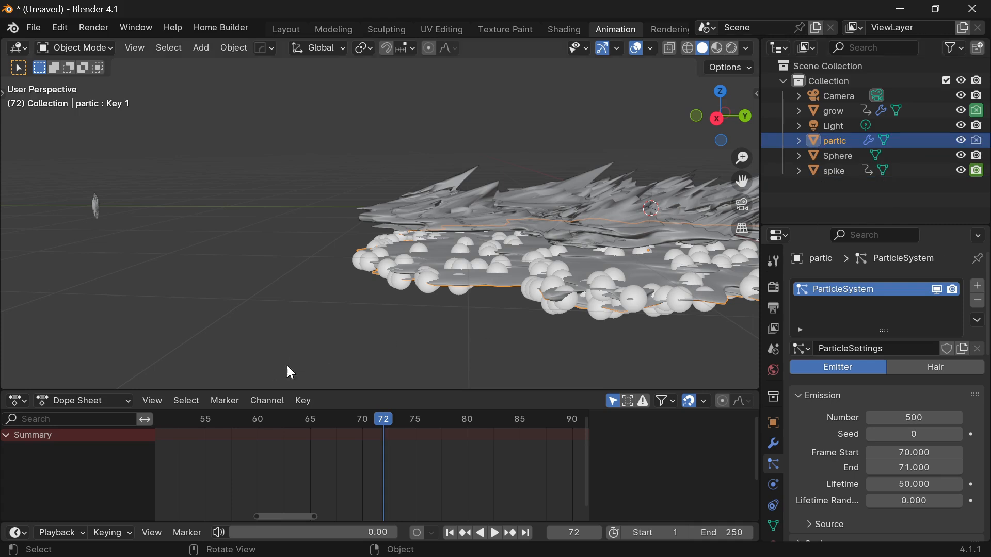
- Render the emitter's particles as Object, using the spiky Sphere as the instance object
scroll(889, 410, down, 8)
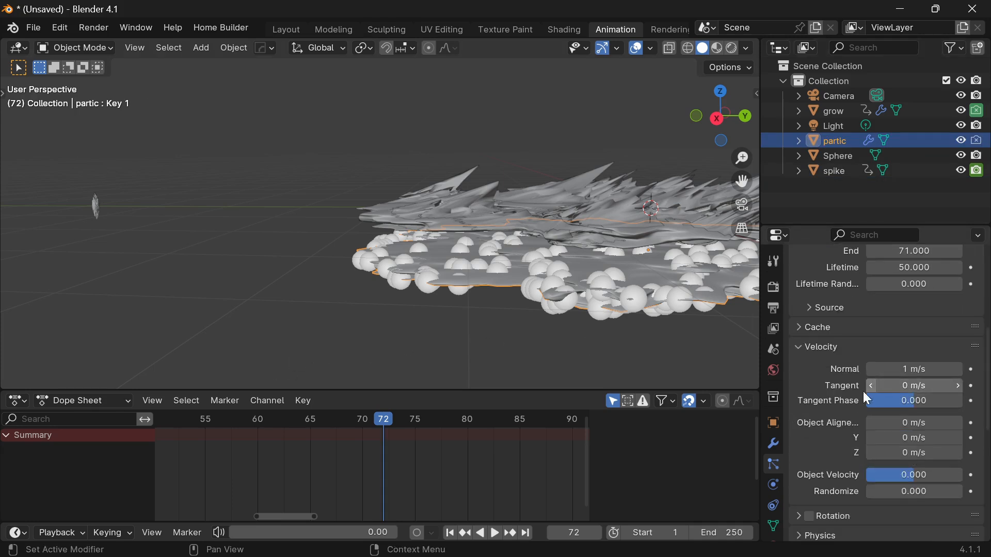
scroll(881, 374, up, 5)
scroll(888, 374, down, 12)
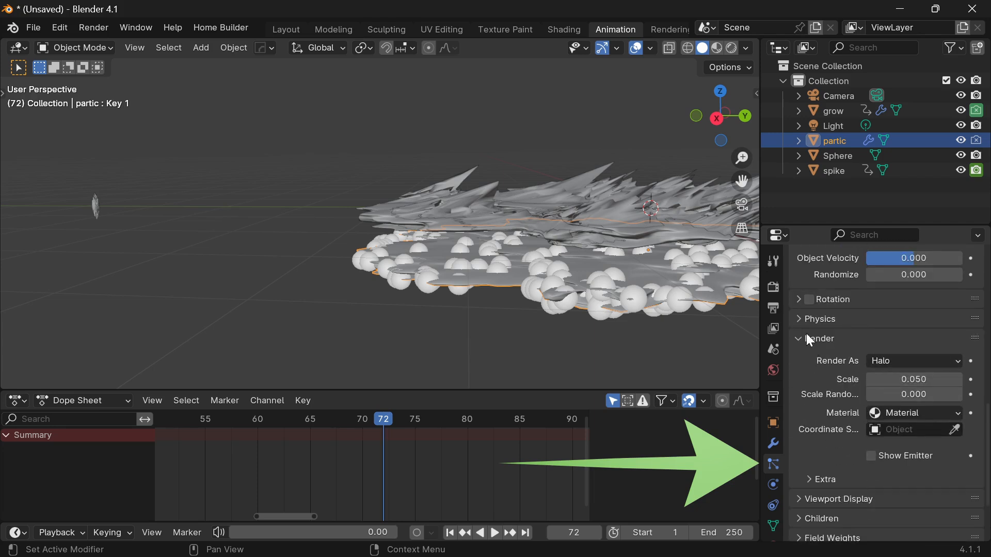
click(922, 360)
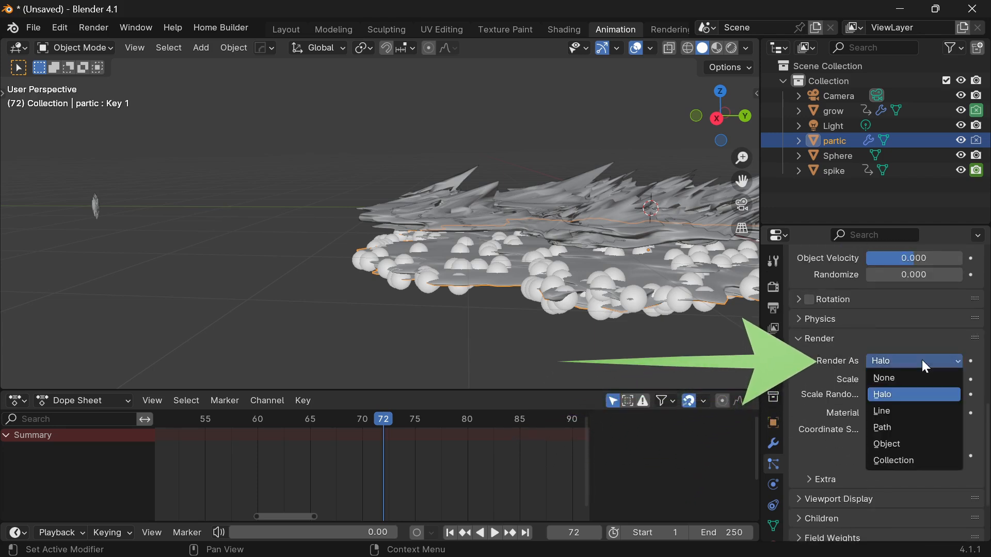
click(913, 444)
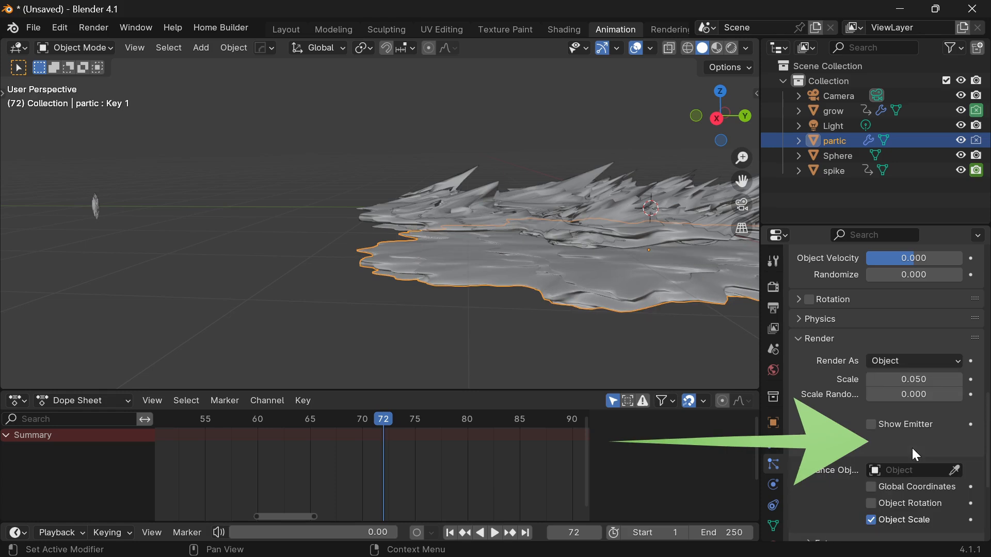
click(956, 471)
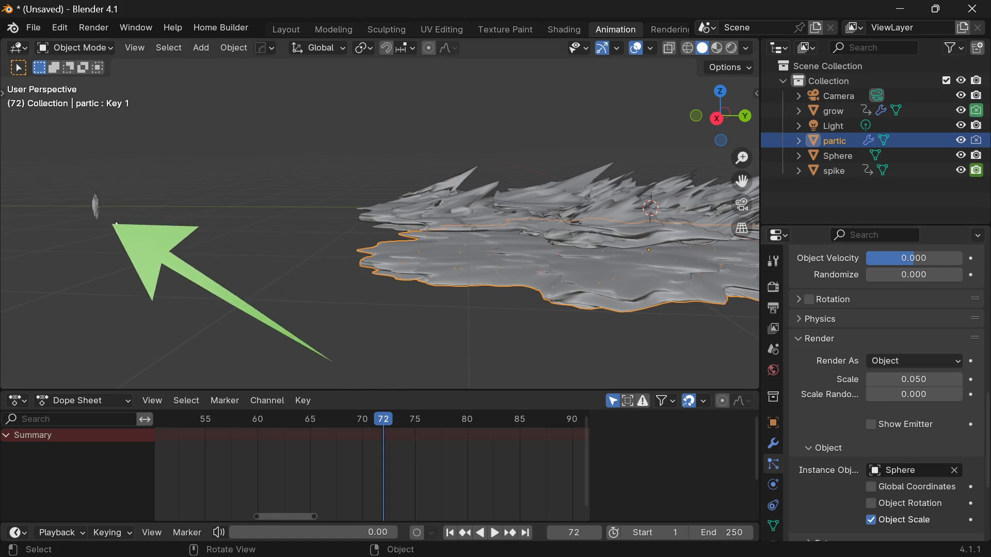
click(121, 206)
- Play the animation to frame 74 and examine the spiky particles falling beneath the emitter mesh
drag(385, 420, 96, 480)
key(space)
key(space)
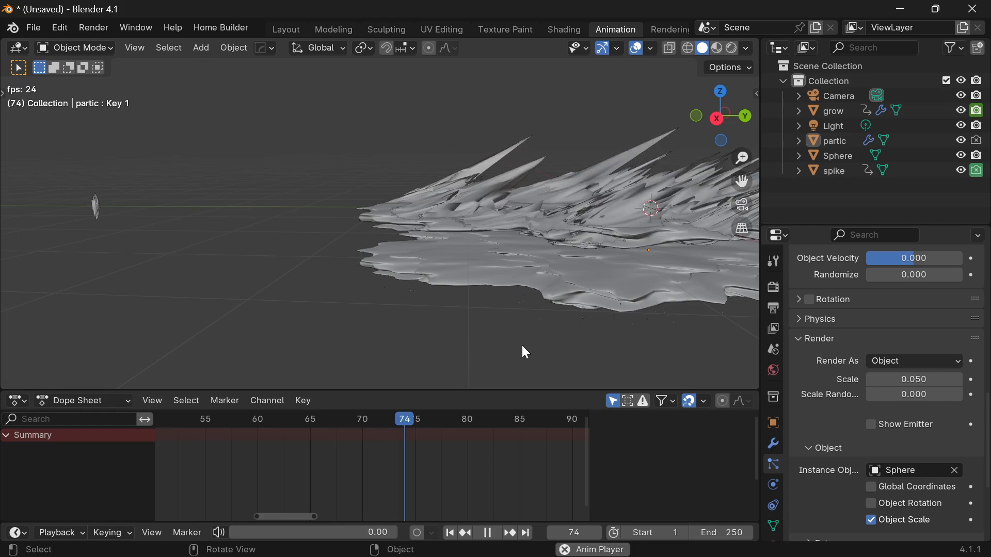
middle_drag(523, 349, 489, 283)
scroll(482, 276, up, 1)
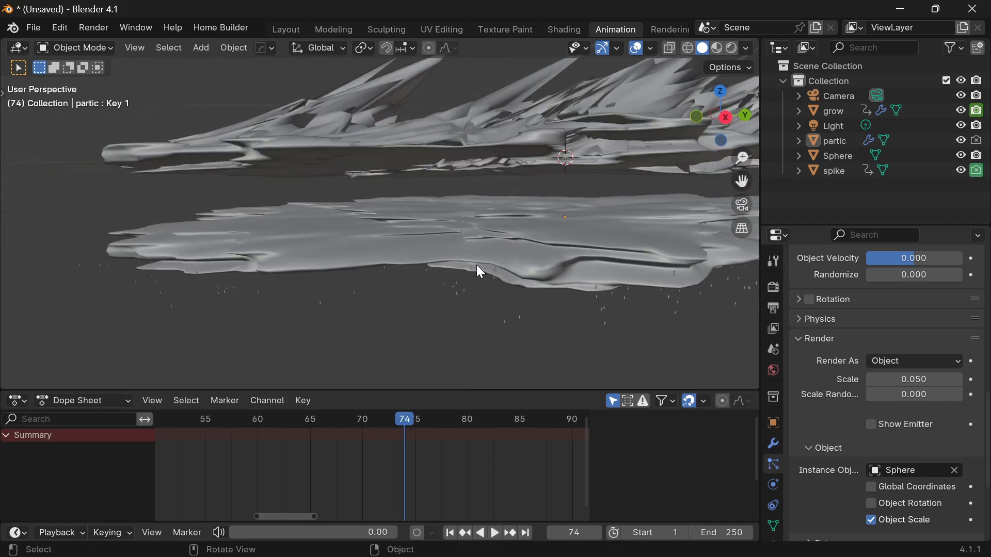
scroll(603, 333, up, 1)
shift+middle_drag(603, 333, 489, 278)
scroll(467, 259, up, 1)
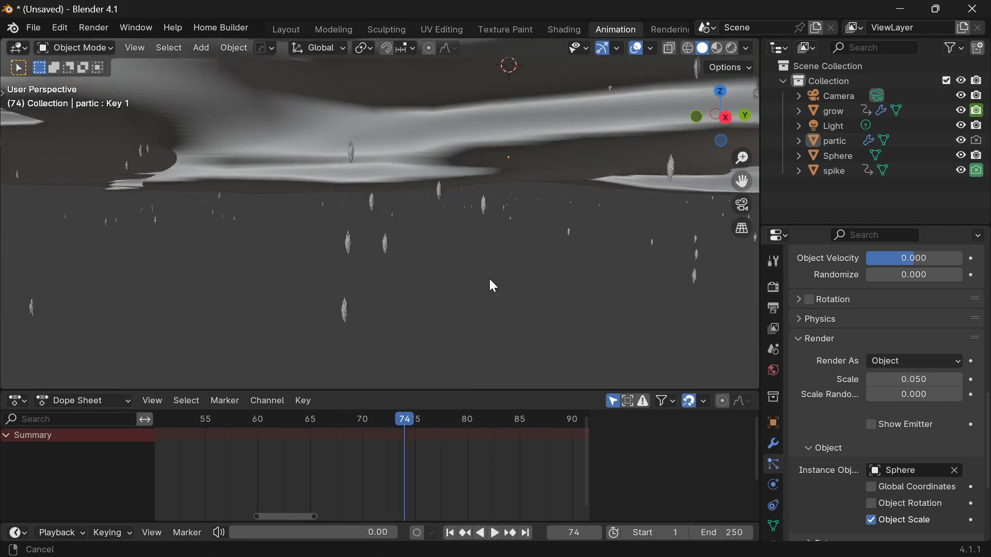
- Set the particle render Scale to 0.440 and its Scale Randomness to 1.000
scroll(611, 252, down, 1)
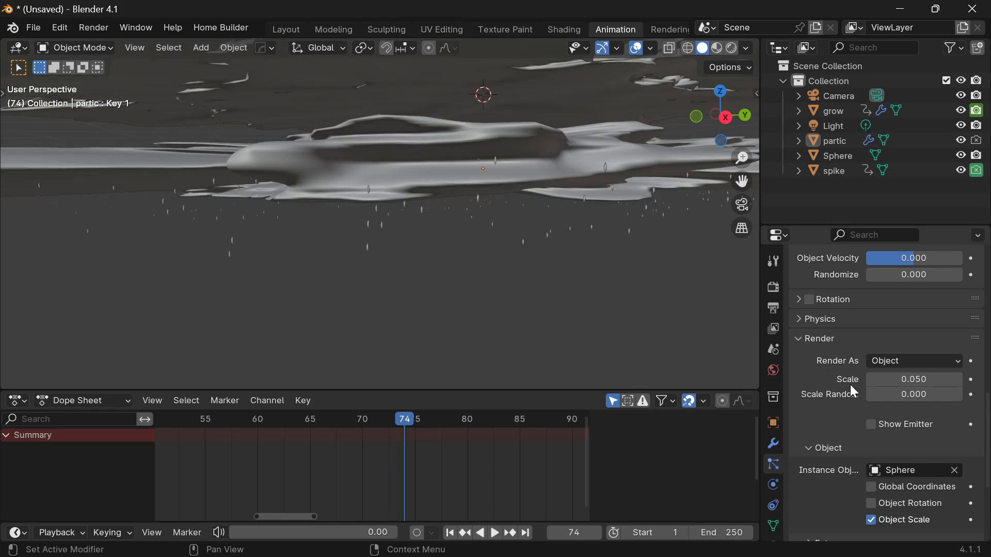
drag(877, 380, 982, 379)
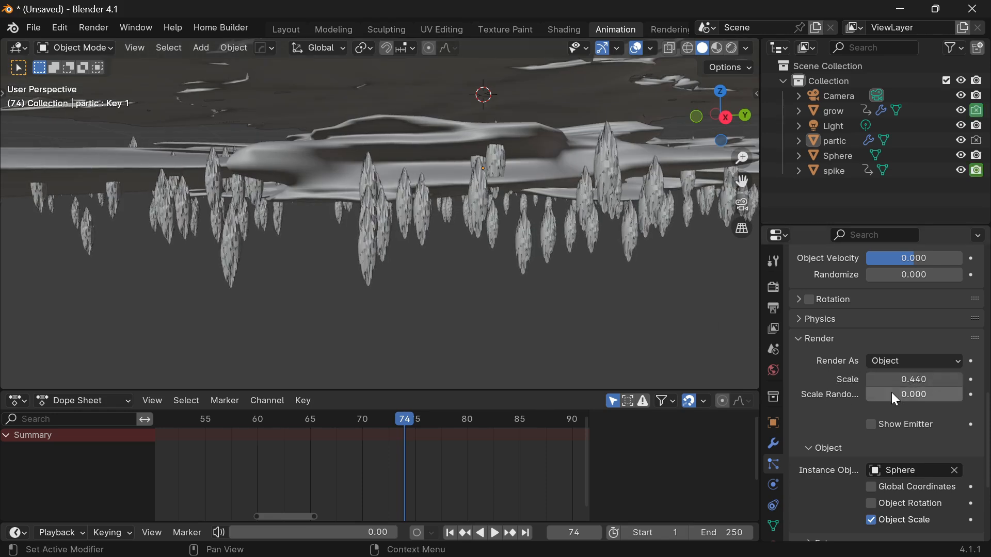
drag(893, 397, 981, 396)
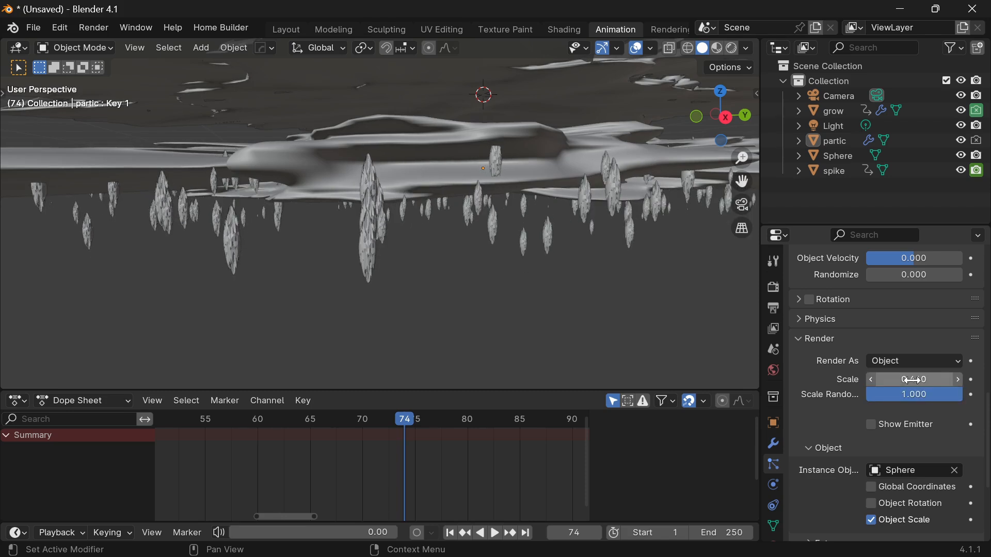
click(887, 379)
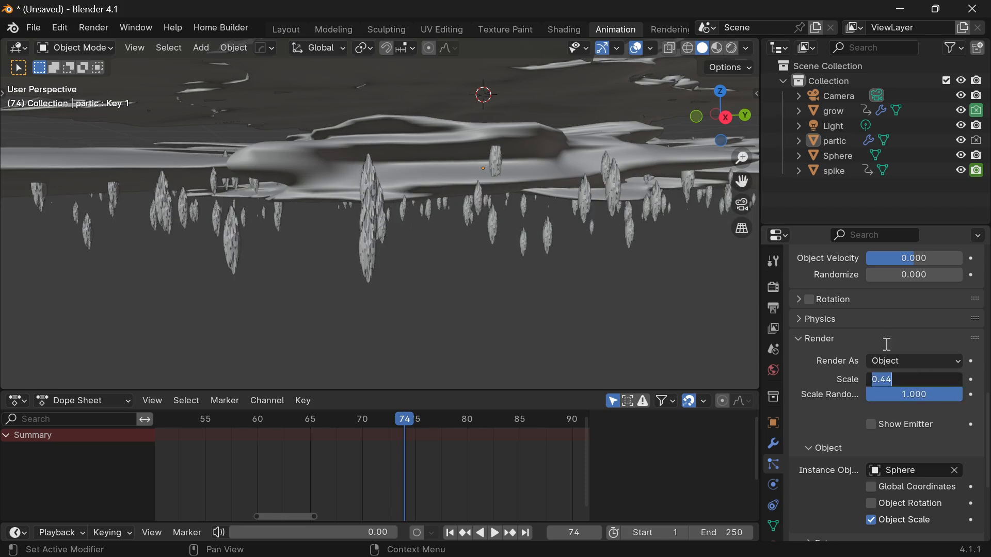
- Enable Rotation for the particle system and set its Randomize value to 1.000
click(809, 299)
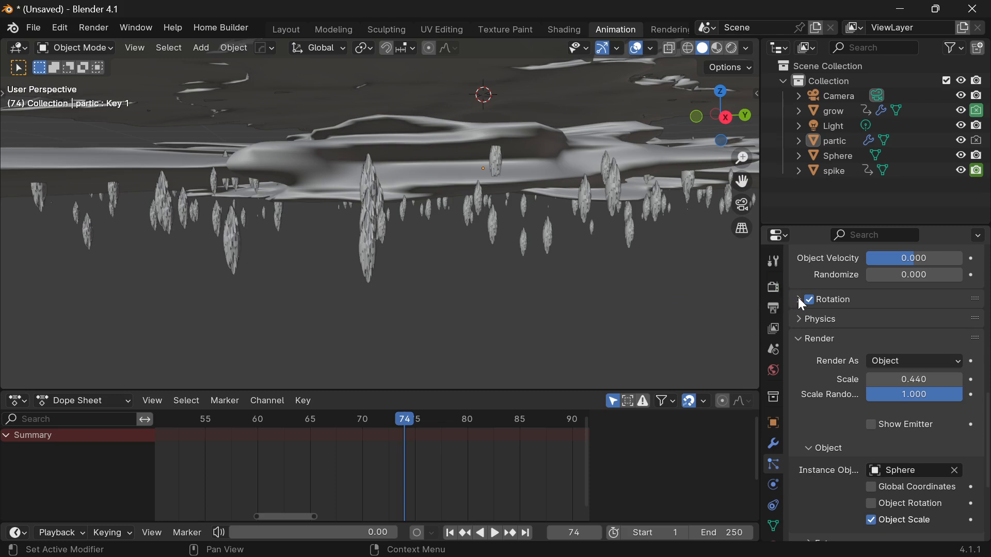
click(798, 298)
drag(914, 338, 962, 343)
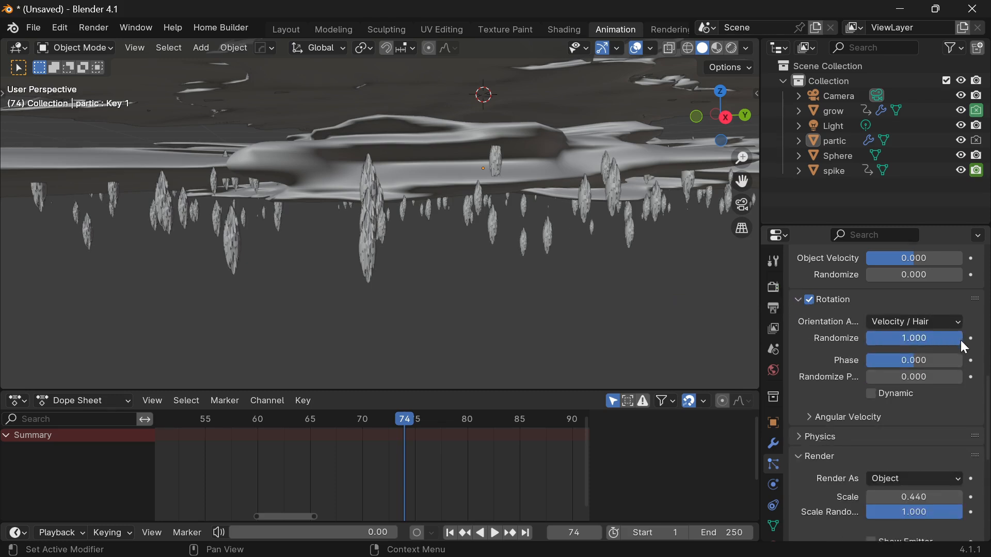
- Add a Force type force field and move it about -3.47 m along Y to the edge of the puddle
scroll(498, 310, down, 4)
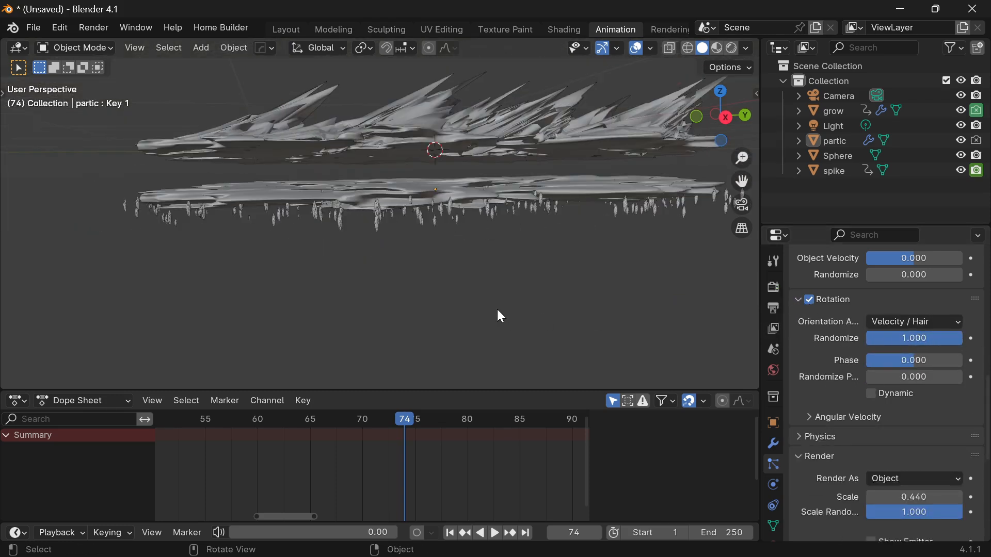
middle_drag(497, 309, 498, 328)
mouse_move(413, 421)
mouse_down()
mouse_move(323, 420)
mouse_move(405, 419)
mouse_up()
middle_drag(457, 329, 441, 317)
key(shift+a)
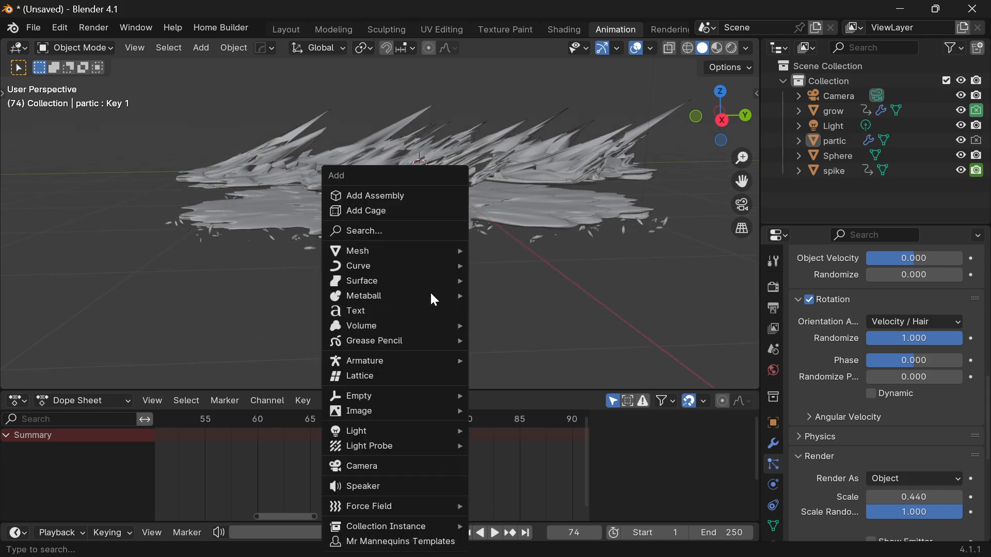
mouse_move(399, 430)
mouse_move(382, 502)
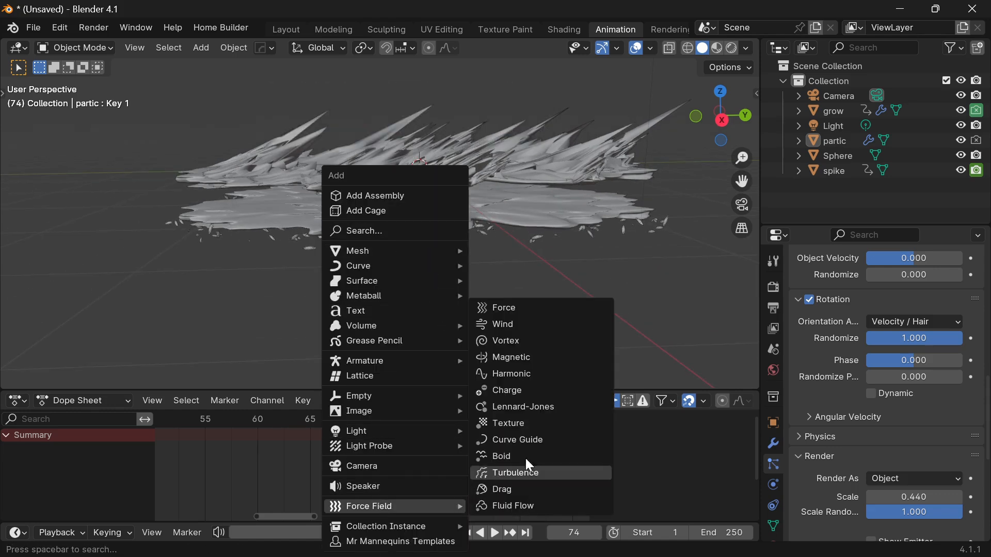
click(535, 308)
key(g)
key(y)
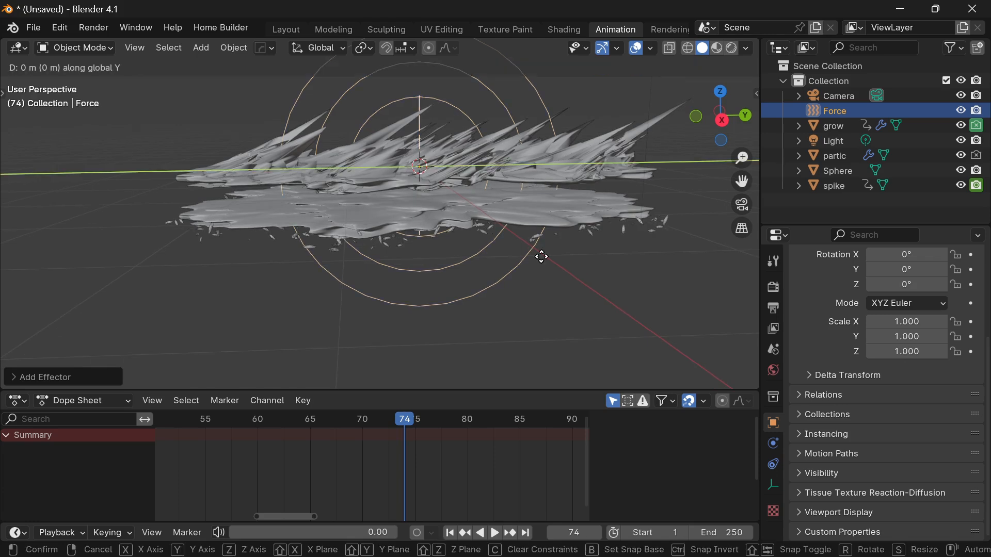
click(292, 250)
- Lower the force field along Z to about -0.82 m, level with the particle emitter
key(g)
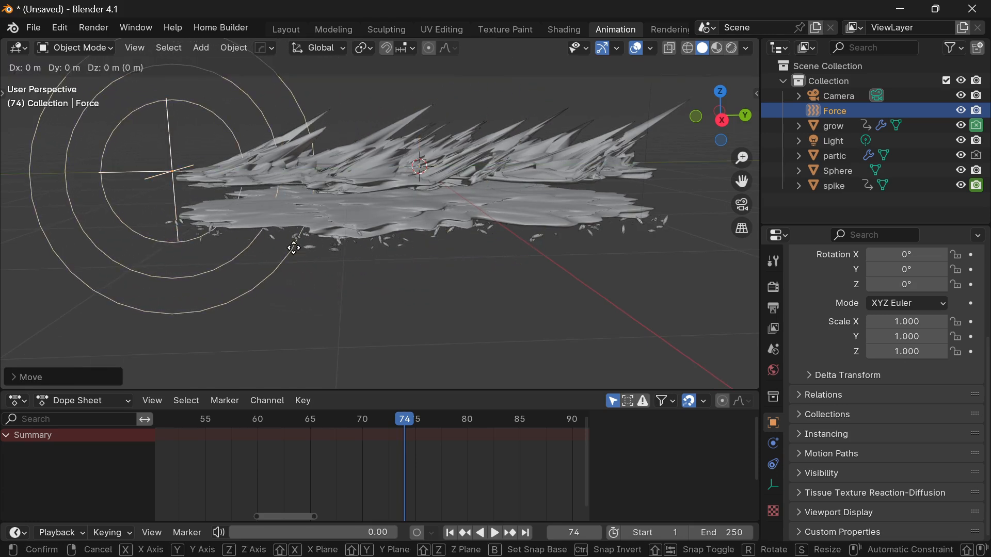
key(z)
click(275, 310)
scroll(213, 240, down, 2)
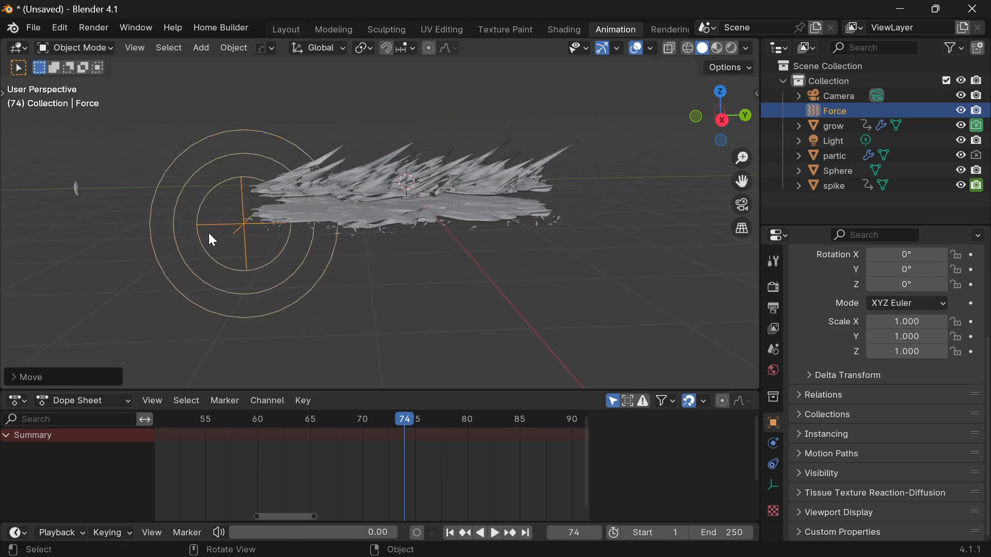
- Set the force field's Shape to Plane in its physics settings
middle_drag(316, 211, 377, 233)
scroll(277, 229, up, 1)
scroll(346, 233, up, 1)
middle_drag(377, 233, 370, 230)
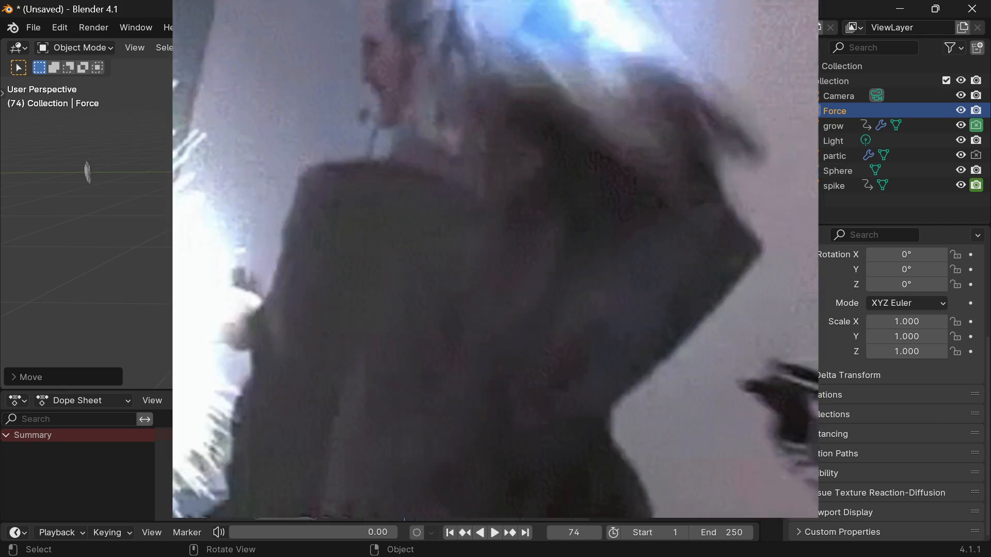
middle_drag(367, 228, 385, 240)
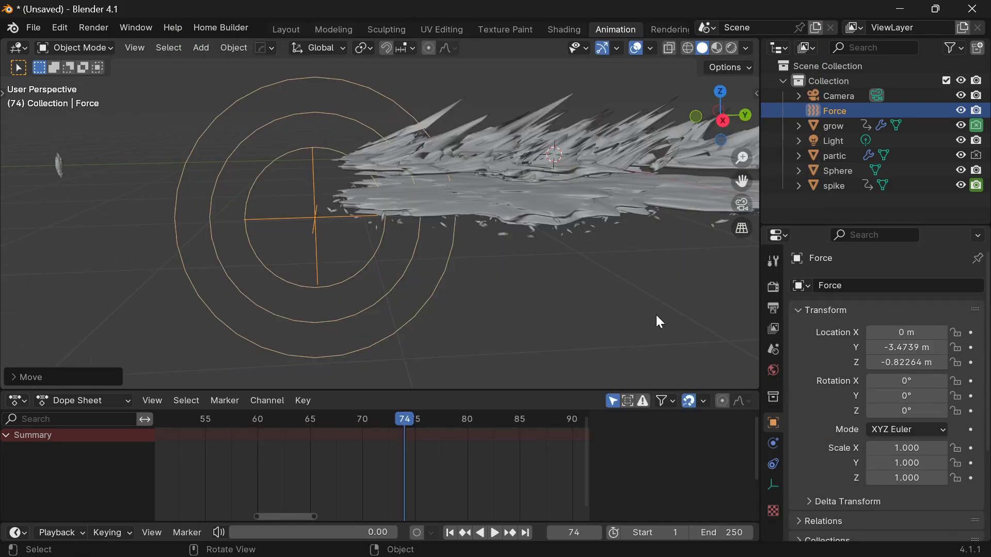
scroll(854, 349, down, 2)
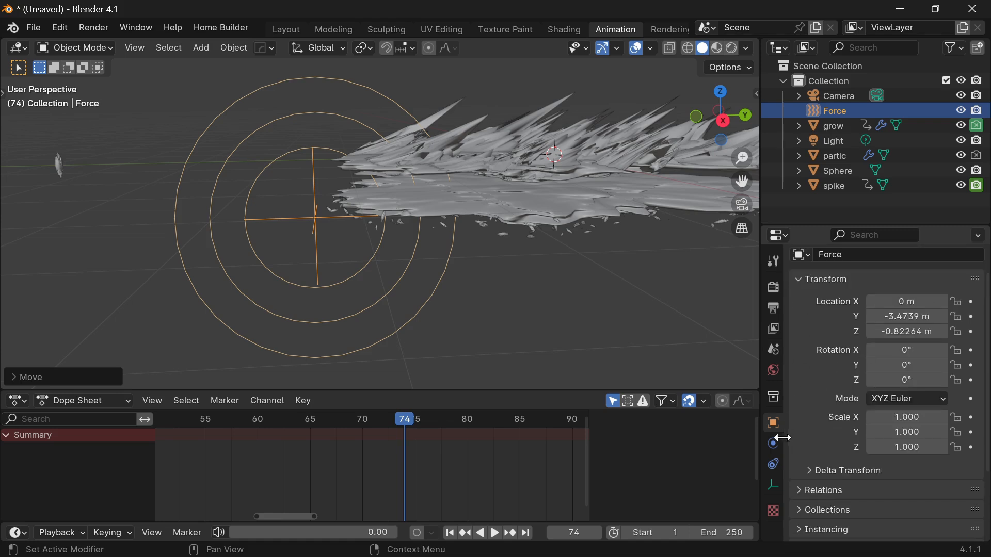
scroll(803, 423, up, 2)
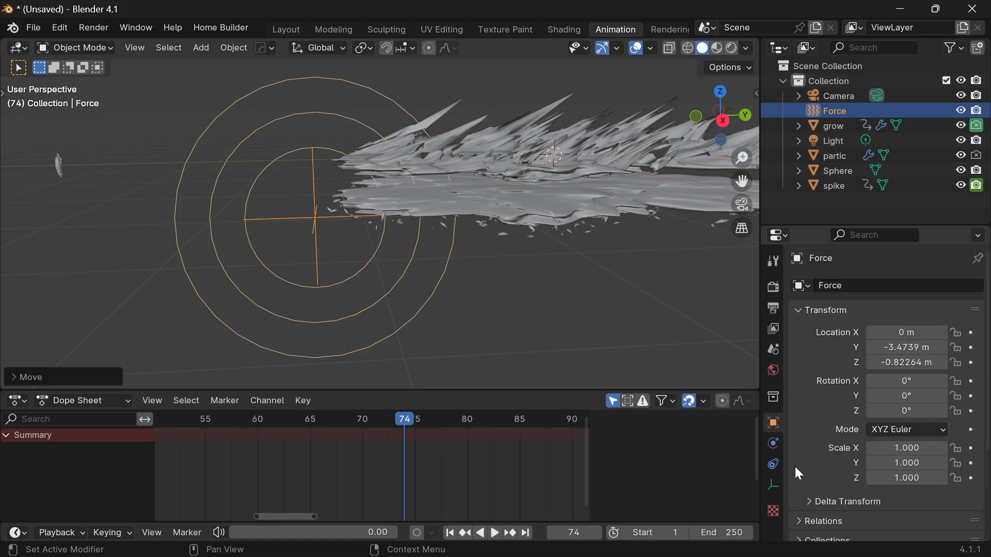
click(773, 444)
scroll(891, 366, down, 2)
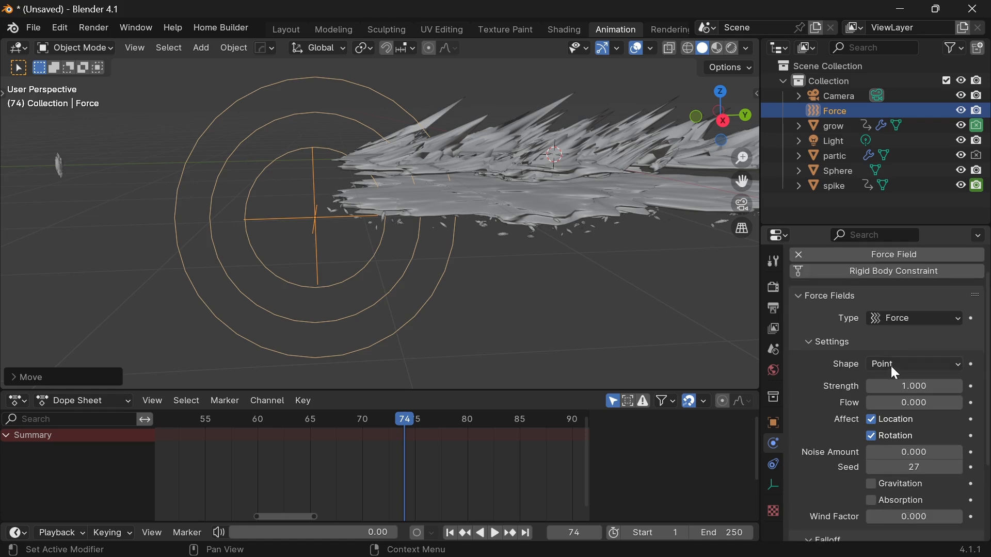
click(898, 365)
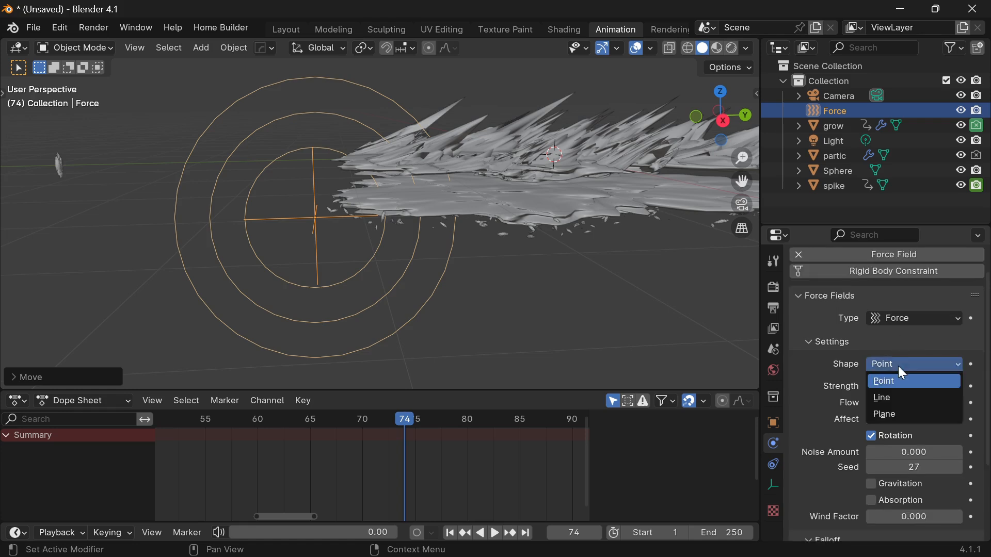
click(894, 414)
scroll(558, 296, down, 1)
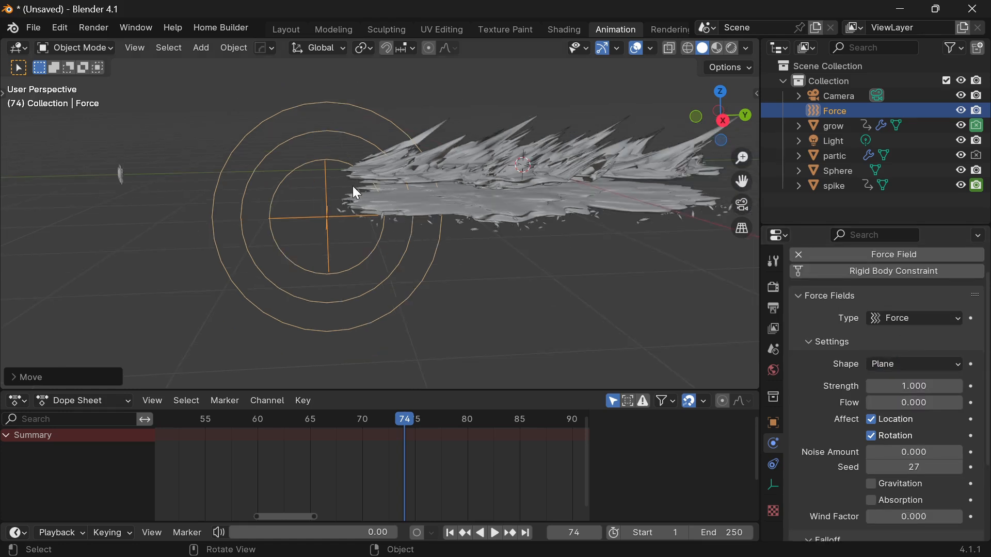
- Switch the force field's Shape to Point and back to Plane
click(908, 364)
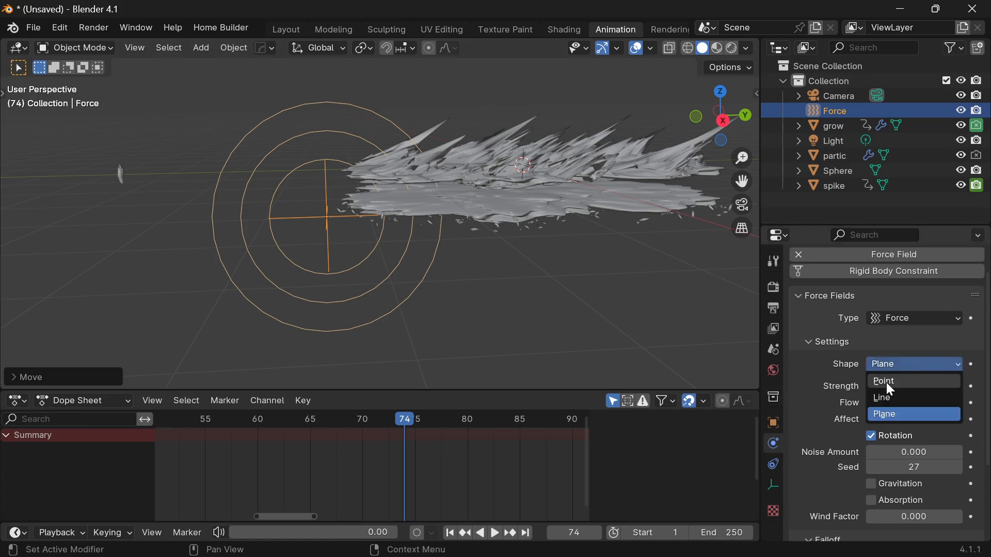
click(887, 382)
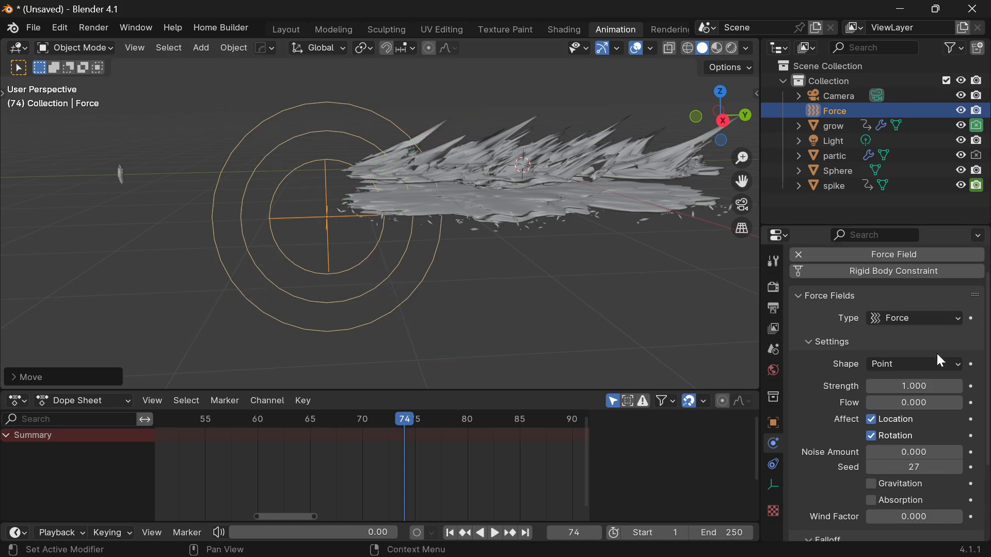
click(895, 364)
click(893, 412)
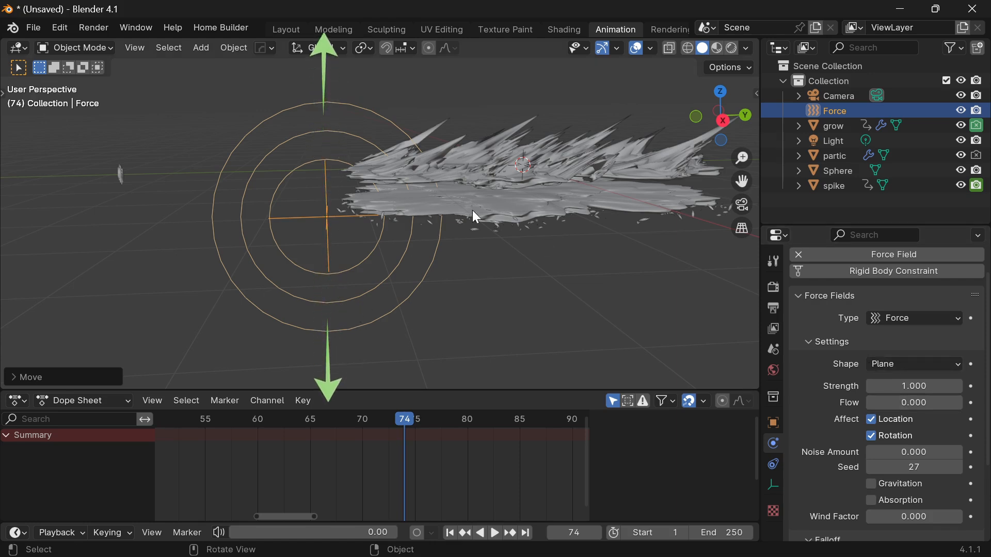
- Rotate the force field about -60° around the X axis so it is angled toward the puddle, and deselect it
key(r)
key(x)
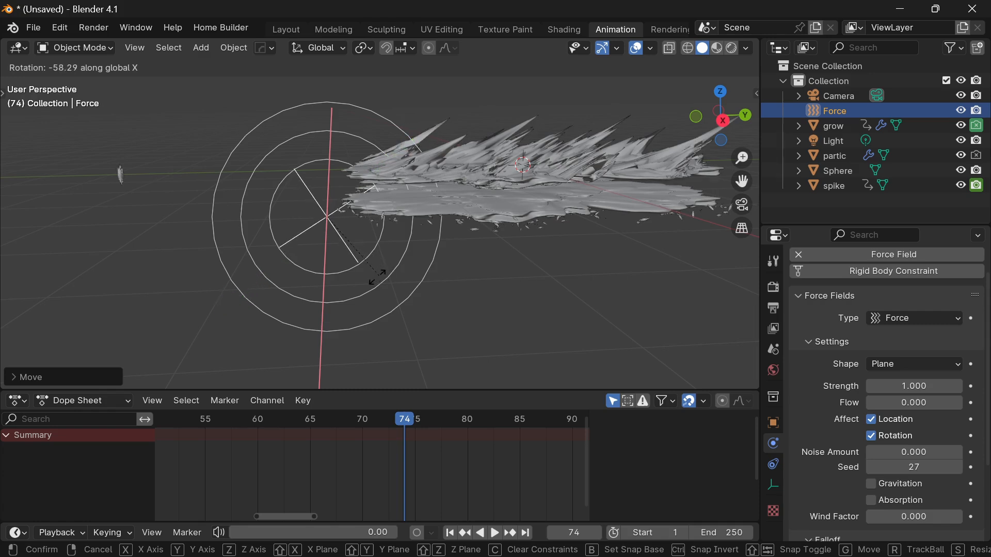
click(319, 251)
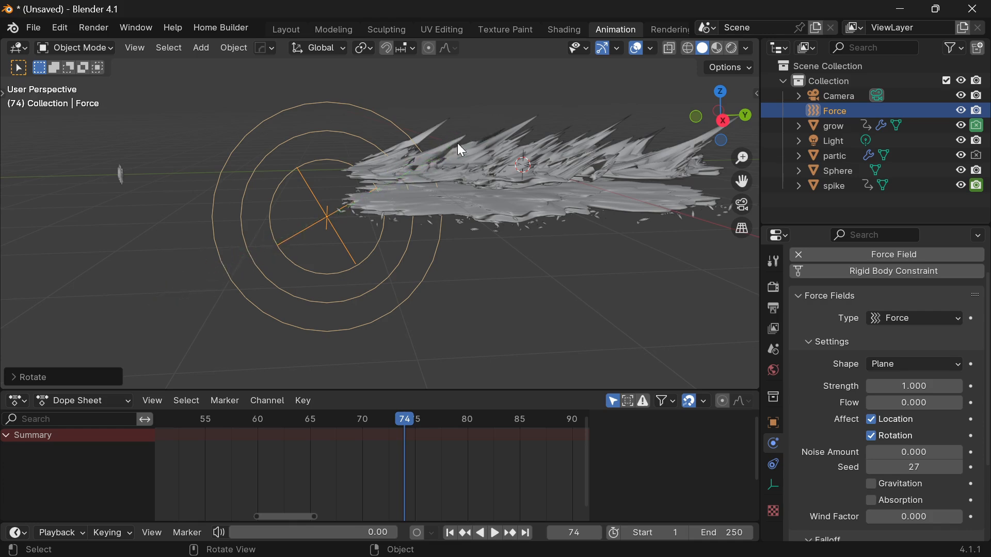
click(474, 308)
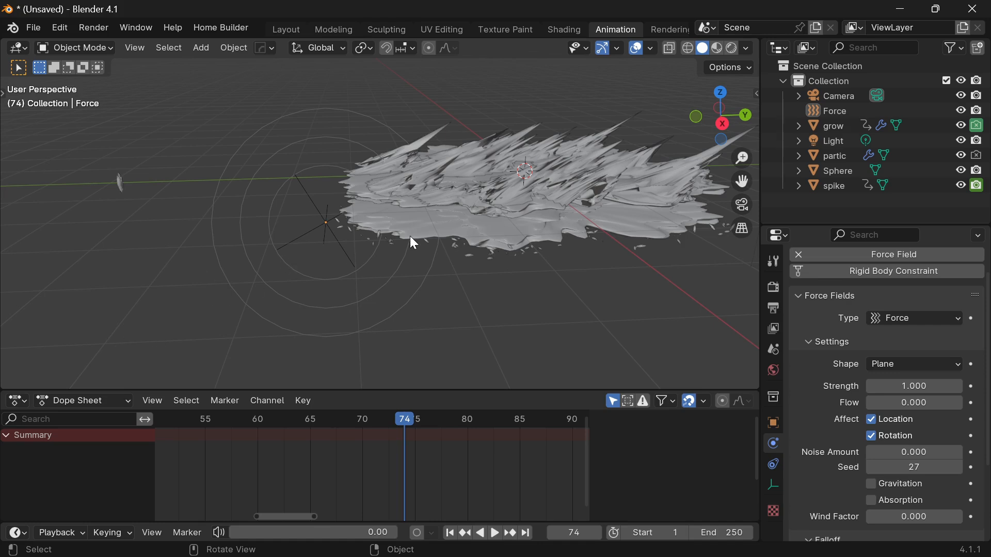
middle_drag(414, 243, 328, 215)
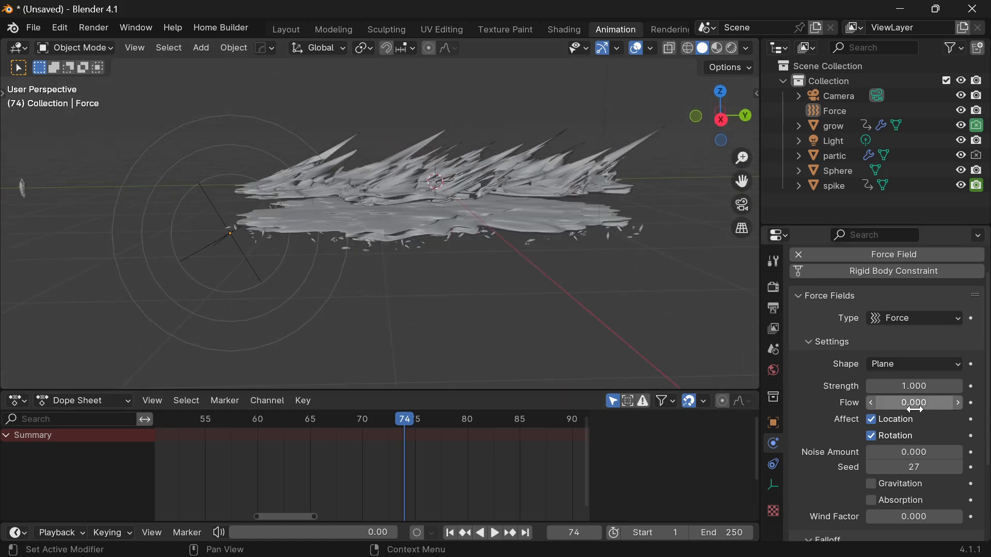
- Set the force field's Strength to 0 at frame 71 and keyframe it
click(913, 388)
drag(404, 421, 374, 423)
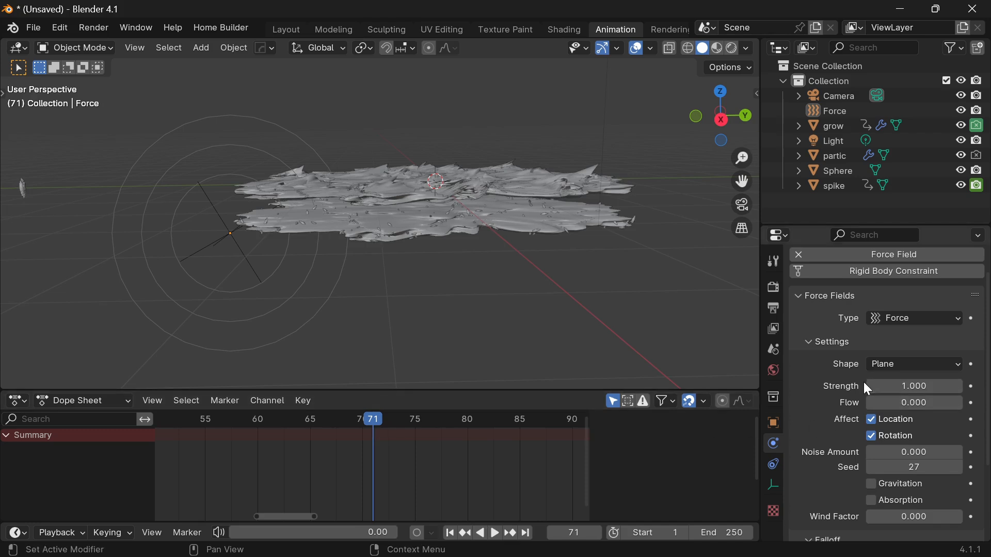
click(920, 388)
text(0)
key(Return)
click(973, 387)
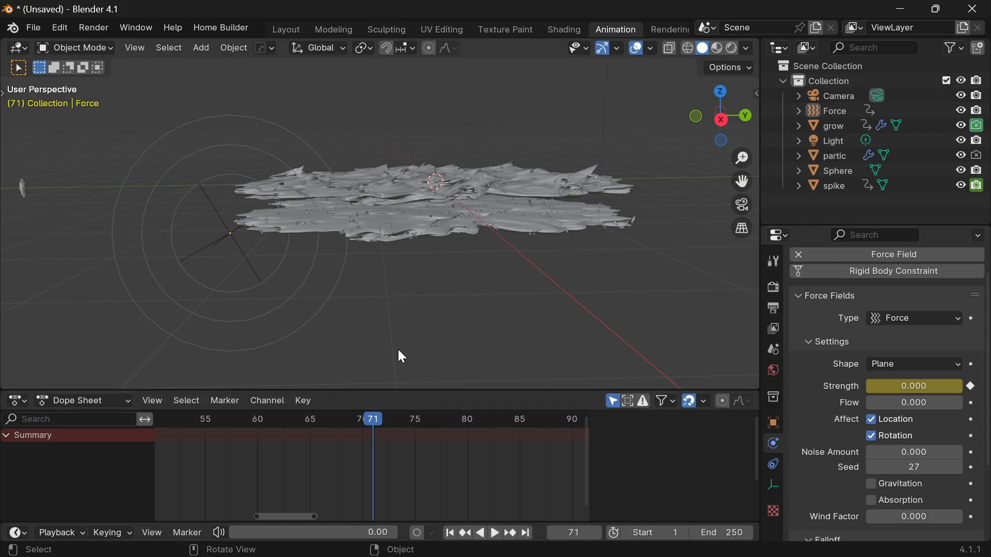
- Select the force field, raise its Strength to 9.4 at frame 72 and keyframe it
click(283, 281)
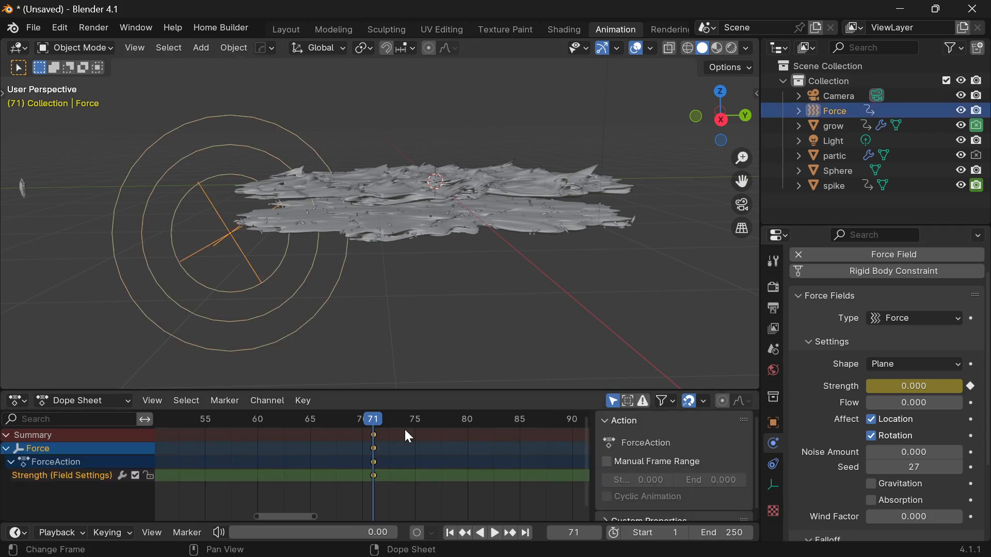
key(space)
drag(379, 419, 382, 419)
drag(912, 386, 969, 386)
click(970, 387)
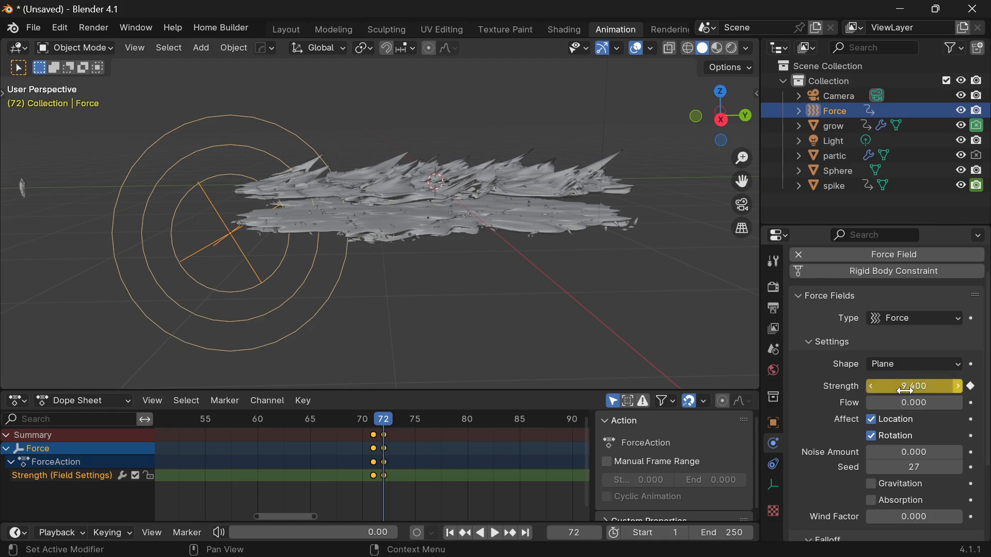
- Raise the force field's Strength to 14.5 at frame 76 and keyframe it
drag(386, 422, 422, 416)
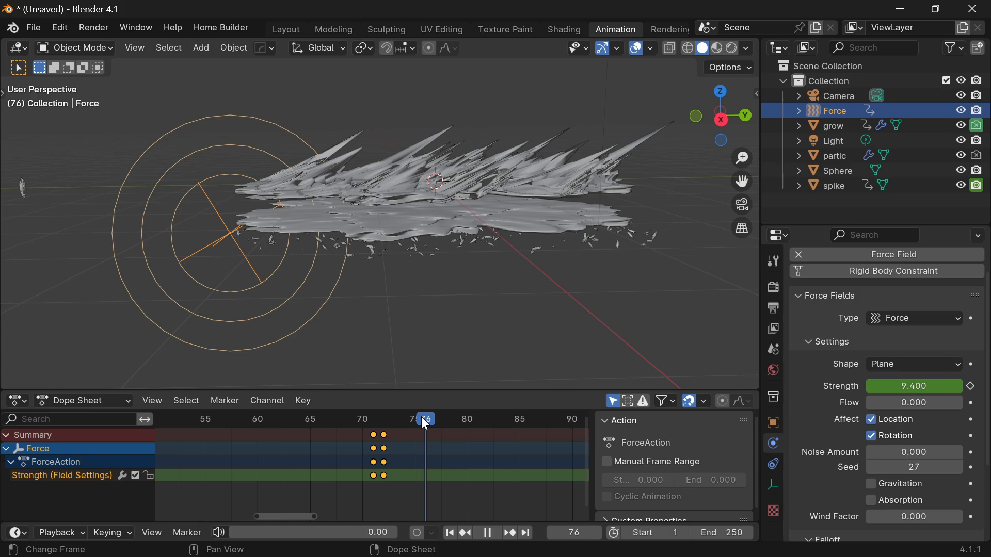
drag(874, 385, 901, 385)
click(971, 387)
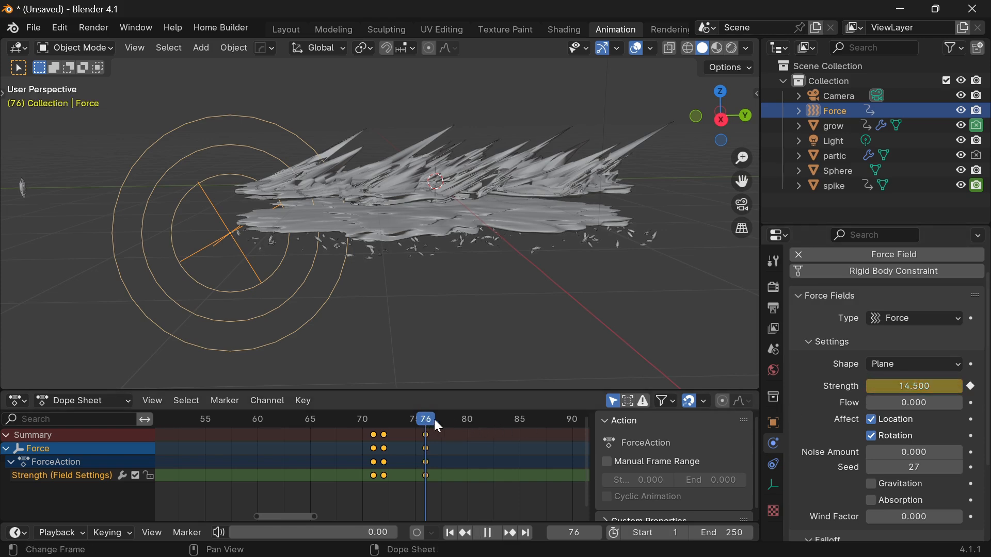
- Keyframe the force field's Strength at 0 on frame 77 and play the animation from about frame 66
click(437, 419)
click(960, 387)
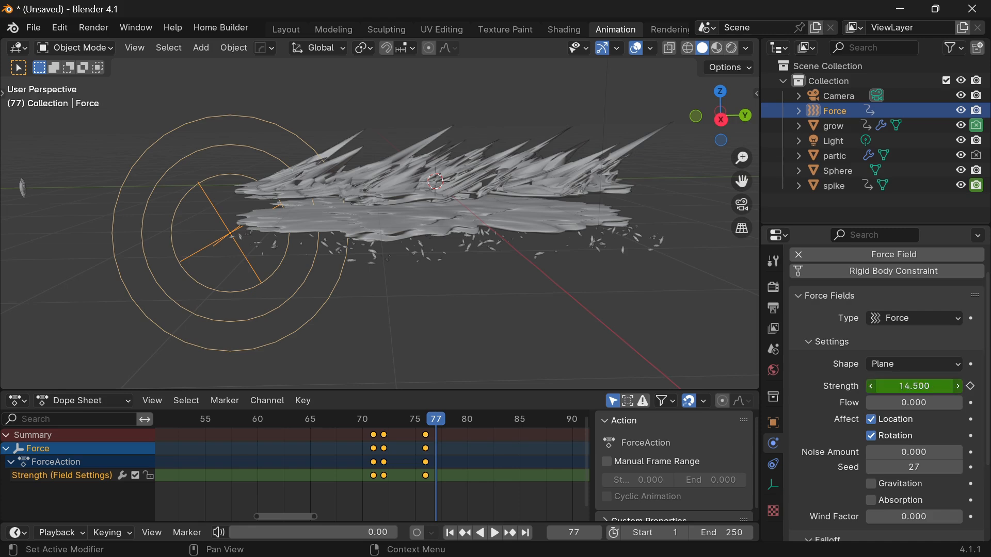
text(0)
key(Return)
click(971, 386)
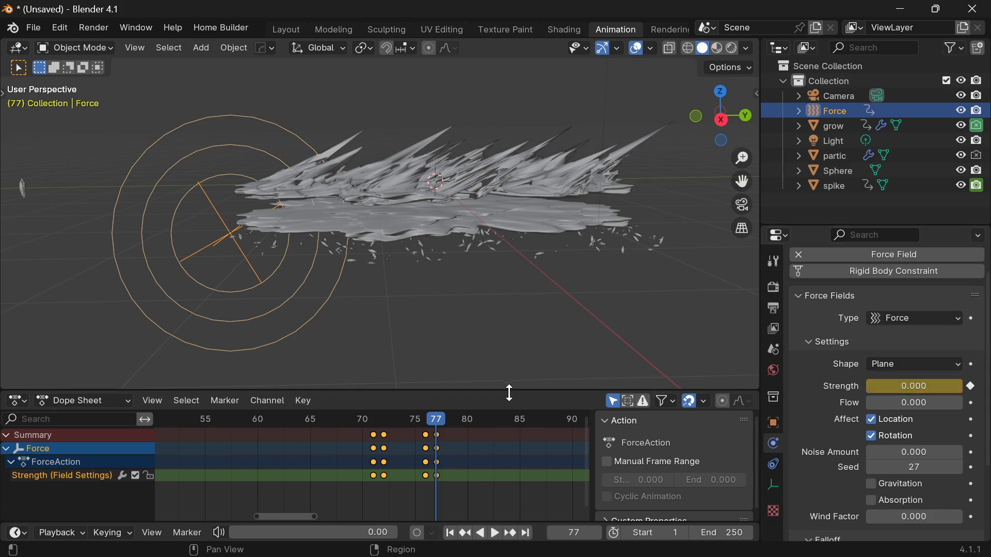
click(321, 419)
key(space)
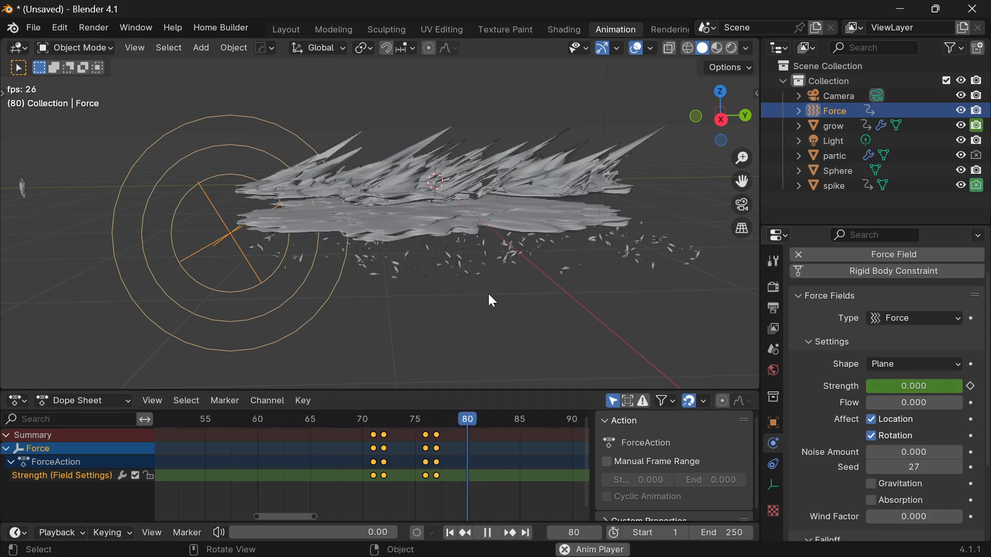
- Select the particle emitter mesh, raise its Normal emission velocity to 3.12 m/s and replay the particle burst
key(space)
click(696, 222)
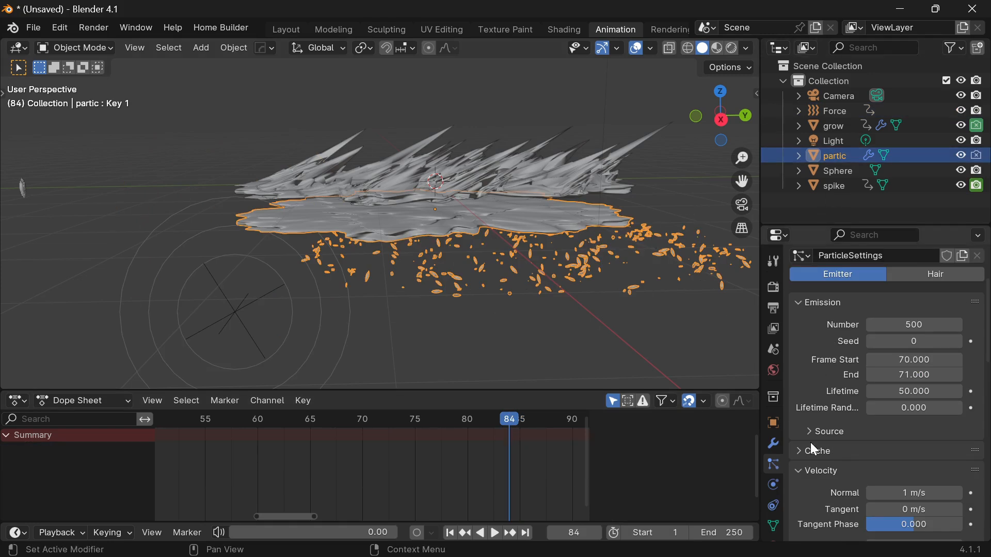
scroll(825, 444, down, 4)
scroll(917, 450, down, 2)
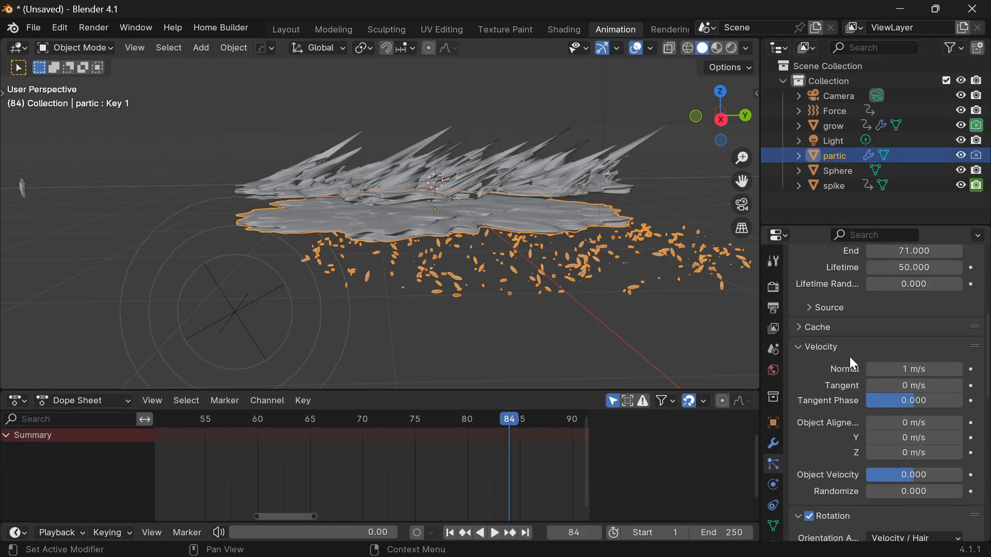
mouse_move(903, 371)
mouse_down()
mouse_move(949, 370)
mouse_move(898, 370)
mouse_move(917, 371)
mouse_up()
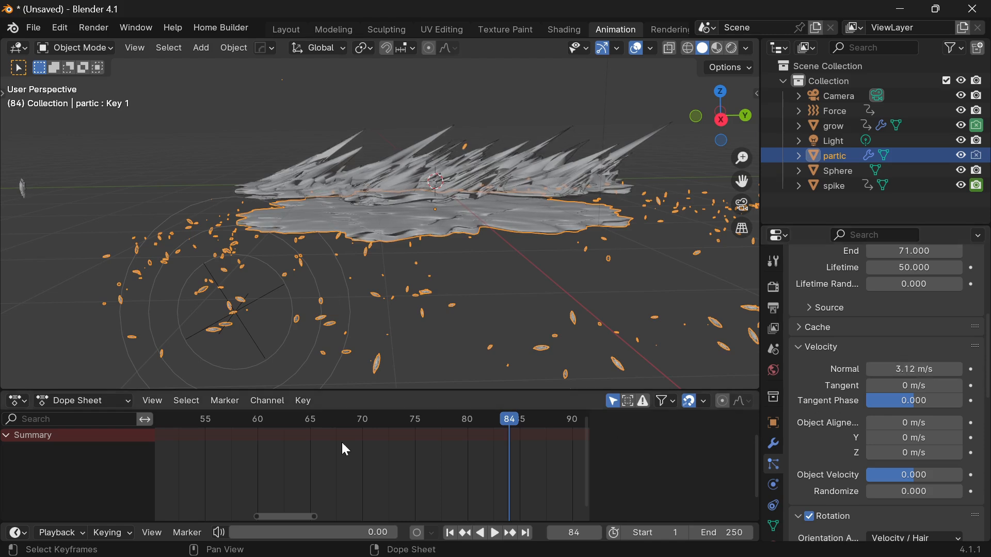
drag(467, 421, 263, 421)
key(space)
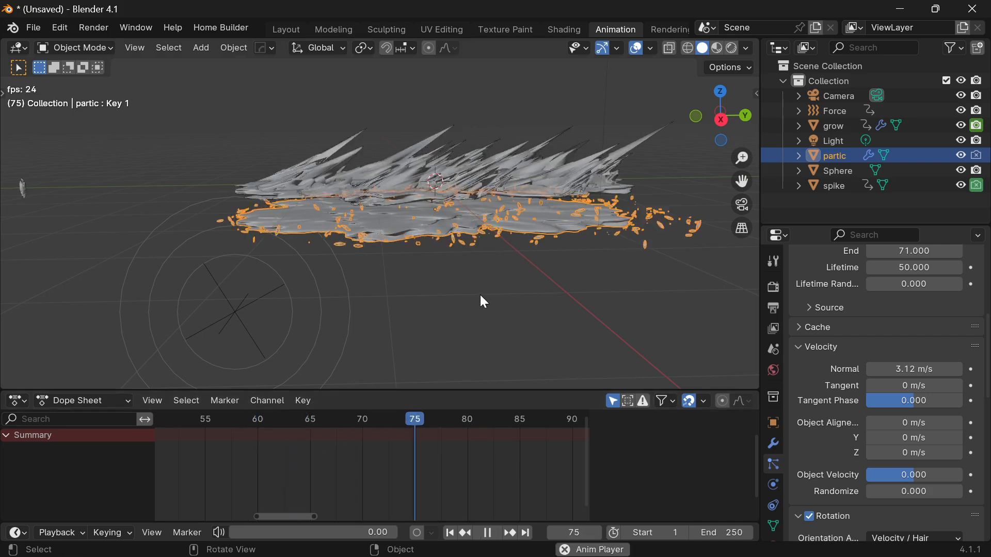
key(space)
- Select the force field, replay the particle burst and set the field's Noise Amount to 10
click(317, 305)
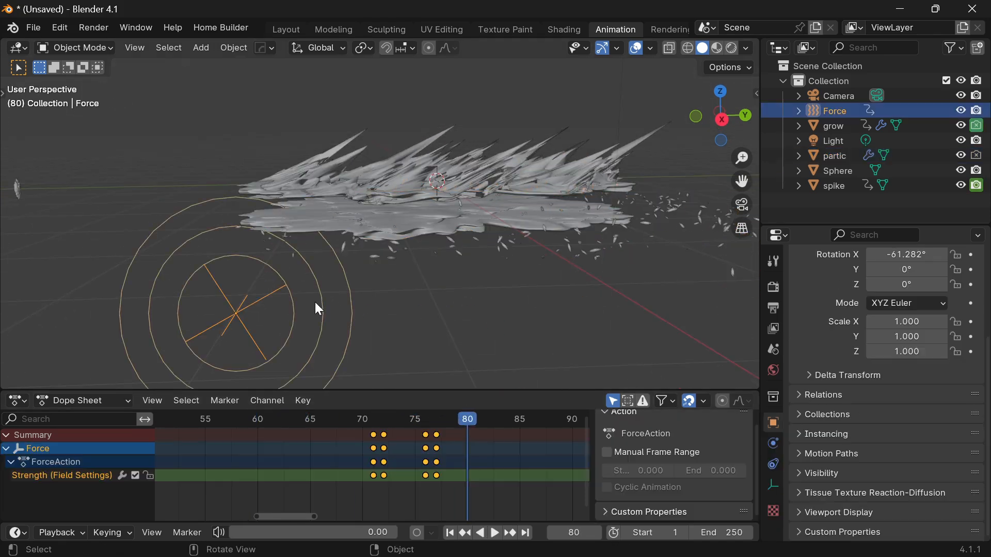
middle_drag(419, 314, 422, 305)
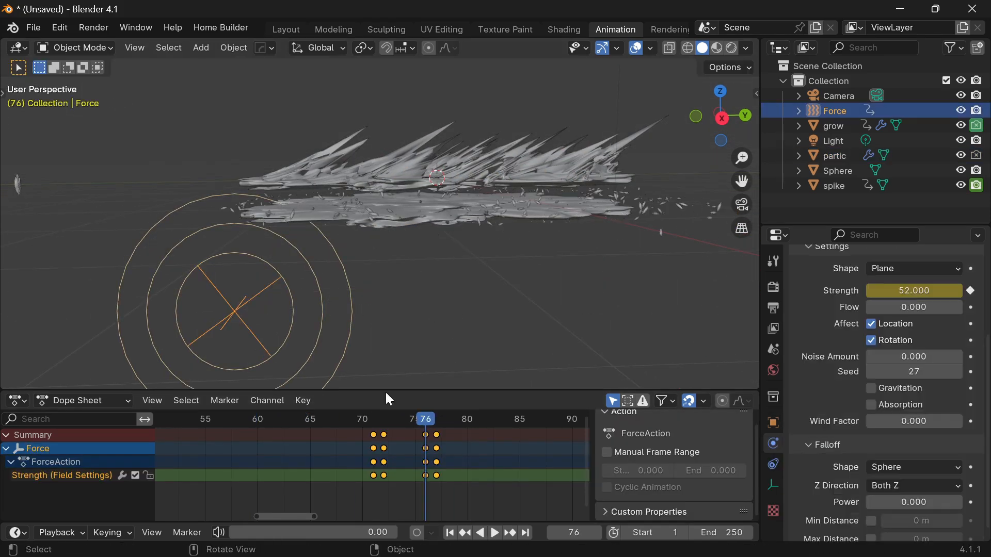
drag(423, 418, 317, 433)
key(space)
key(space)
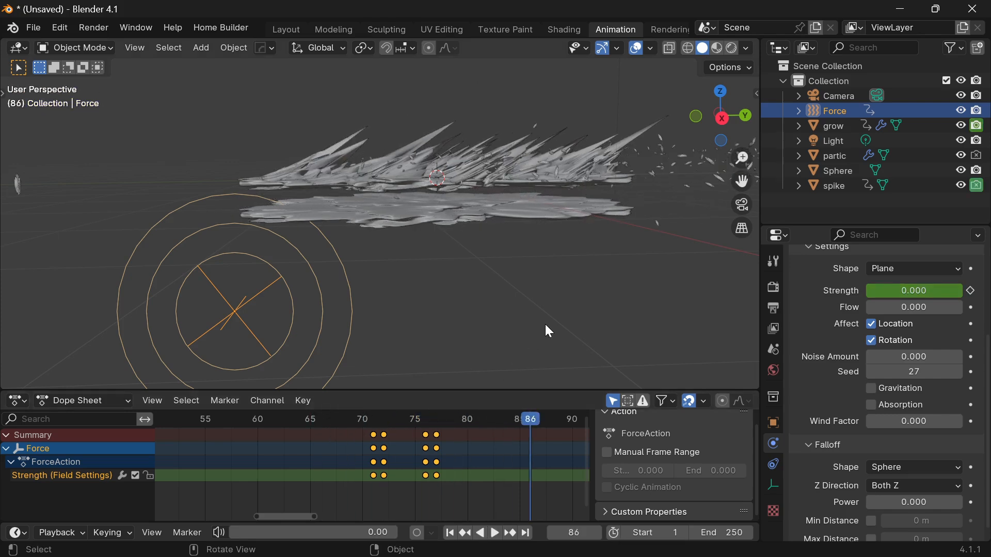
drag(478, 439, 385, 435)
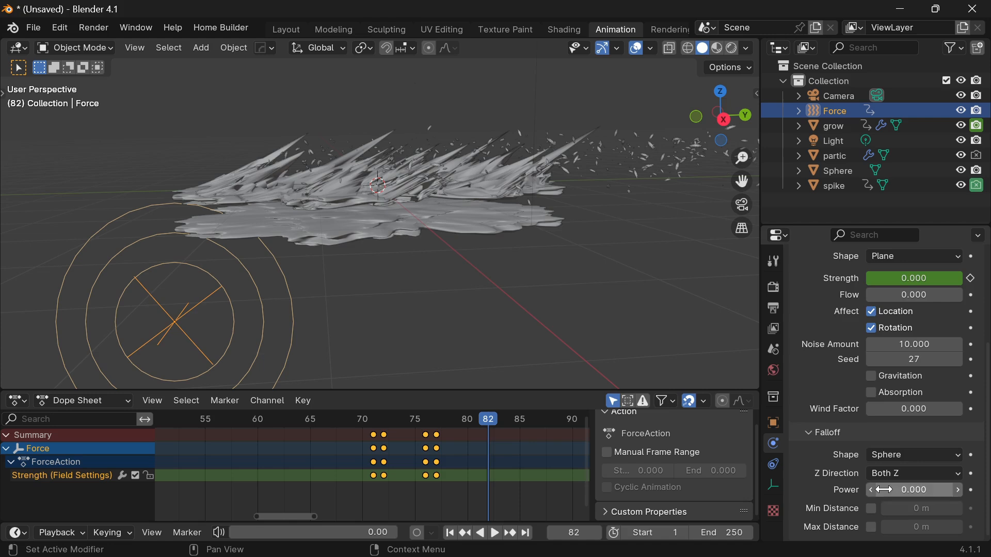
- Set the force field's Flow to 2.8
scroll(899, 343, up, 2)
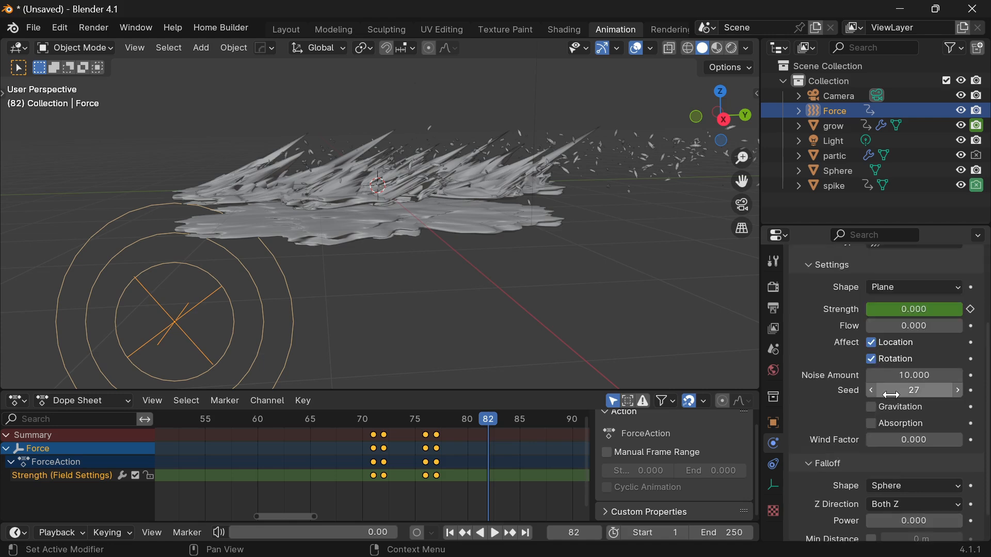
mouse_move(913, 326)
mouse_down()
mouse_move(945, 325)
mouse_move(916, 324)
mouse_up()
key(ctrl+z)
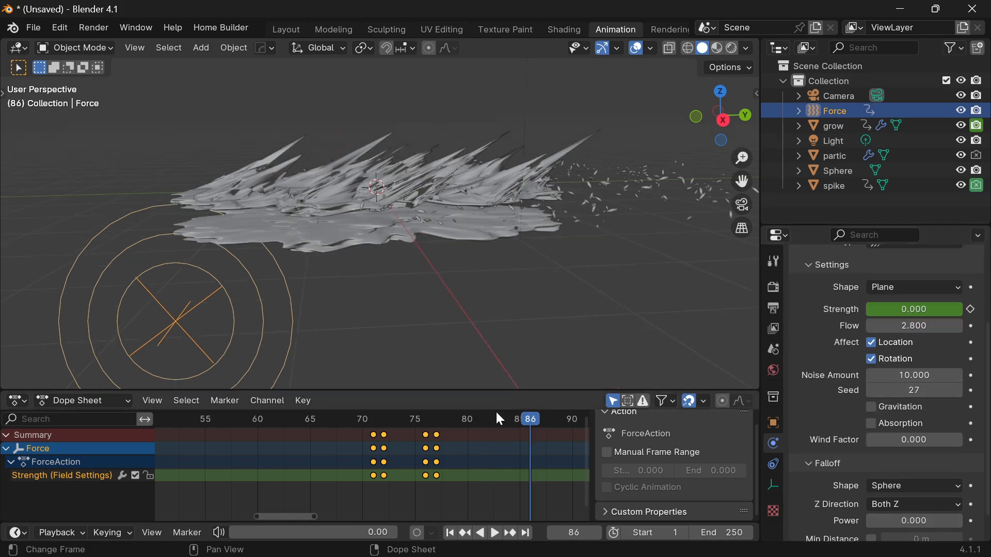
- Raise the force field's Strength to 51.5 at frame 72, replace its keyframe there and preview the animation
drag(467, 421, 386, 429)
key(space)
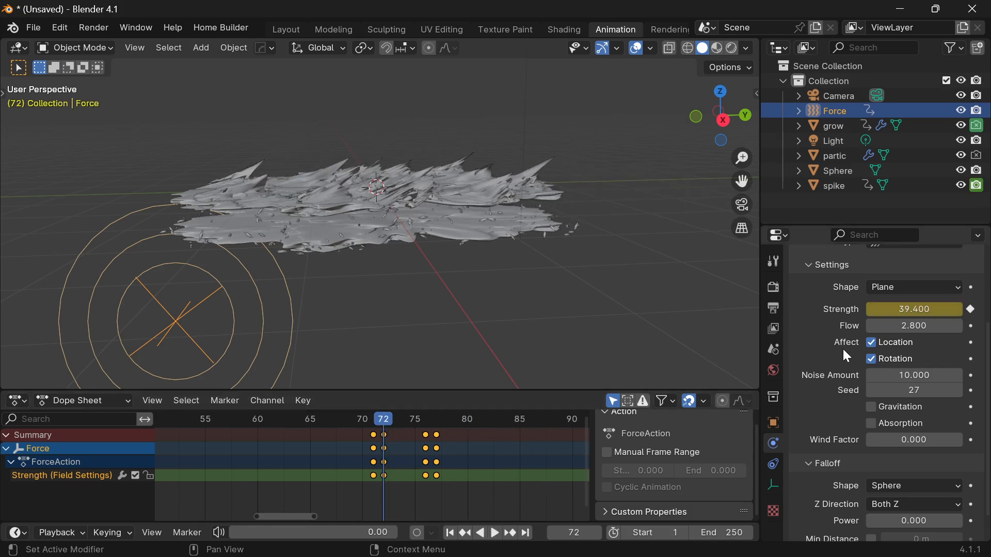
drag(913, 309, 961, 317)
click(972, 309)
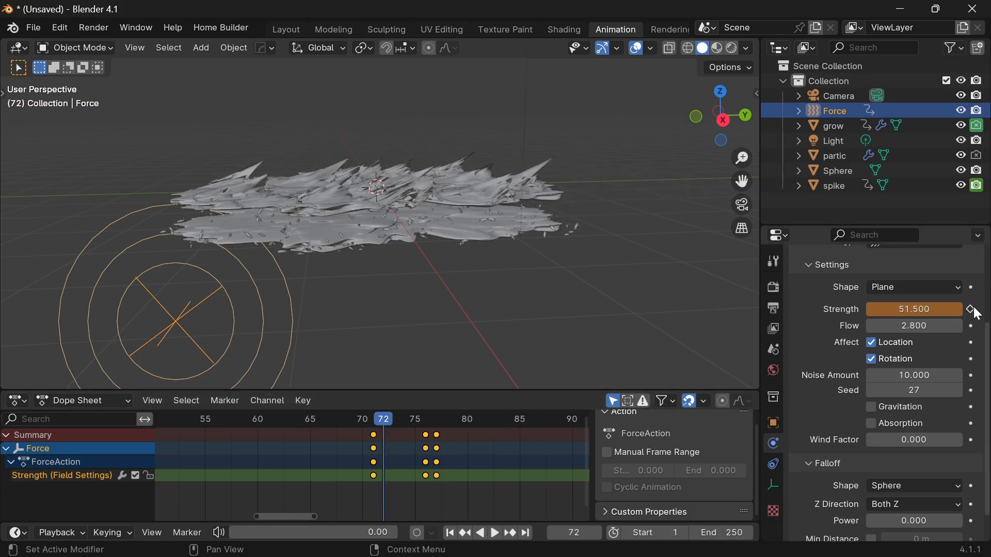
click(972, 310)
key(space)
key(space)
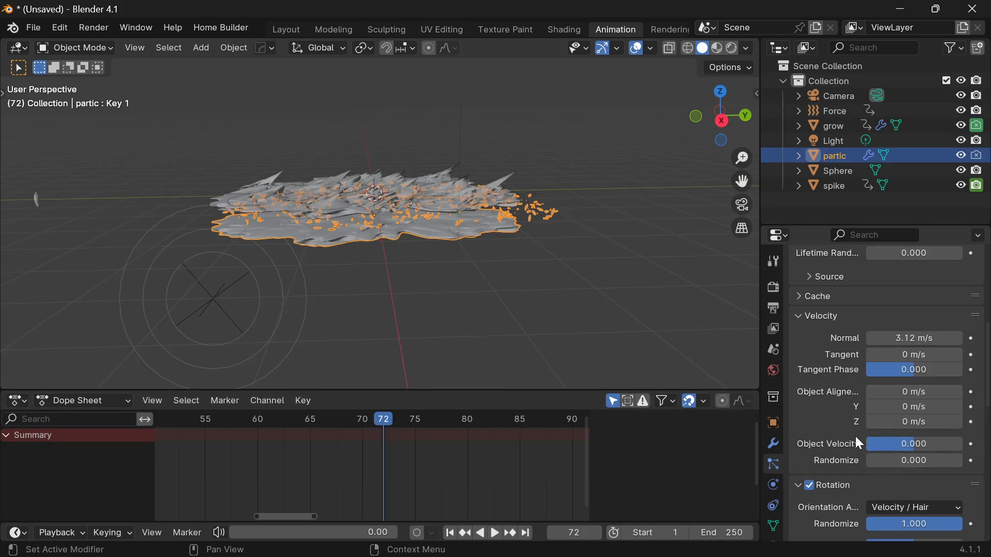
- Raise the particle emitter's velocity Randomize value and play the animation
right_click(856, 443)
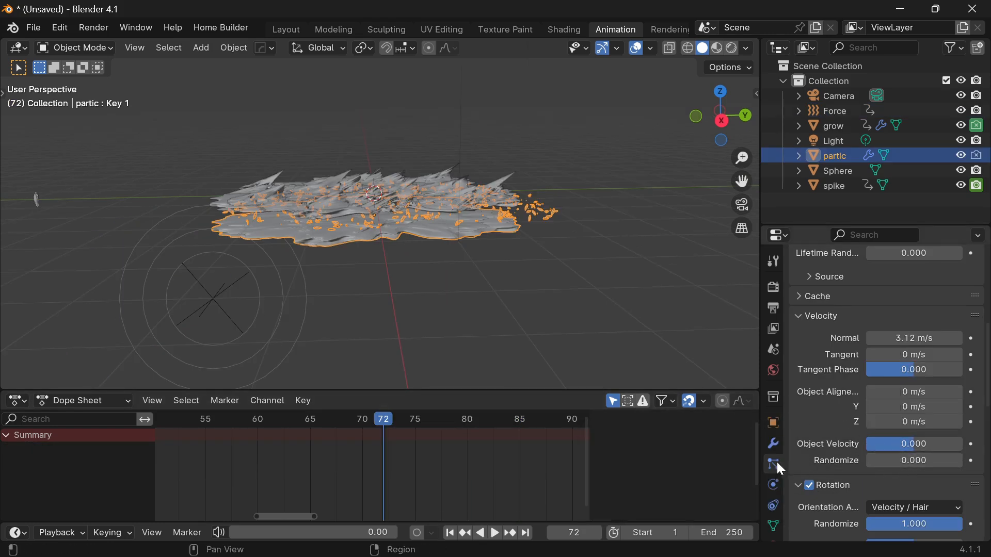
drag(892, 460, 913, 461)
key(space)
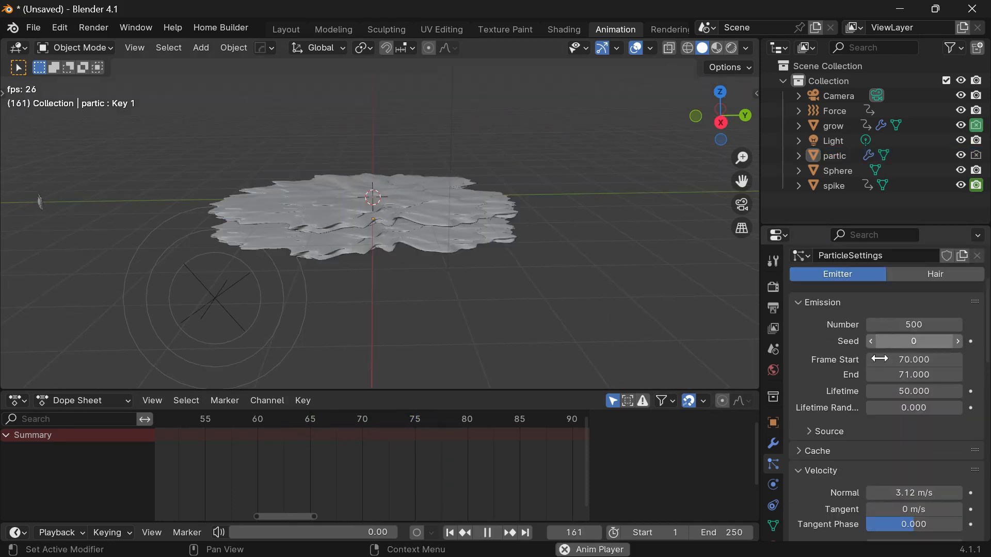
- Set the emitter's Lifetime Randomness to 1 and replay the animation from the first frame
drag(902, 409, 960, 409)
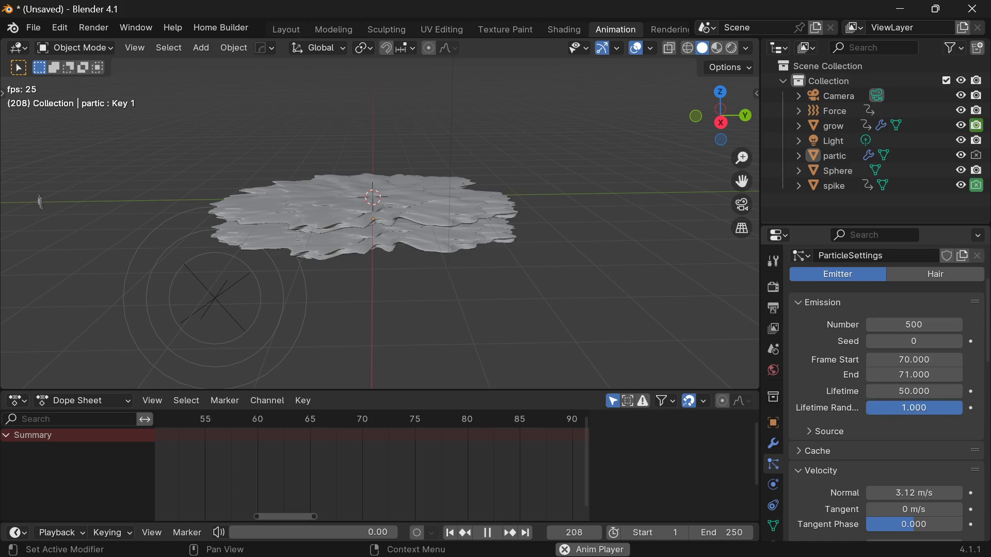
click(450, 533)
key(space)
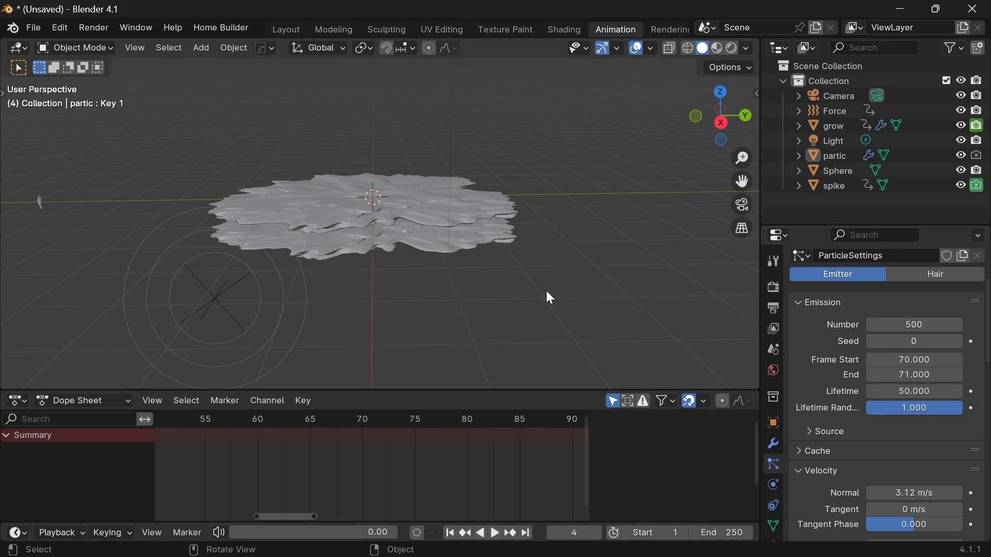
key(space)
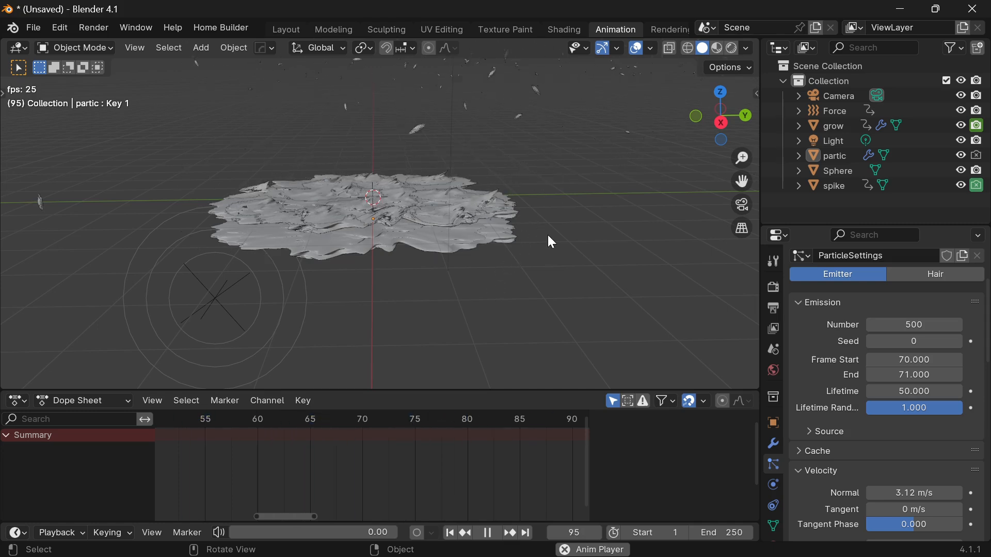
- Replay the animation up to frame 78 and examine how the particles fly away from the spikes
scroll(548, 236, down, 1)
mouse_move(525, 264)
middle_down()
mouse_move(538, 283)
mouse_move(538, 251)
middle_up()
key(space)
click(487, 248)
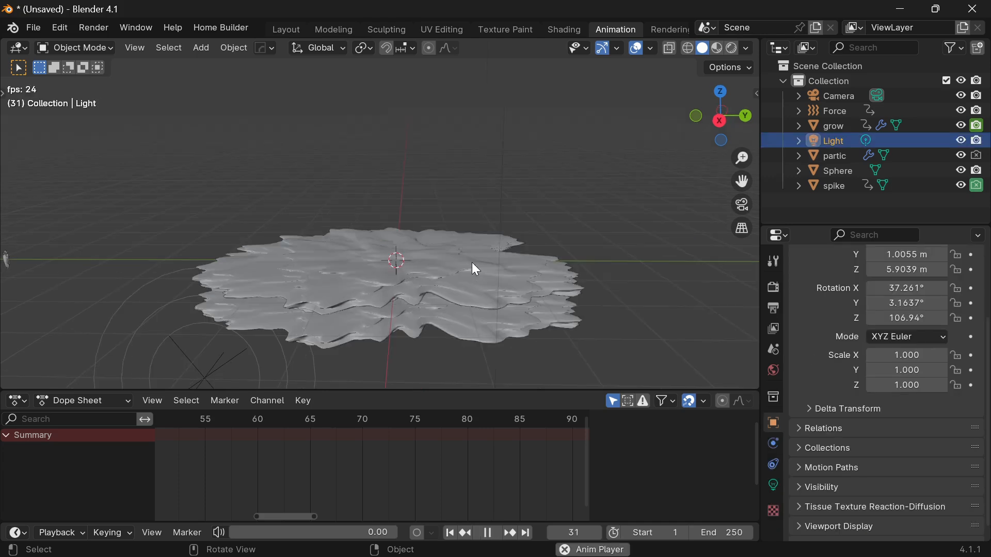
middle_drag(466, 304, 466, 297)
key(space)
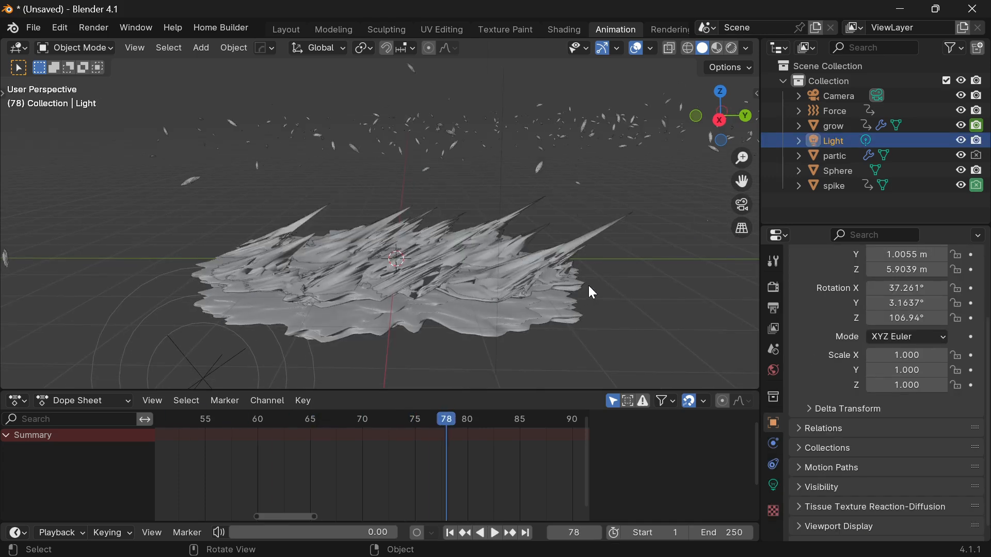
middle_drag(599, 232, 566, 244)
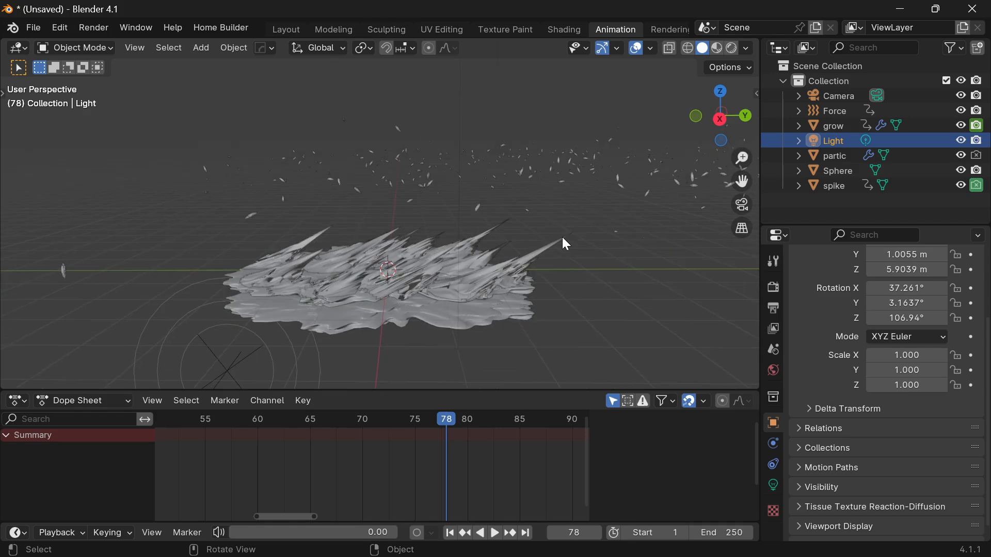
- Move the force field up along global Z to -1.875 m and rotate it about X to -57.688°
click(273, 359)
key(g)
key(z)
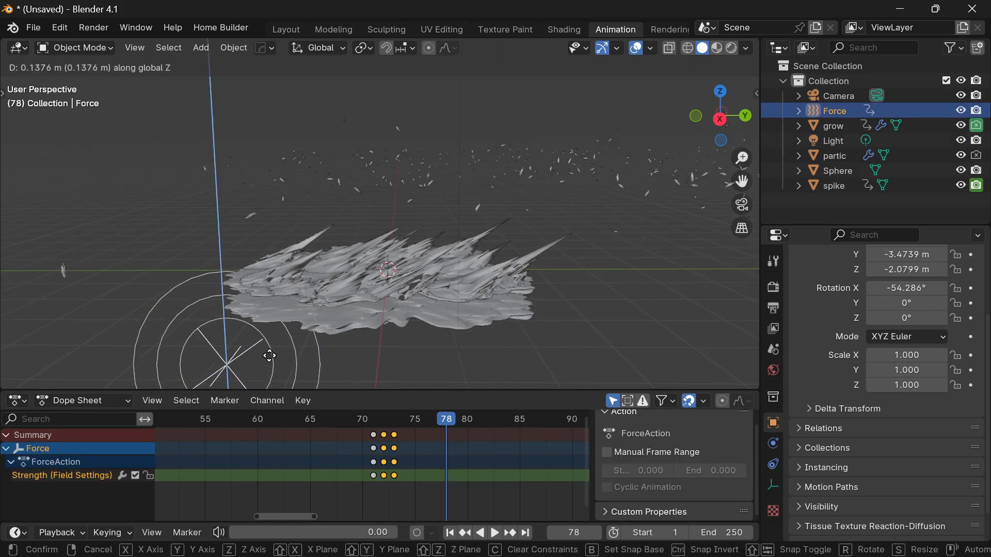
click(270, 356)
key(r)
key(x)
click(450, 313)
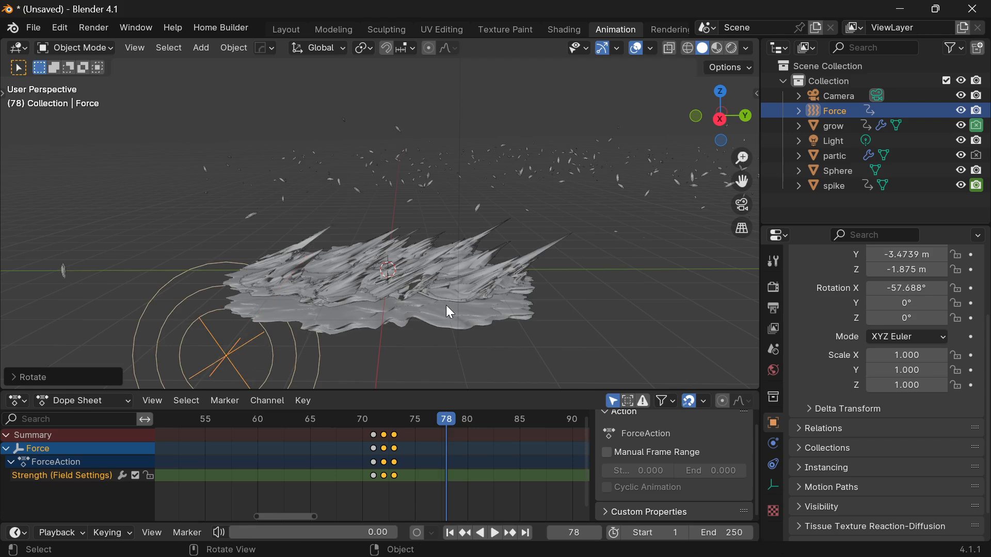
- Select the spike mesh, show the viewport in rendered shading and enable Bloom in the render settings
click(551, 251)
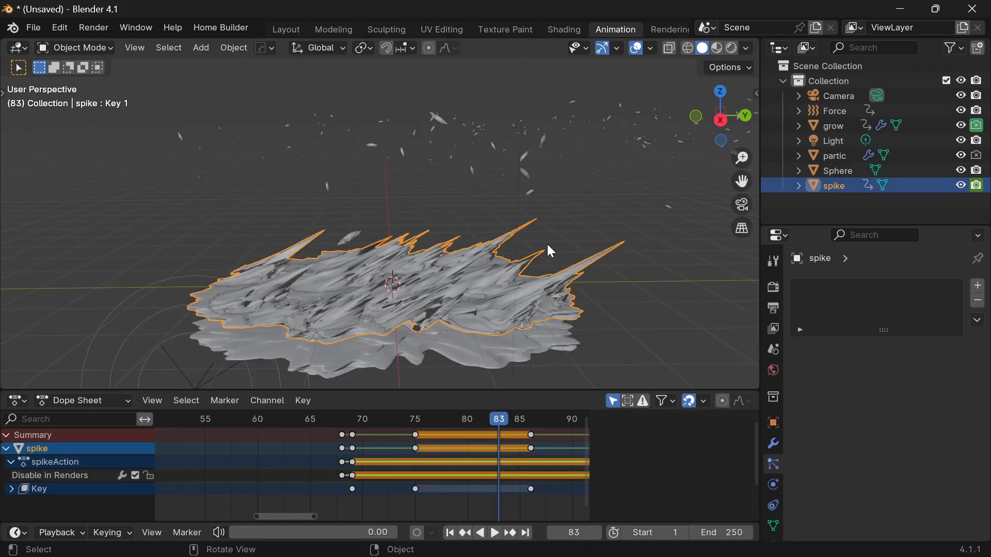
click(732, 48)
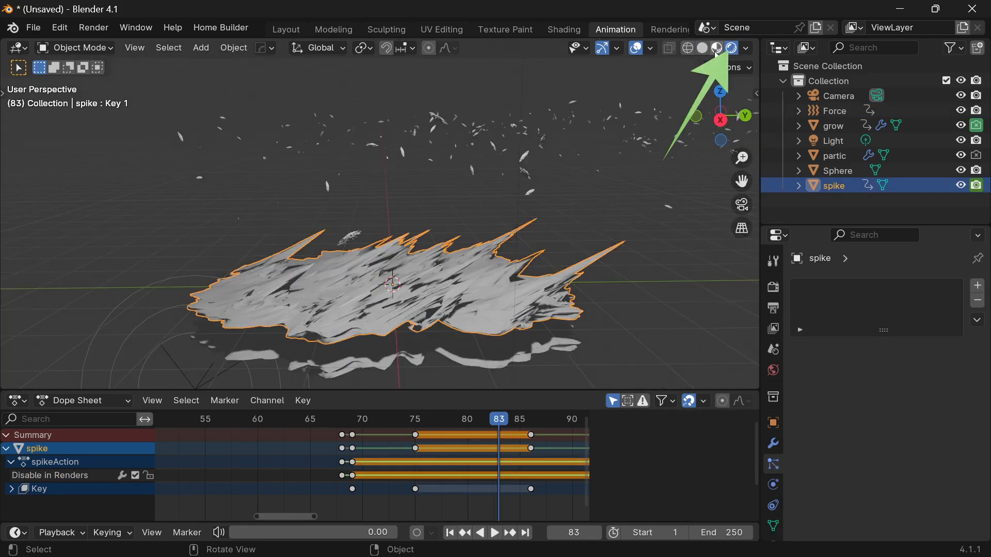
click(773, 287)
scroll(858, 394, down, 3)
middle_drag(634, 305, 596, 261)
scroll(612, 296, down, 1)
middle_drag(601, 262, 635, 317)
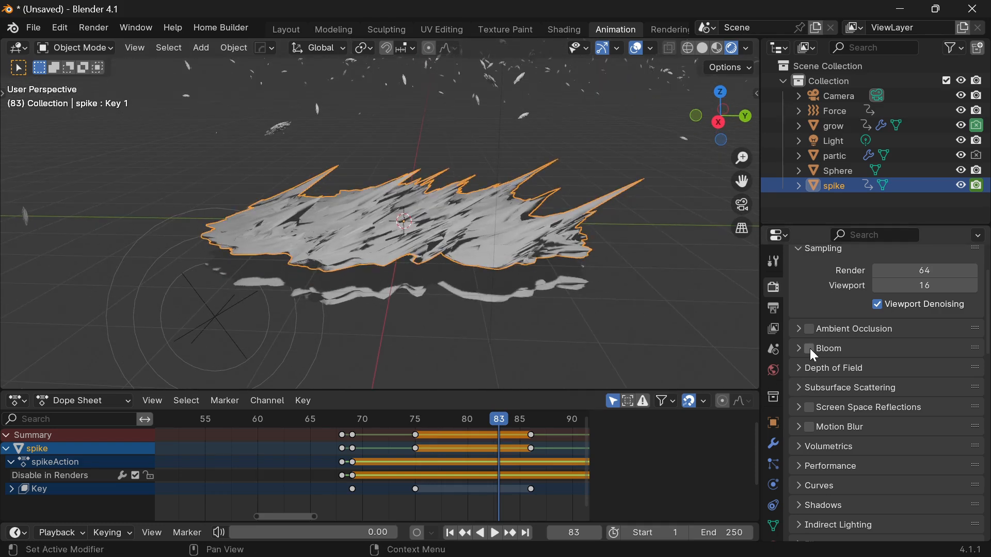
- Open the world's shader nodes in the Shading workspace and delete the Background node
click(564, 29)
click(66, 335)
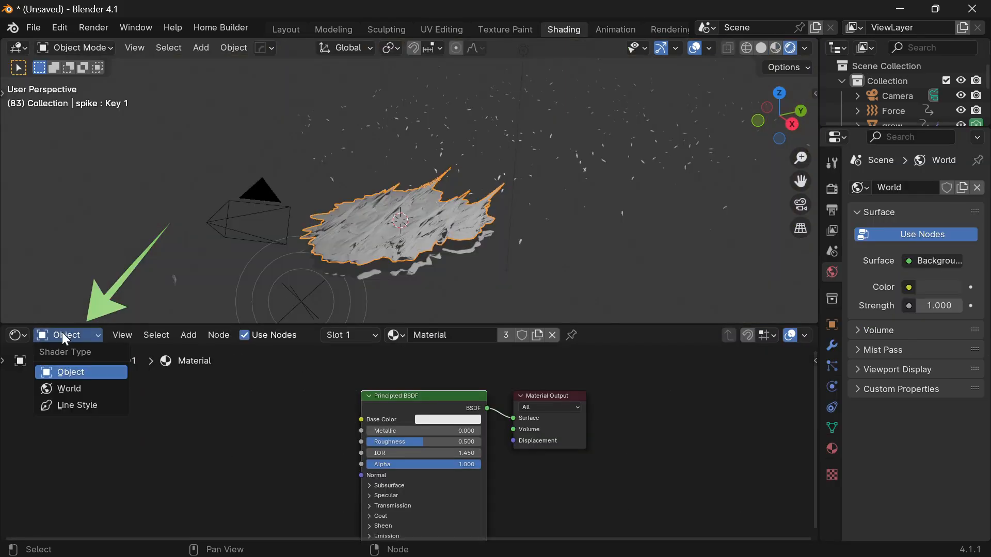
click(83, 390)
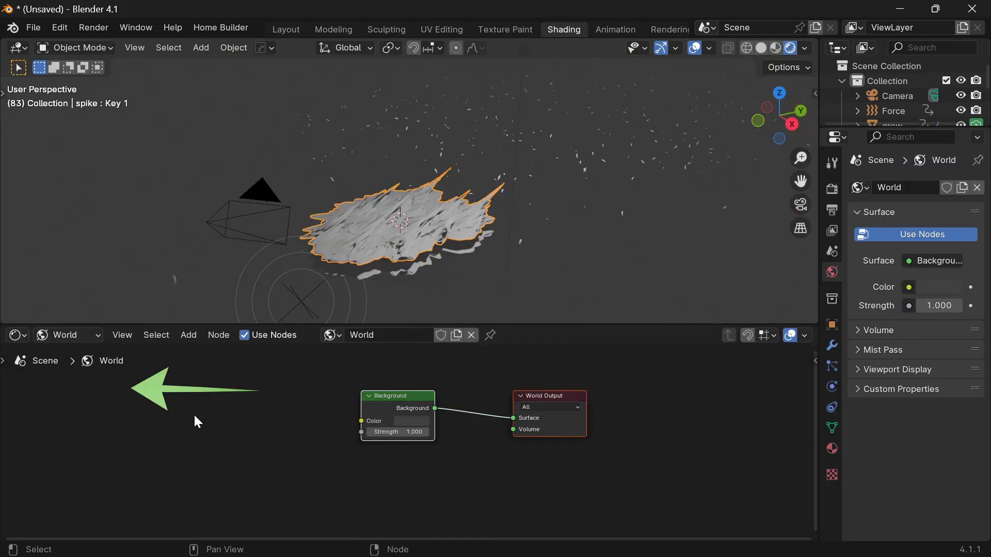
click(405, 395)
key(x)
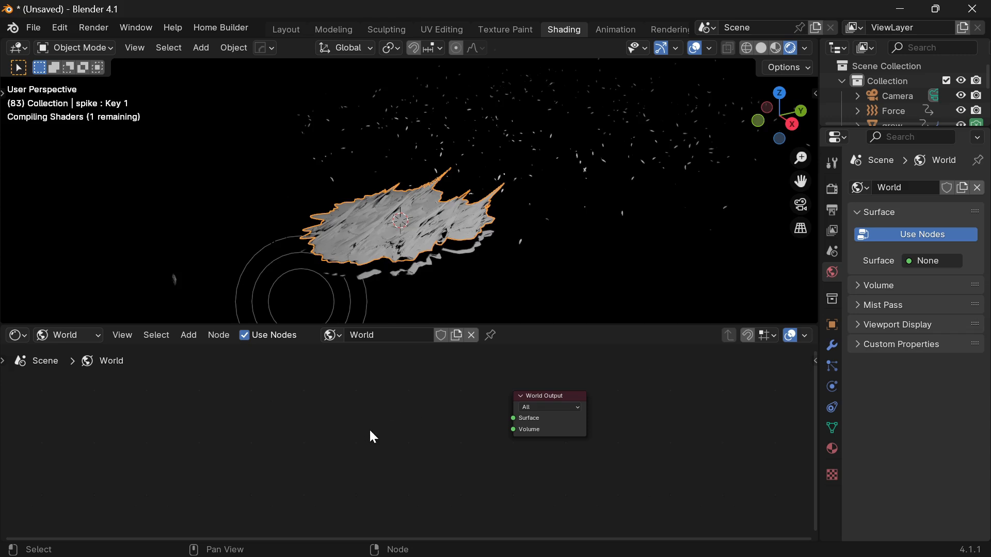
- Connect a new Environment Texture to the World Output's Surface and load the Poly Haven HDRI hilly_terrain_01_4k.exr into it
key(shift+a)
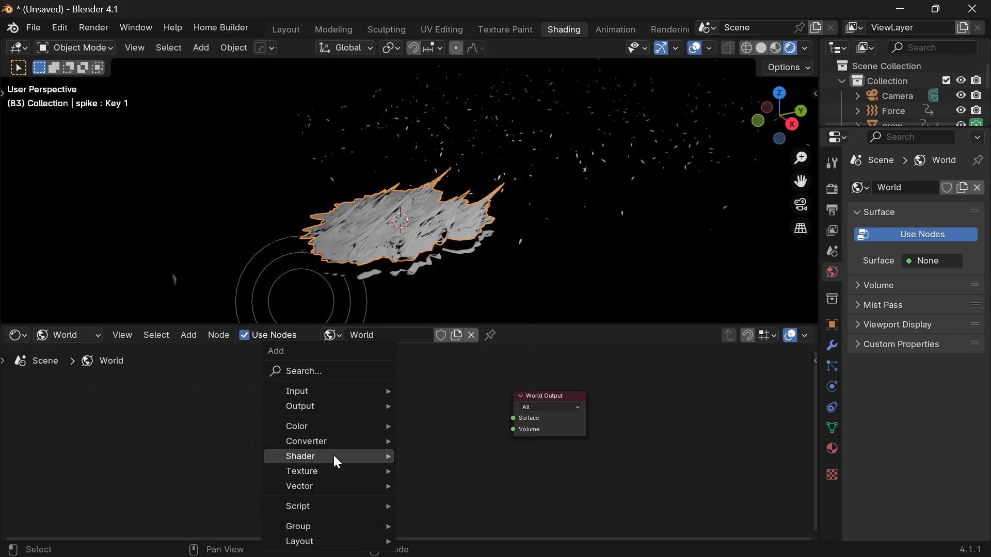
mouse_move(365, 451)
mouse_move(354, 472)
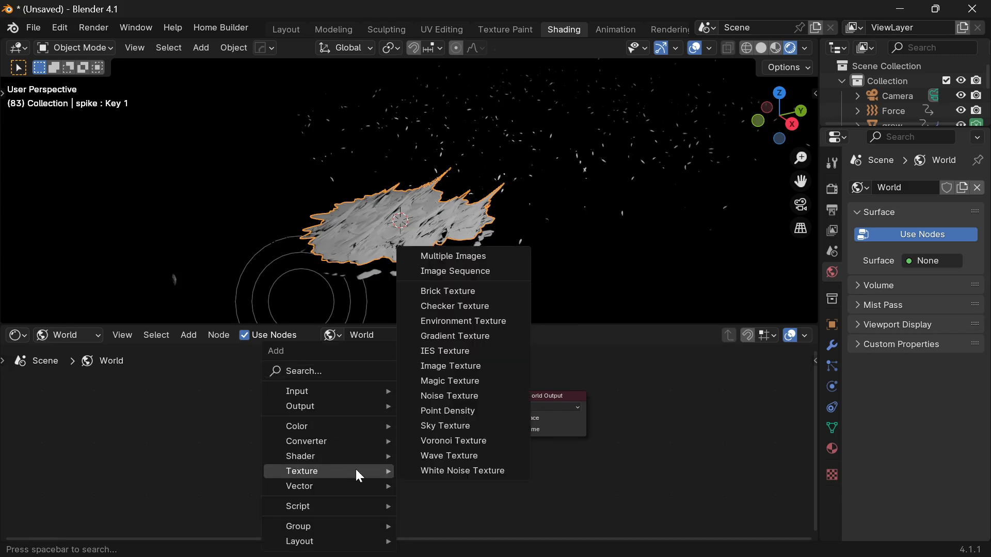
click(500, 318)
click(378, 403)
drag(433, 398, 513, 418)
key(alt+Tab)
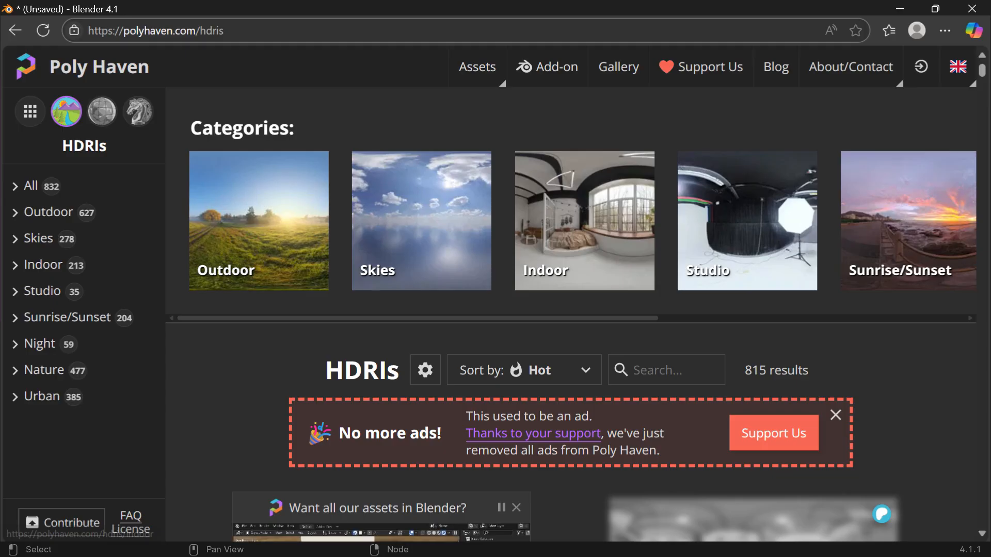
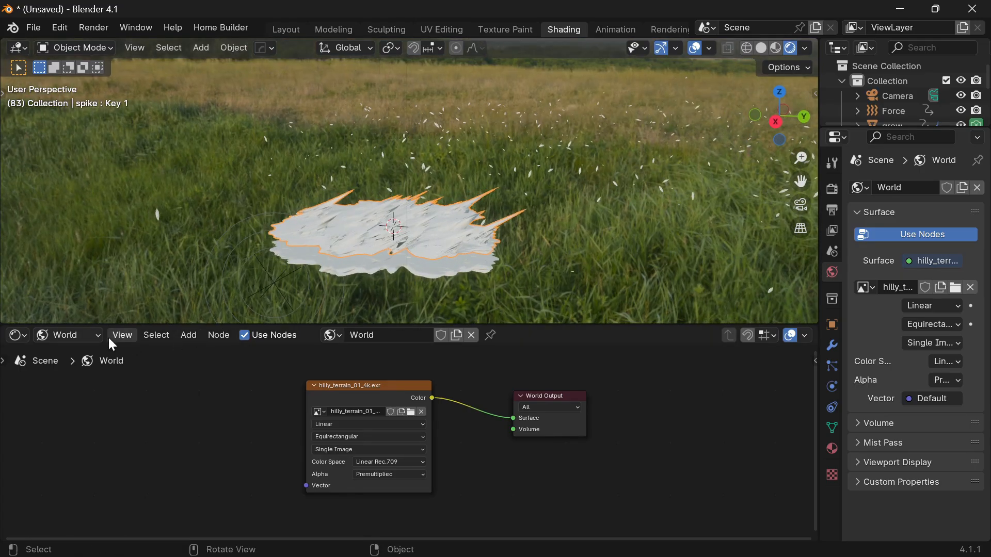
- Switch the shader editor from World to the spike mesh's object material and enable Transparent film in the render settings
click(93, 335)
click(83, 370)
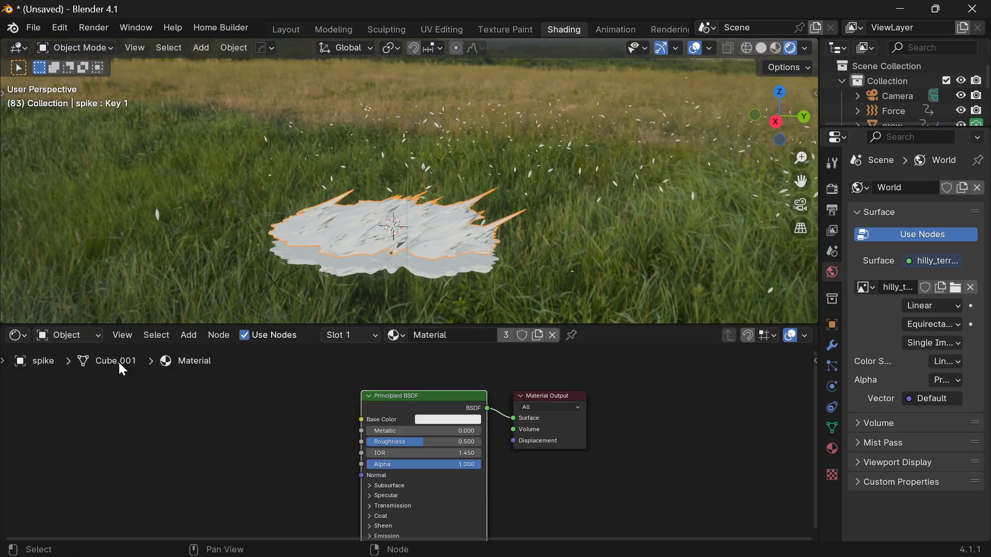
click(833, 211)
click(832, 189)
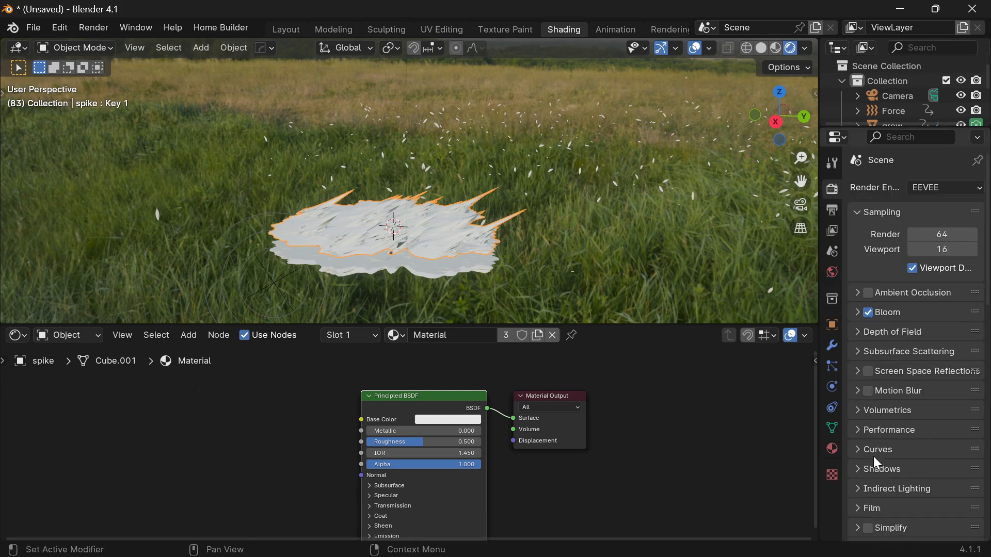
click(861, 511)
scroll(873, 498, down, 5)
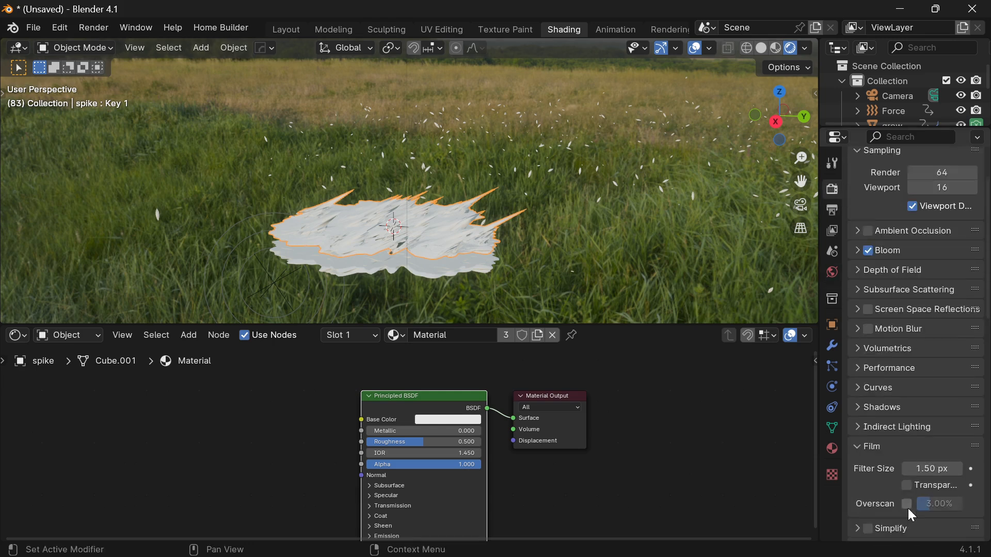
click(907, 455)
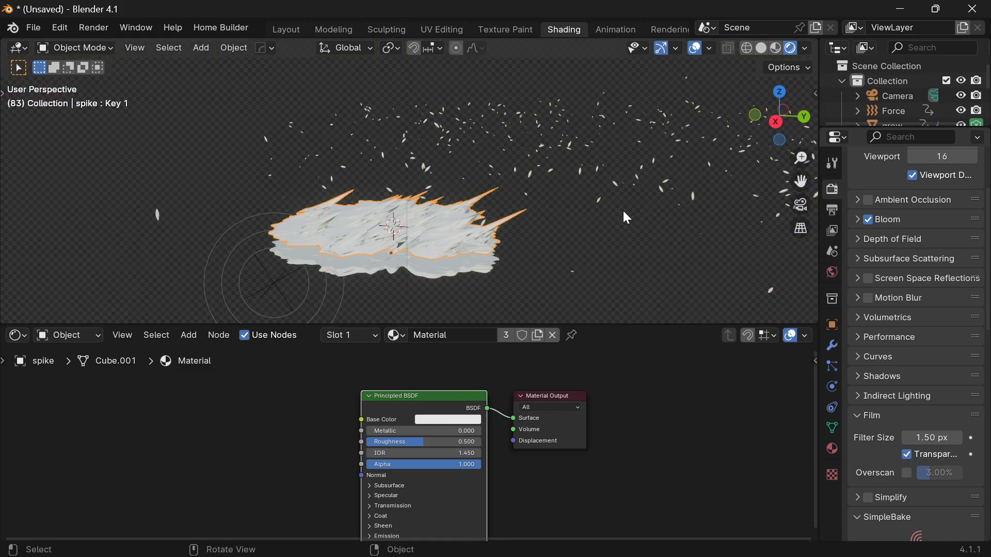
- Select the spike mesh and delete the Principled BSDF node from its material
click(612, 252)
scroll(494, 237, up, 2)
shift+middle_drag(490, 231, 462, 191)
scroll(442, 234, up, 2)
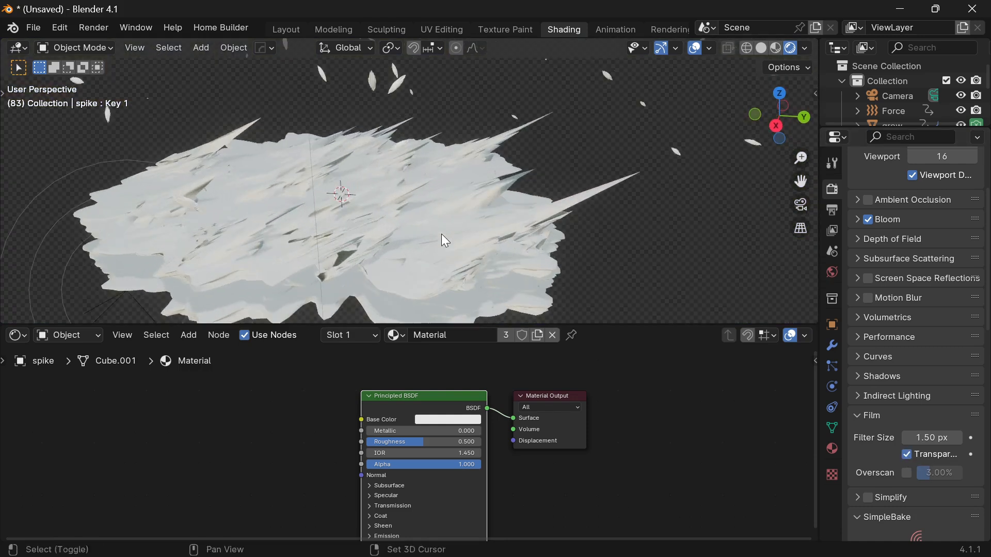
shift+middle_drag(441, 233, 477, 221)
middle_drag(477, 221, 469, 201)
middle_drag(528, 194, 528, 215)
shift+middle_drag(518, 227, 531, 211)
scroll(516, 215, up, 2)
click(529, 220)
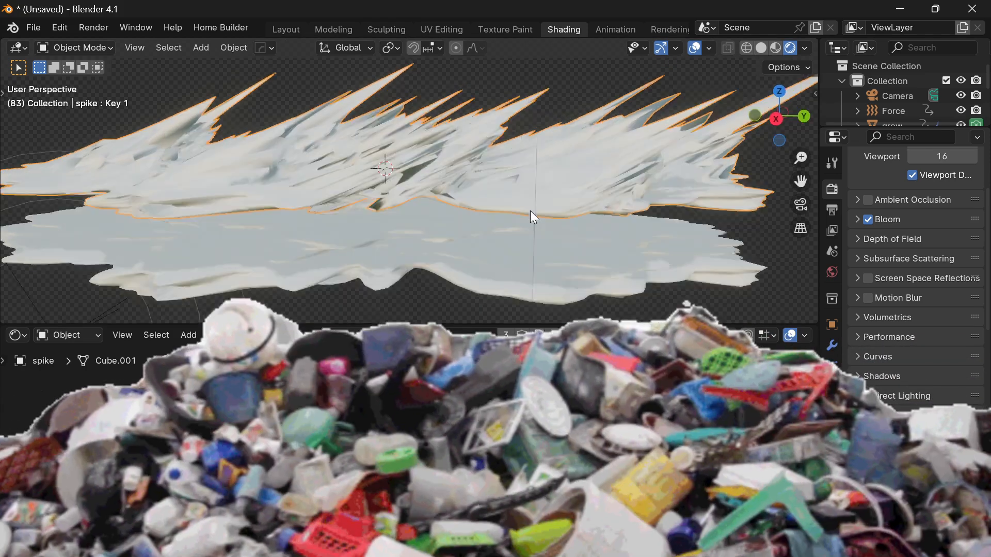
scroll(530, 201, down, 2)
mouse_move(530, 165)
middle_down()
mouse_move(527, 145)
mouse_move(525, 169)
middle_up()
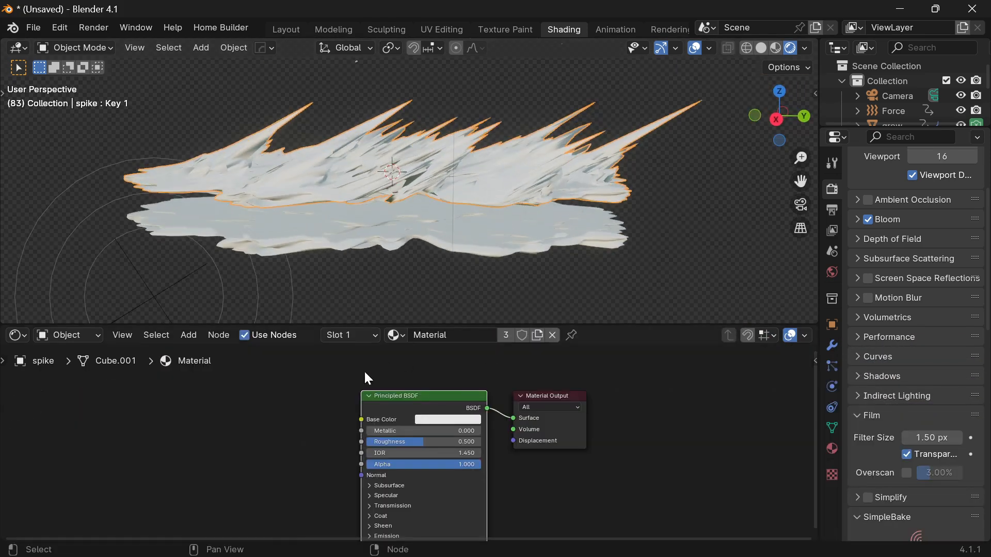
scroll(360, 361, up, 4)
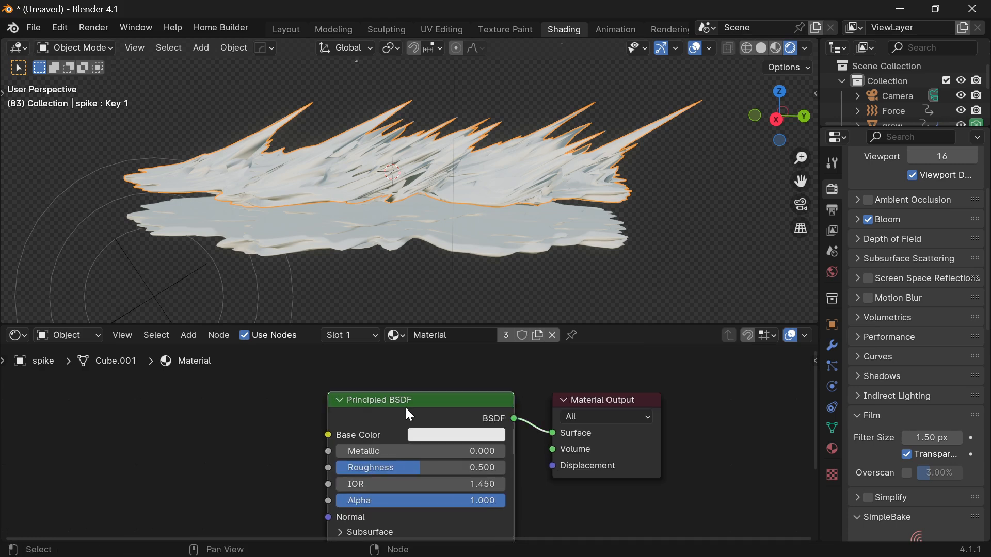
scroll(500, 213, up, 2)
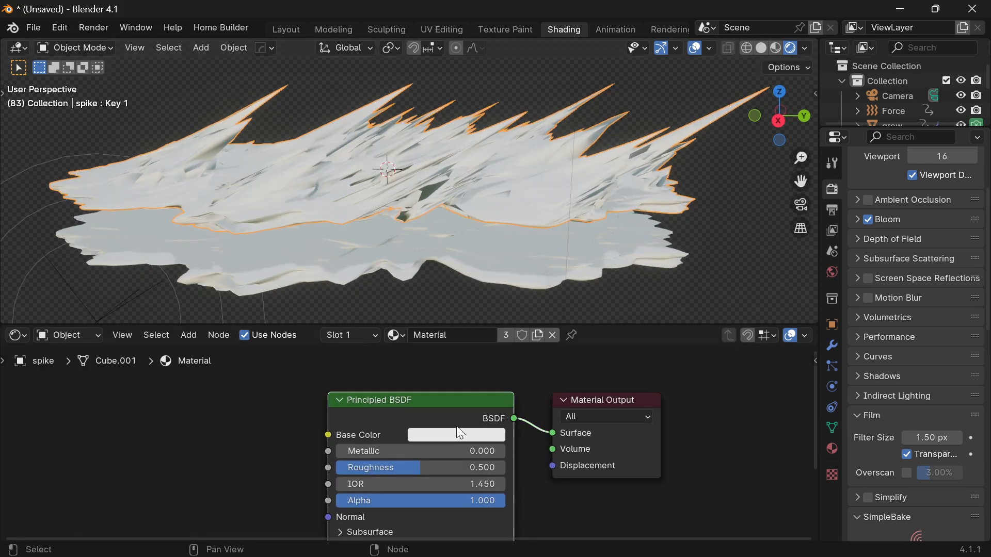
key(x)
- Add a Mix Shader node and connect its output to the Material Output's Surface
key(shift+a)
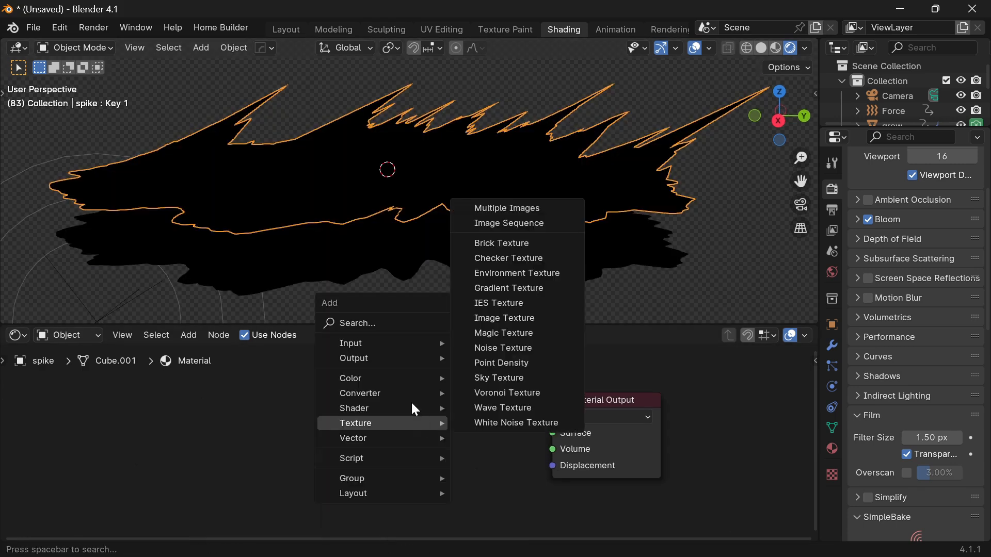
click(392, 324)
text(mi)
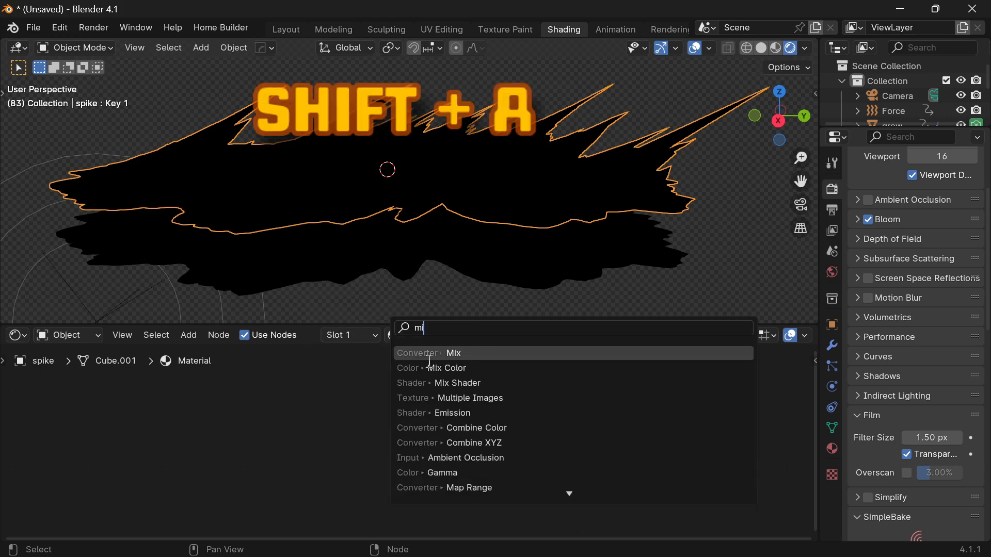
key(Down)
key(Down)
key(Return)
click(361, 382)
drag(473, 407, 553, 433)
- Add a Glass BSDF node and connect it to the Mix Shader's first Shader input
key(shift+a)
click(250, 371)
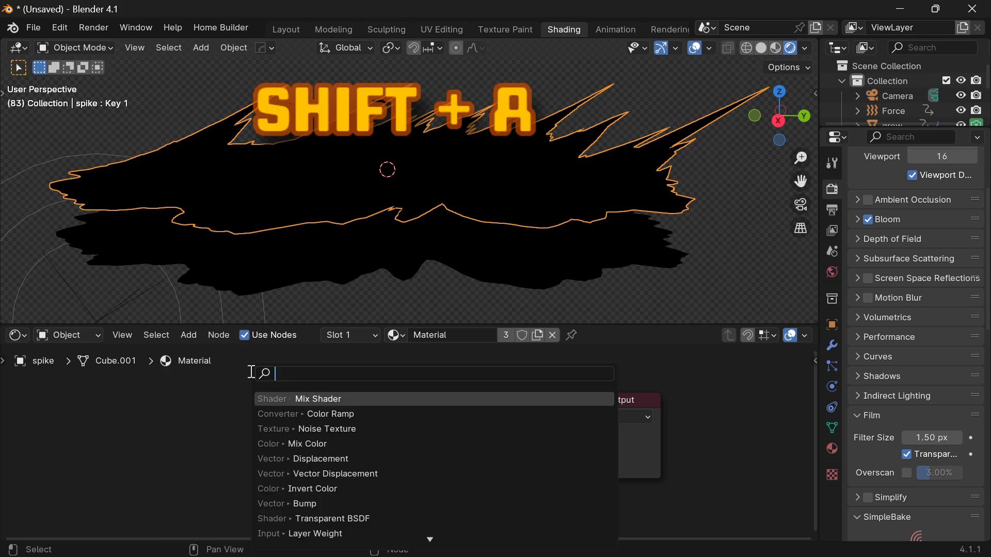
text(gl)
click(334, 400)
click(192, 390)
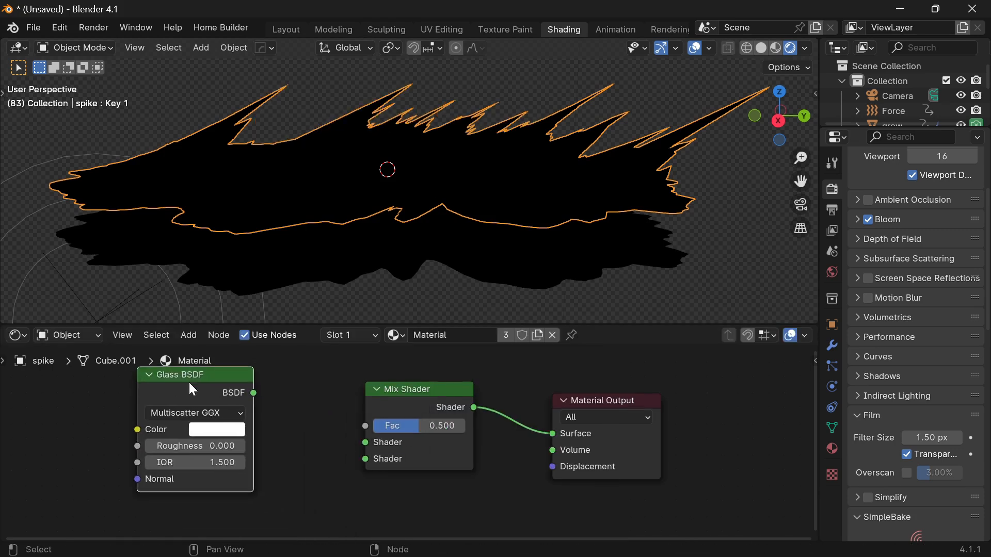
drag(261, 397, 365, 442)
- Add an Emission node and place it below the Glass BSDF
middle_drag(277, 524, 317, 467)
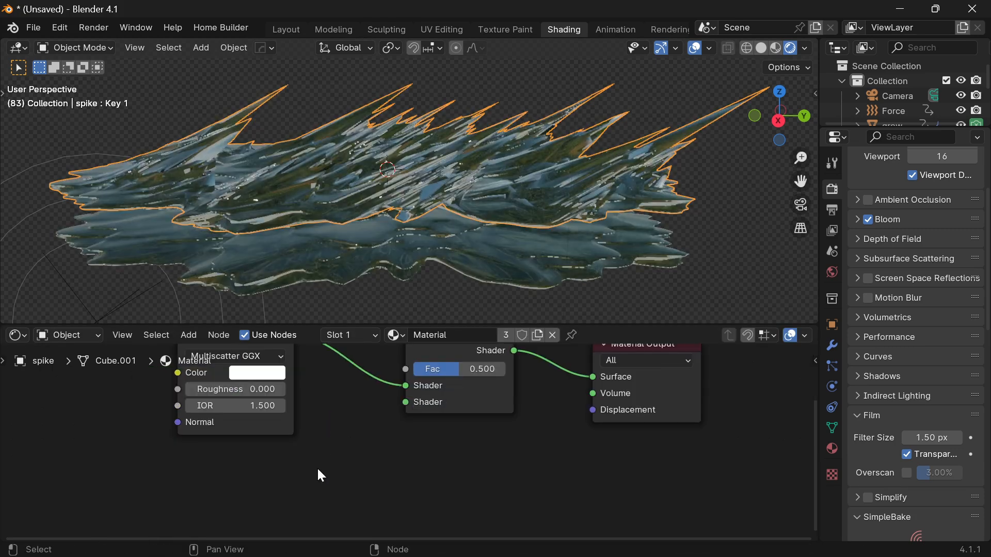
key(shift+a)
click(277, 371)
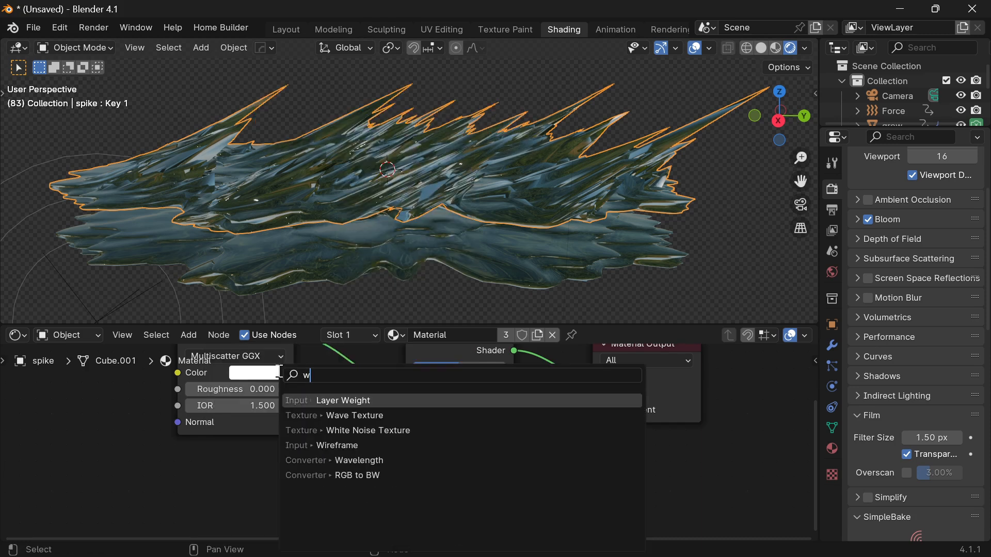
text(em)
click(347, 402)
click(154, 454)
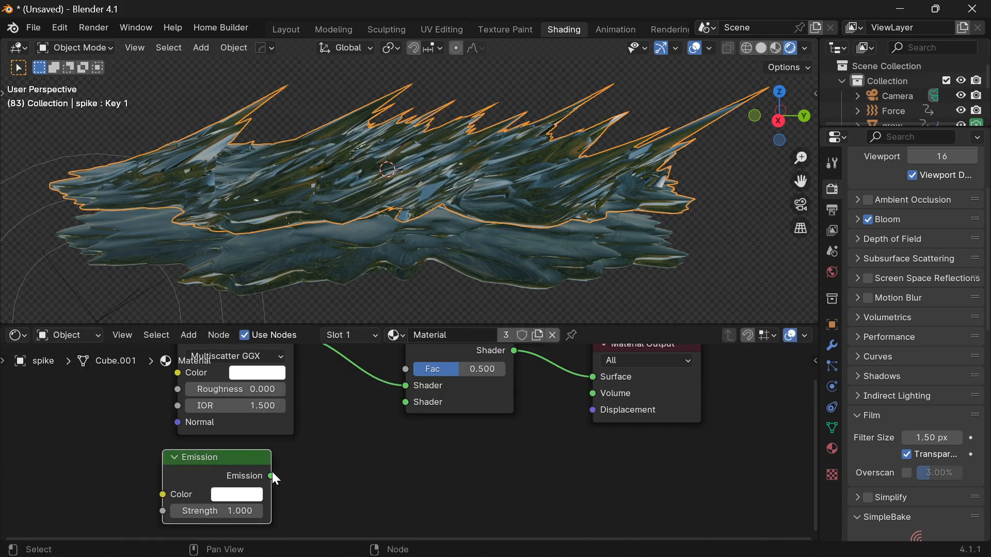
- Set the Glass BSDF's roughness to 0.337 and its IOR to 3.900
scroll(354, 419, up, 3)
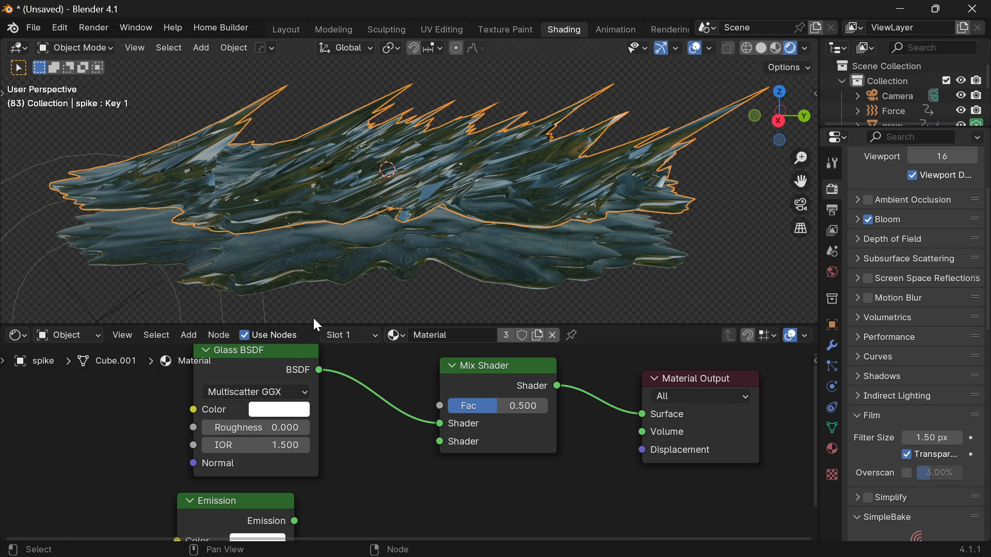
scroll(356, 263, up, 4)
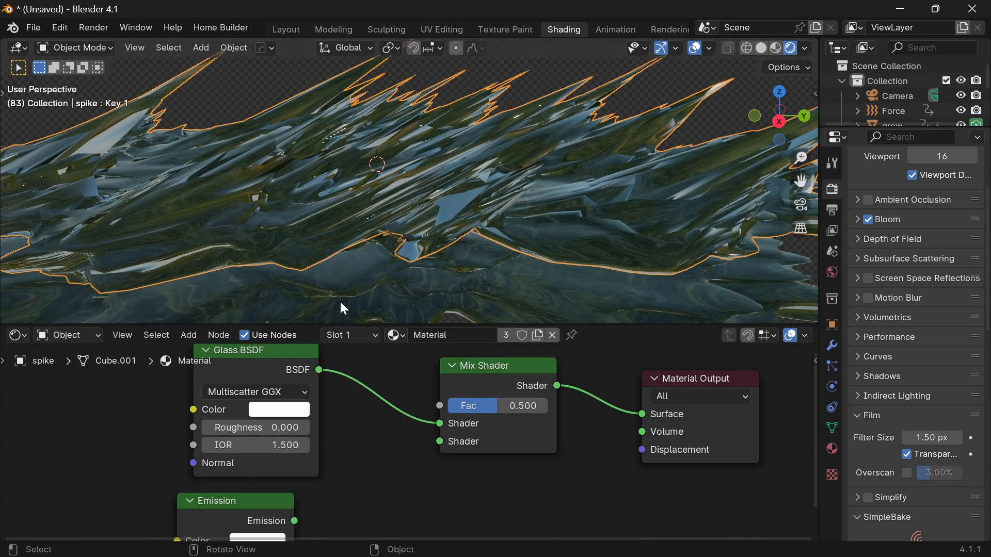
mouse_move(261, 428)
mouse_down()
mouse_move(307, 428)
mouse_move(239, 428)
mouse_move(283, 447)
mouse_up()
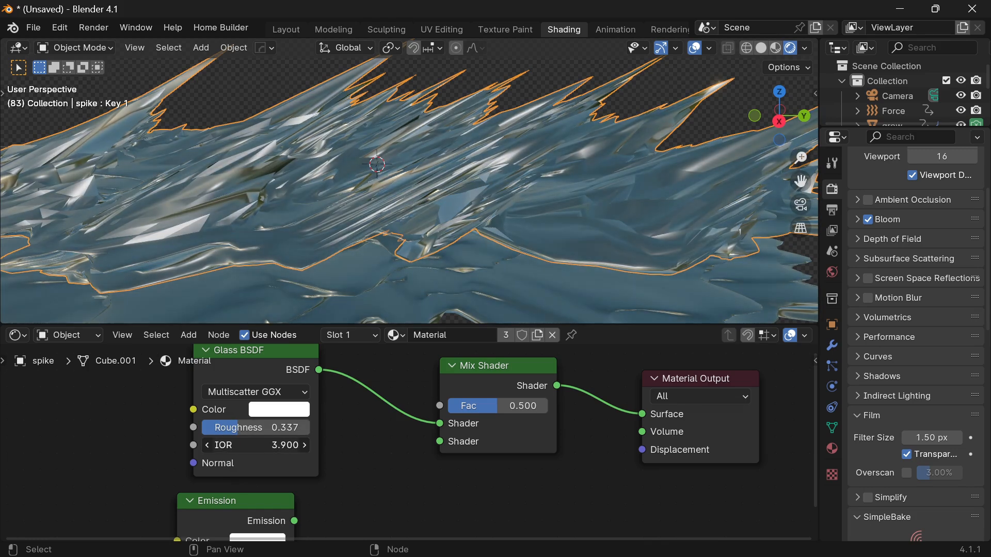
scroll(390, 227, down, 2)
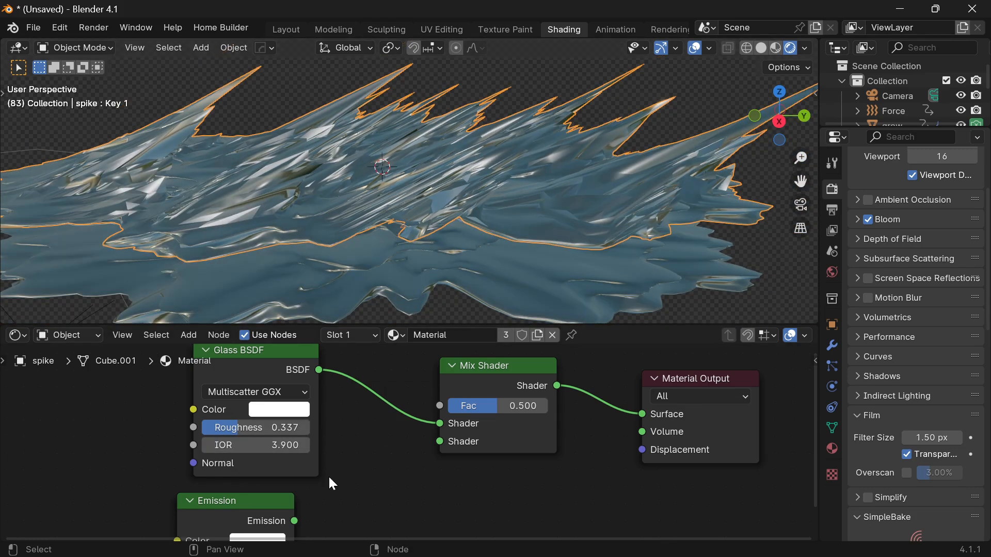
- Connect the Emission node to the Mix Shader's second Shader input
scroll(332, 484, up, 2)
drag(286, 506, 442, 422)
middle_drag(325, 498, 345, 478)
middle_drag(377, 409, 359, 470)
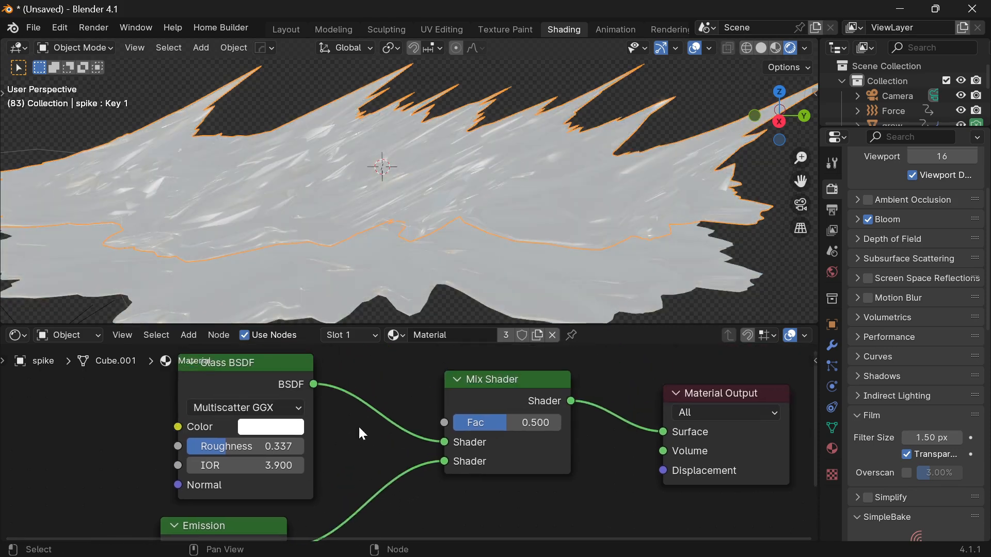
- Add a Layer Weight node and connect its Fresnel output to the Mix Shader's Fac input
key(shift+a)
click(336, 368)
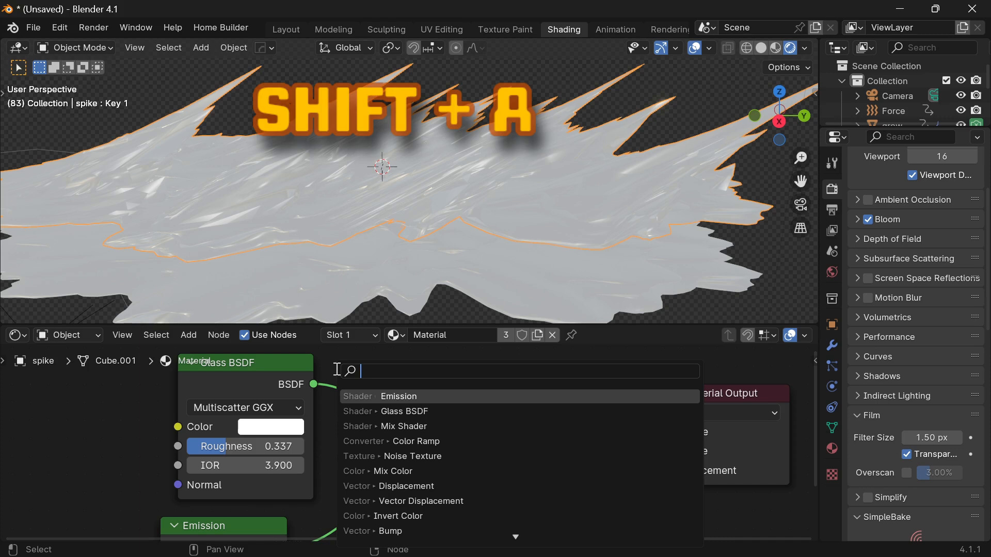
text(lay)
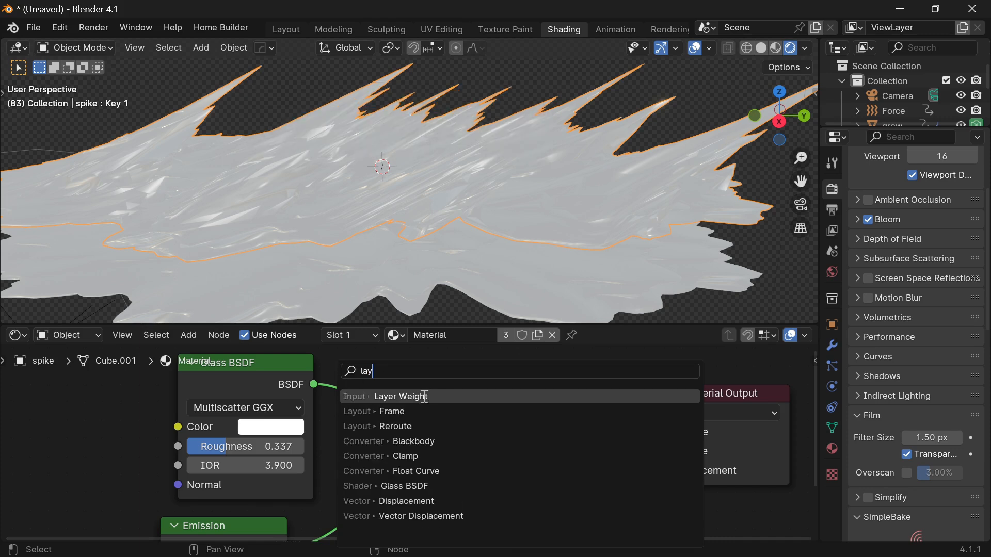
click(424, 396)
click(153, 414)
scroll(160, 405, up, 3)
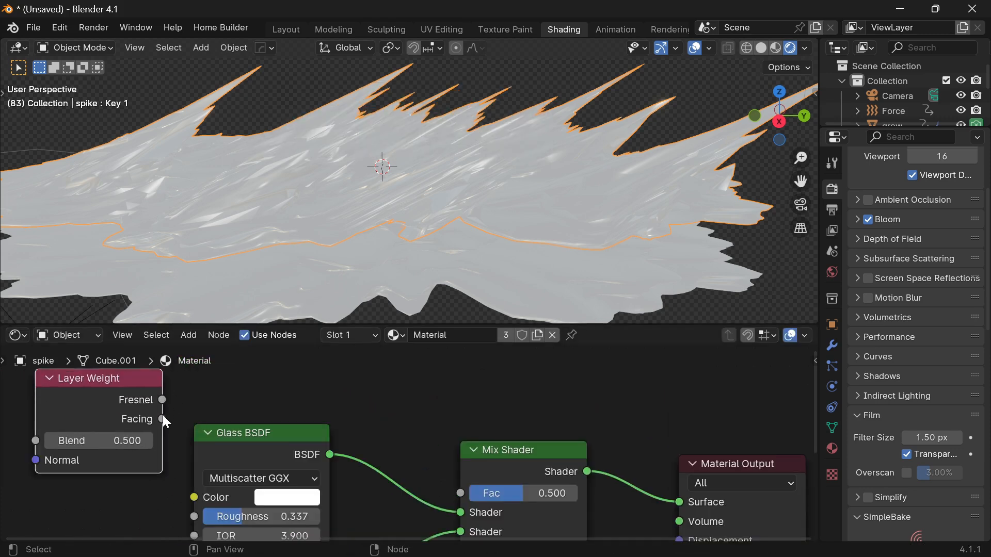
drag(161, 405, 451, 488)
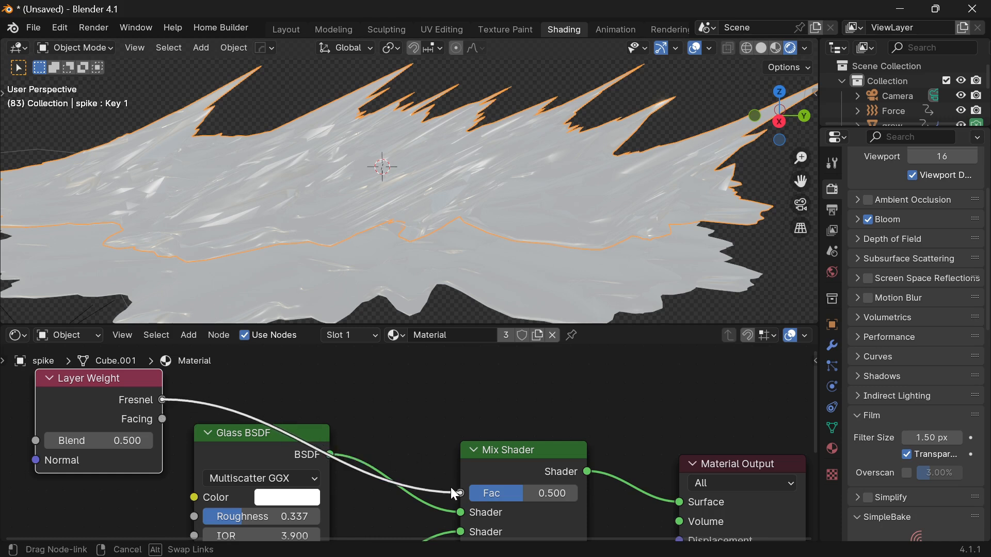
- Rearrange the Layer Weight, Glass BSDF and Emission nodes so that they do not overlap
drag(70, 407, 75, 387)
middle_drag(263, 457, 234, 376)
drag(238, 373, 212, 408)
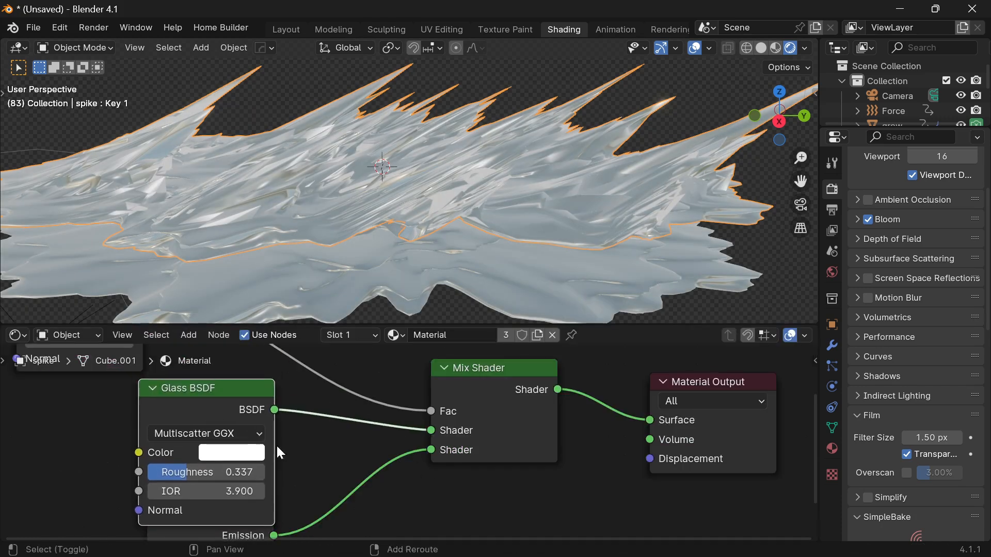
middle_drag(277, 444, 312, 335)
drag(242, 437, 241, 466)
scroll(462, 382, up, 5)
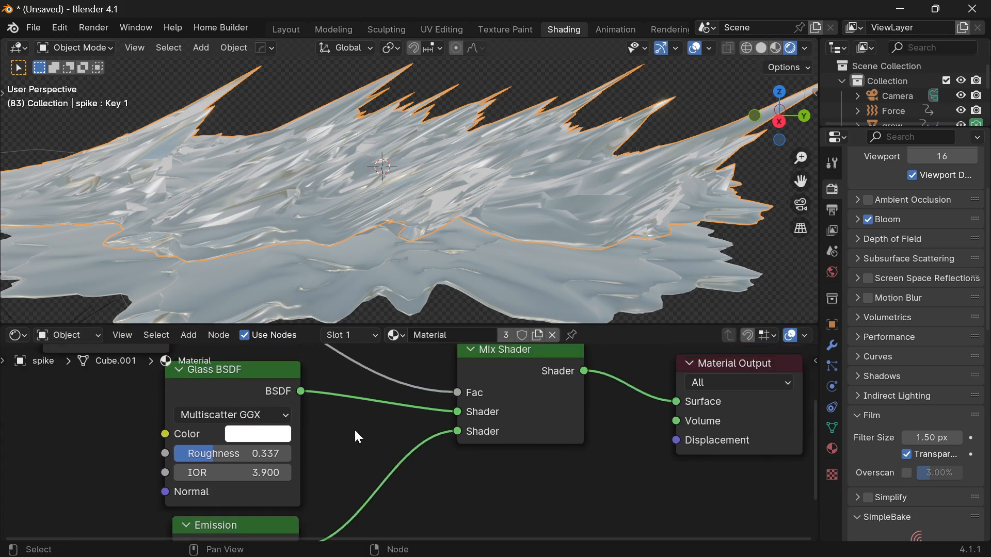
- Set the Emission node's color to light cyan and raise its strength
middle_drag(522, 175, 444, 139)
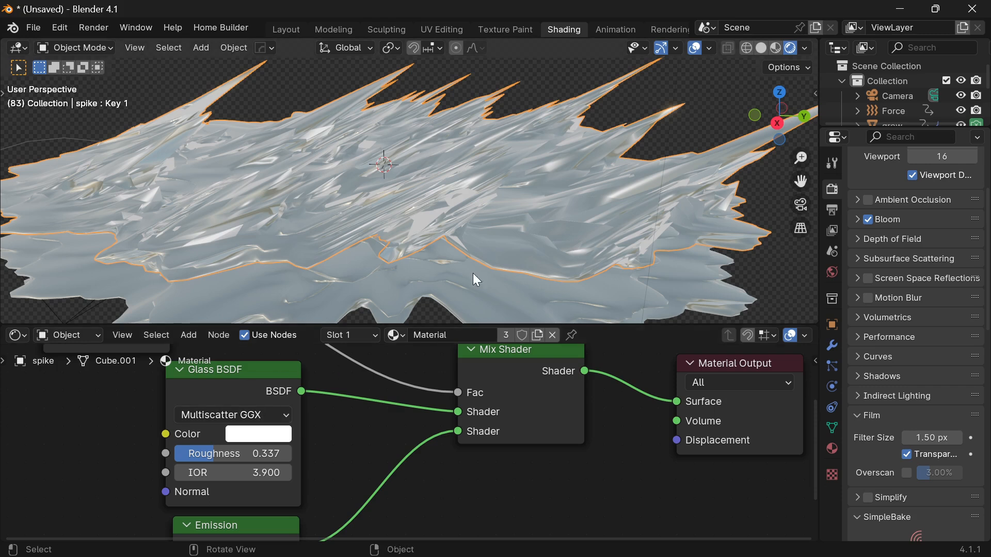
middle_drag(269, 484, 272, 437)
middle_drag(267, 498, 296, 437)
scroll(300, 439, up, 1)
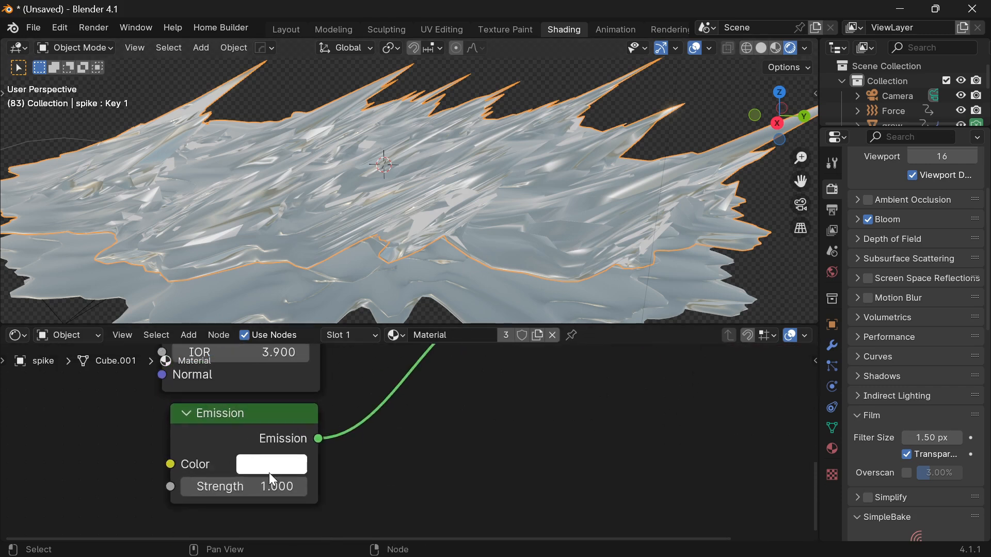
click(268, 471)
drag(351, 167, 346, 149)
drag(242, 486, 271, 487)
- Add a Color Ramp node and insert it between the Layer Weight's Fresnel output and the Mix Shader's Fac input
middle_drag(349, 346, 348, 475)
key(shift+a)
click(334, 370)
text(col)
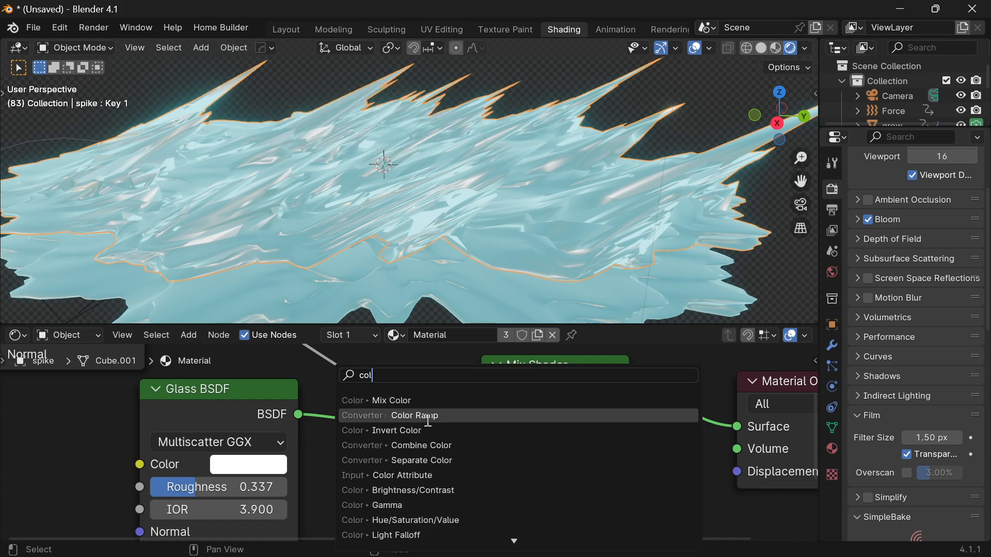
click(427, 421)
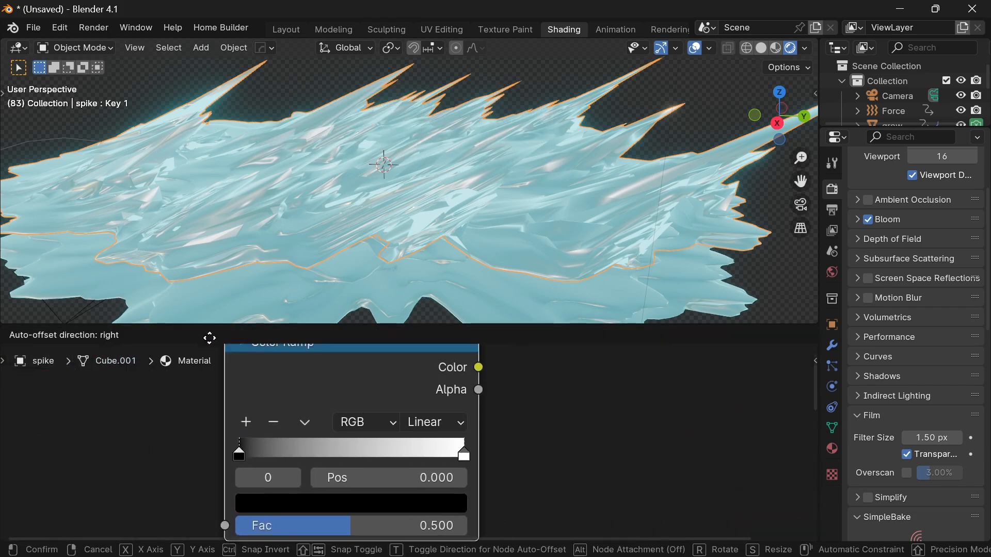
click(178, 378)
scroll(441, 448, down, 8)
middle_drag(433, 414, 385, 372)
drag(385, 373, 390, 437)
scroll(387, 444, up, 7)
middle_drag(315, 465, 242, 445)
drag(344, 375, 342, 388)
scroll(372, 452, up, 3)
mouse_move(363, 476)
middle_down()
mouse_move(360, 428)
mouse_move(368, 485)
middle_up()
scroll(371, 390, up, 2)
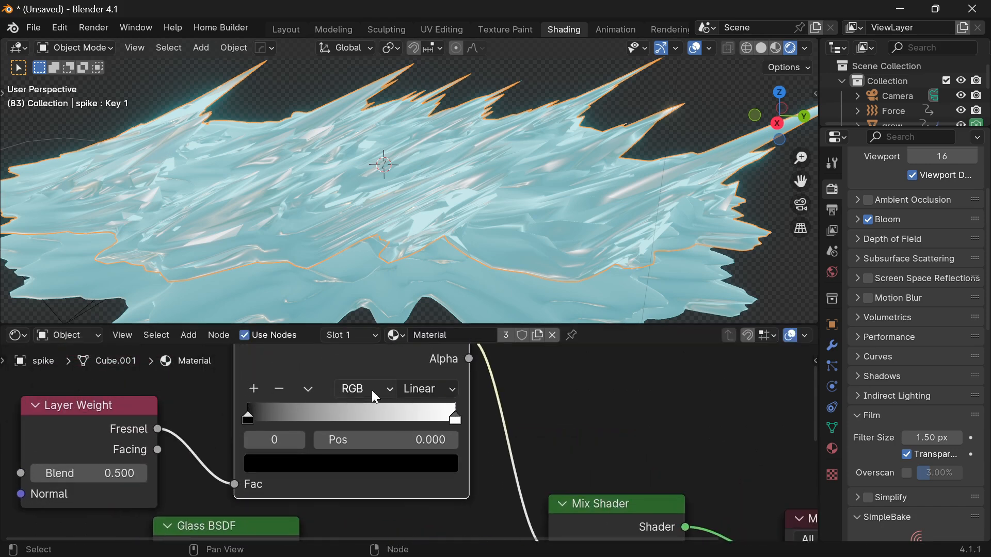
- Set the Color Ramp's interpolation to Constant and reposition its stops to confine the cyan glow to the spikes' edges
click(429, 389)
click(430, 519)
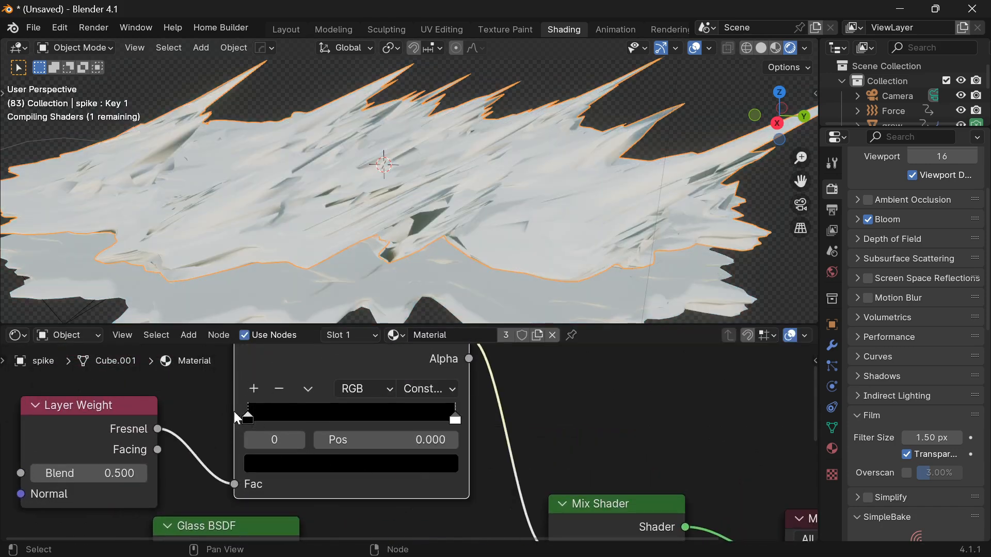
drag(249, 415, 376, 416)
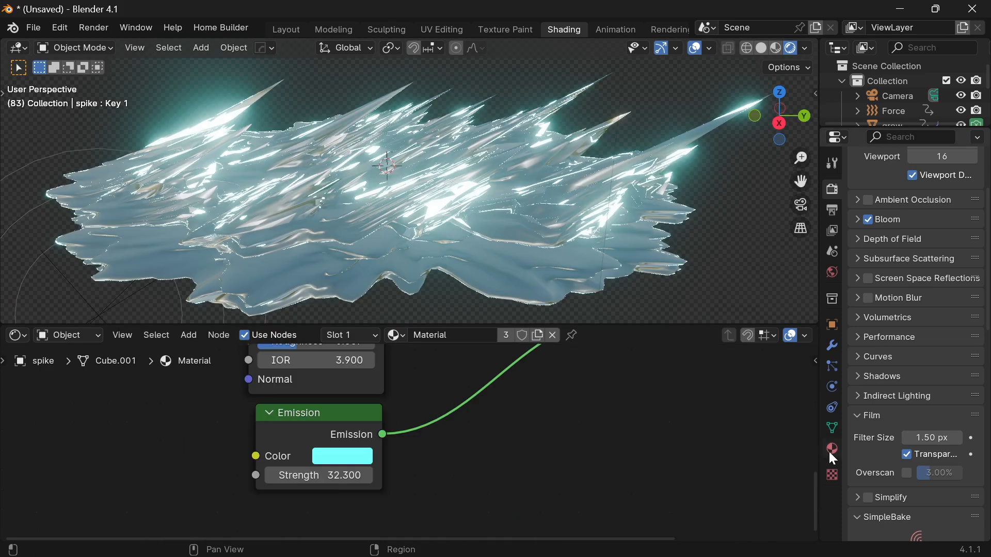
- Rename the spike object's material as ice
click(831, 450)
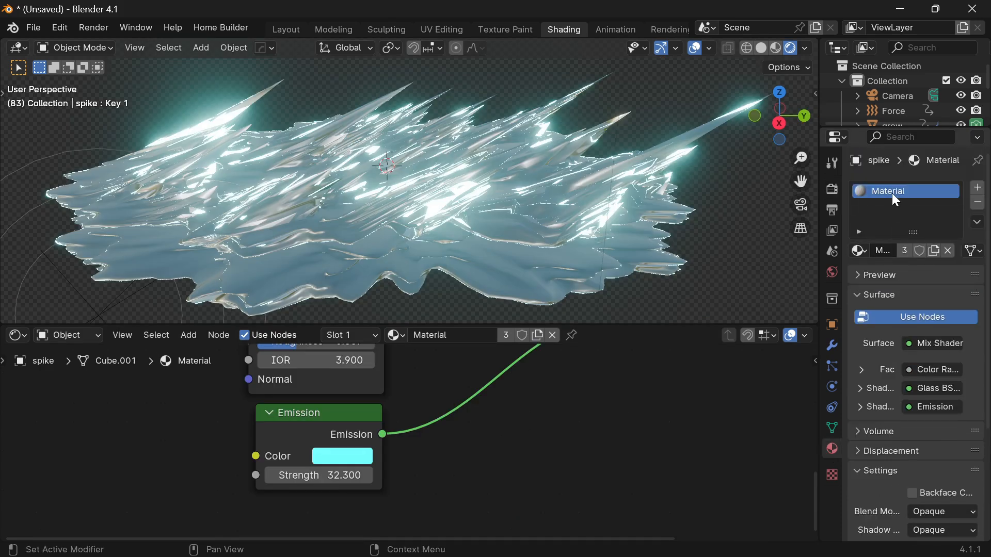
click(594, 198)
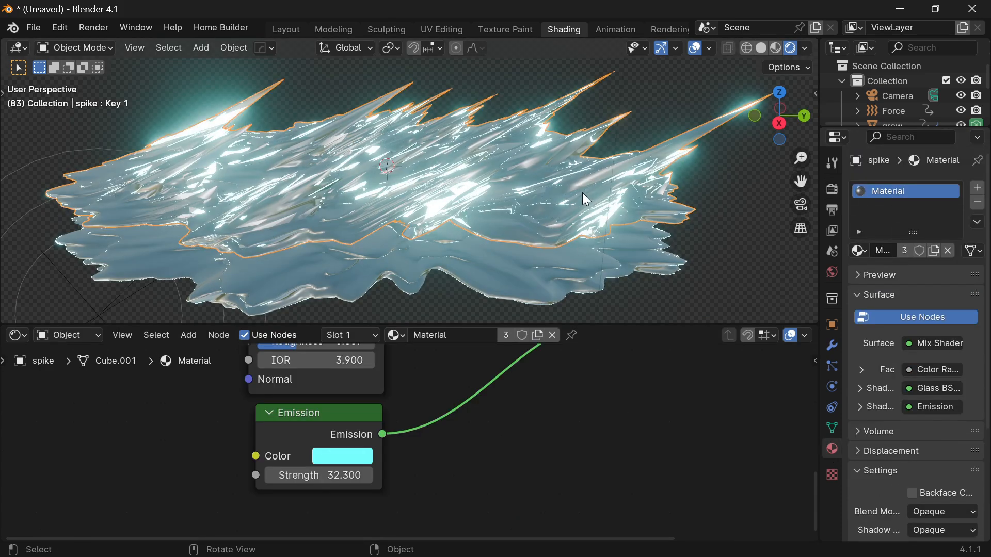
text(ice)
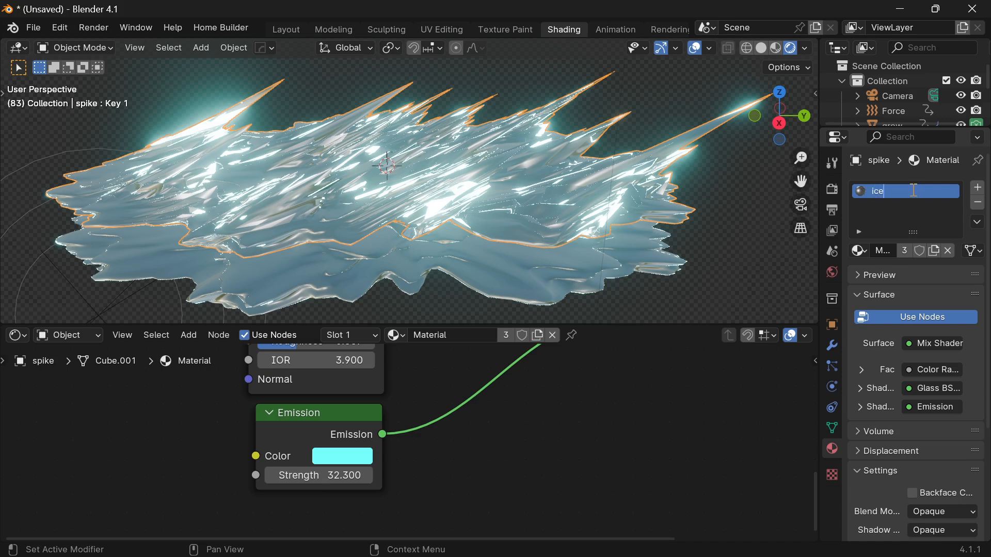
key(Return)
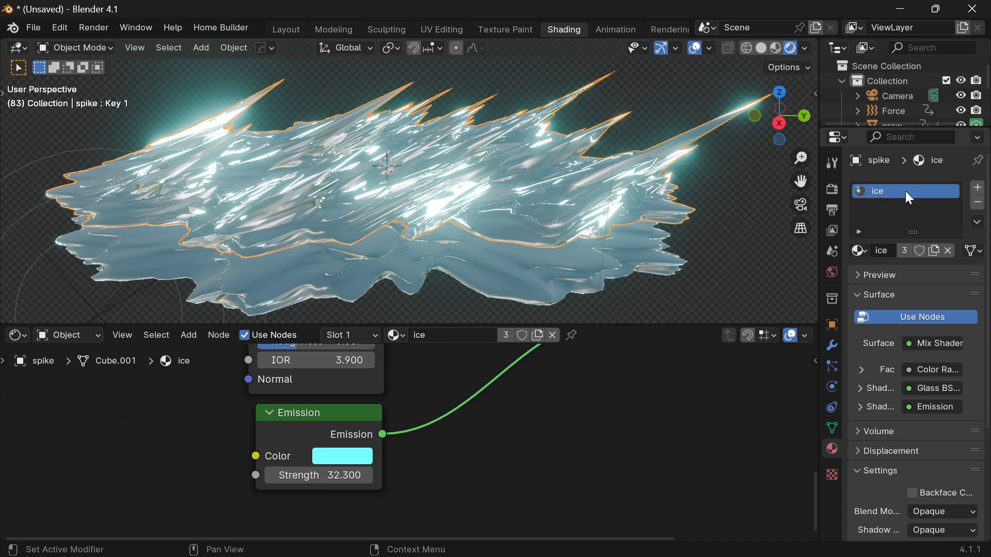
click(520, 276)
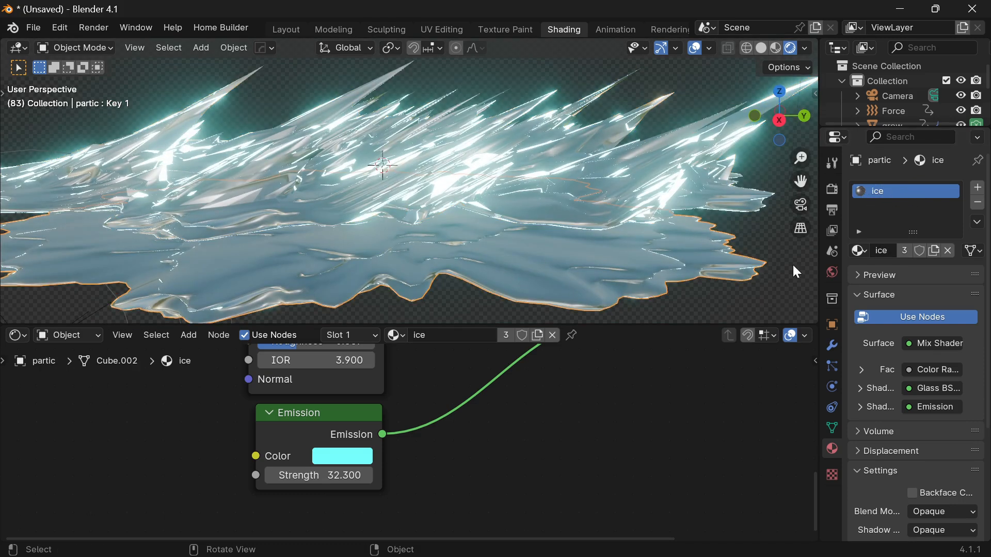
- Assign the existing ice material to the Sphere particle object
middle_drag(793, 265, 475, 186)
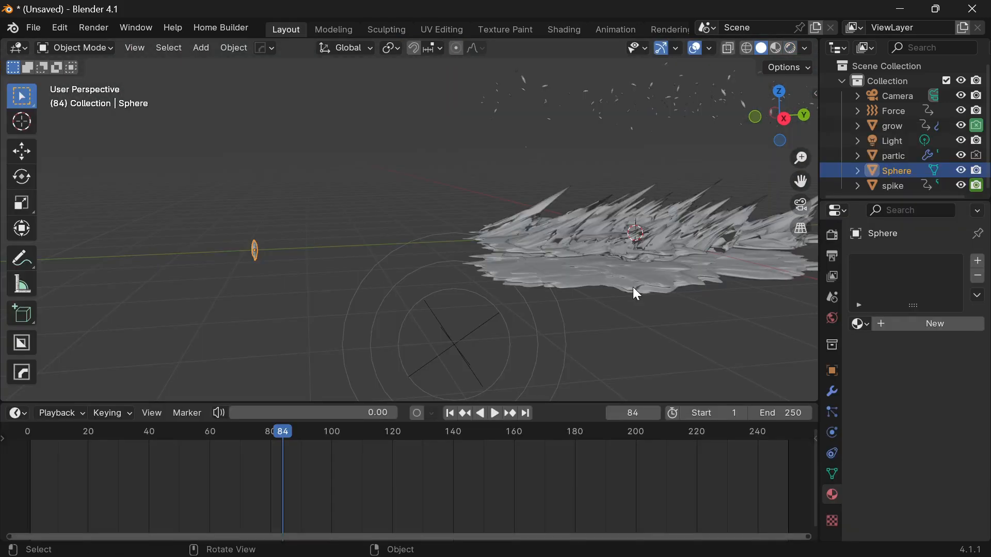
click(870, 323)
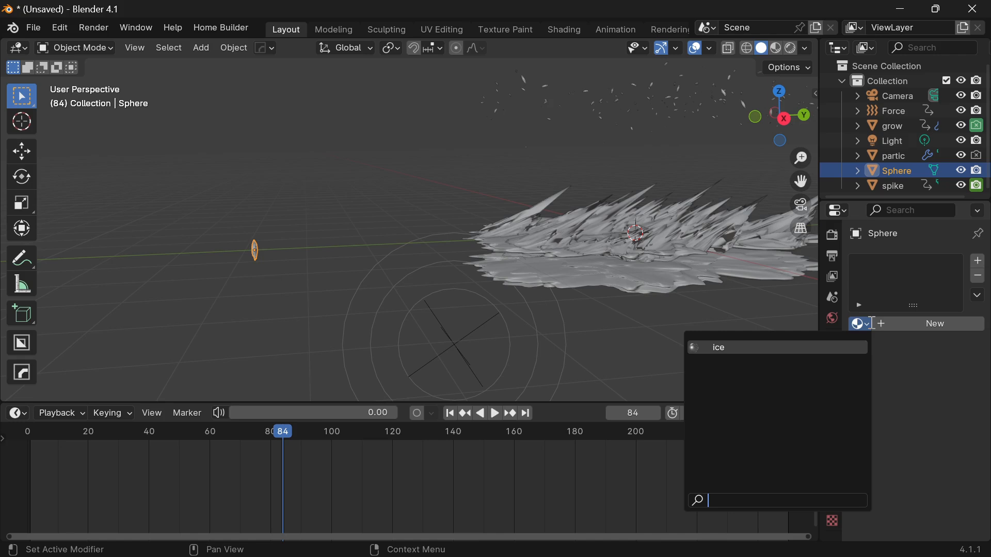
click(784, 348)
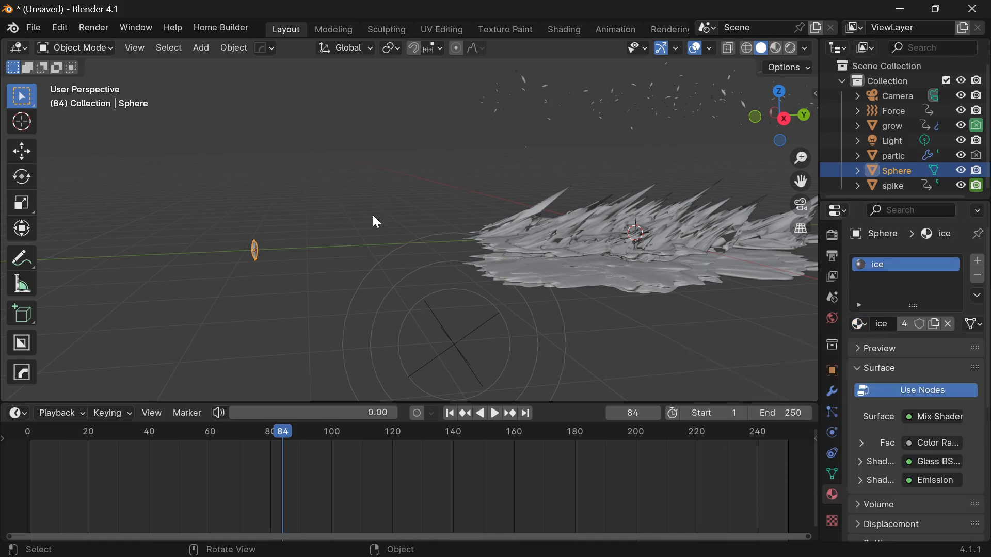
- Move the Sphere along the Y axis, farther away from the puddle
key(g)
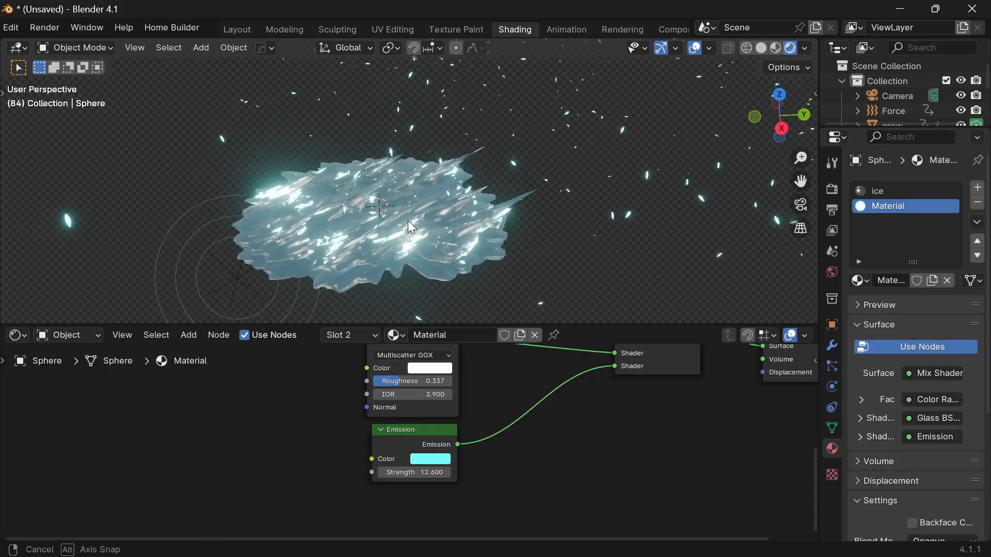
middle_drag(408, 221, 165, 244)
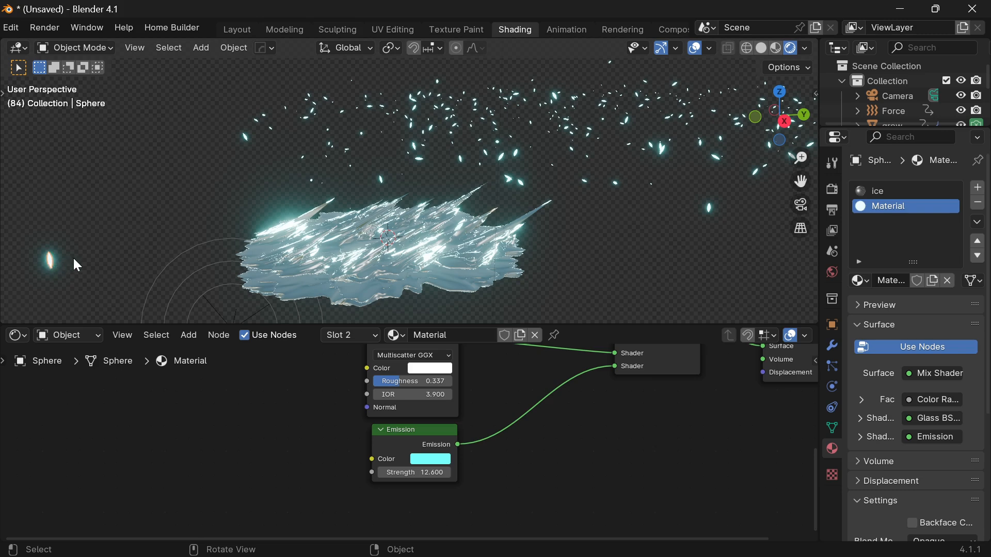
key(g)
key(y)
click(7, 245)
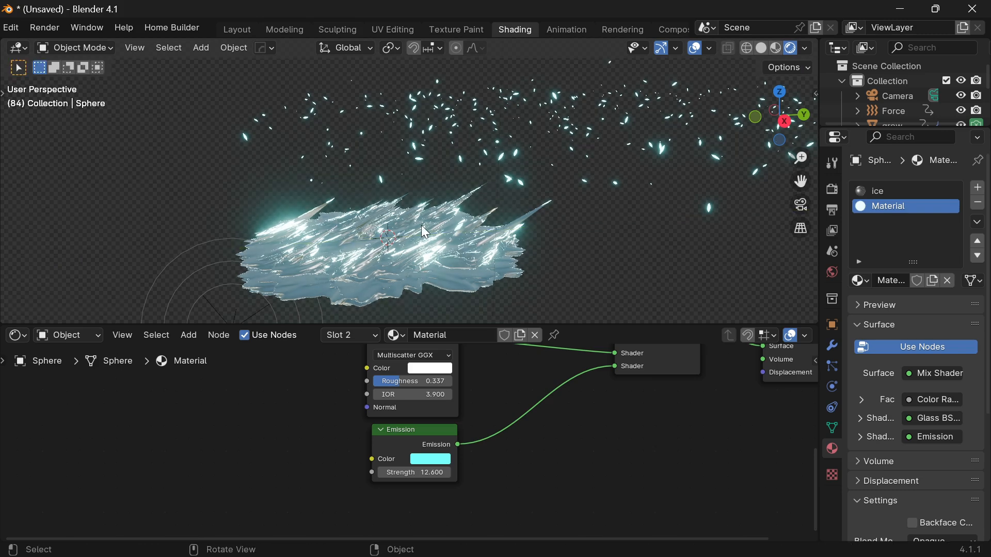
- Play the animation from the first frame in the Animation workspace to check the spikes and glowing particles, and return to the start
click(246, 34)
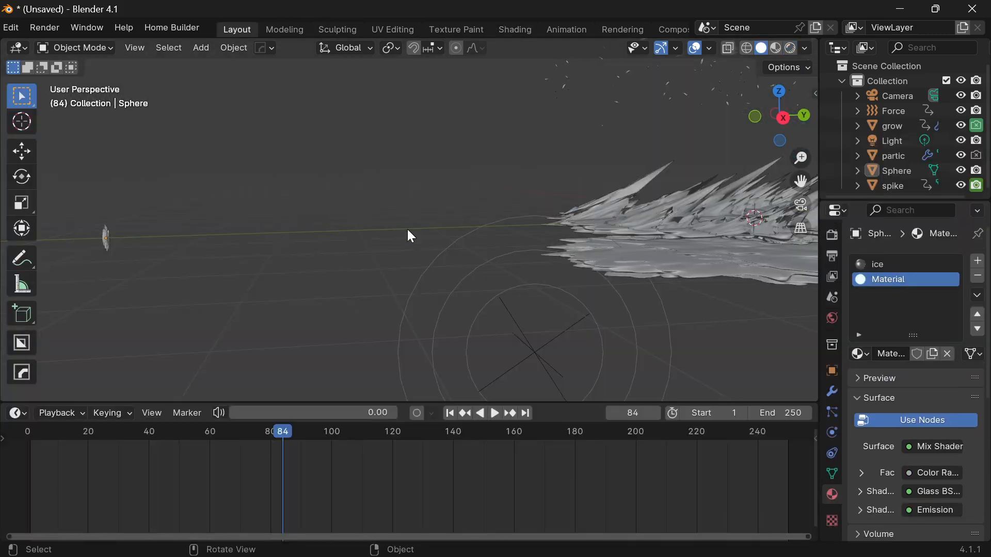
click(569, 30)
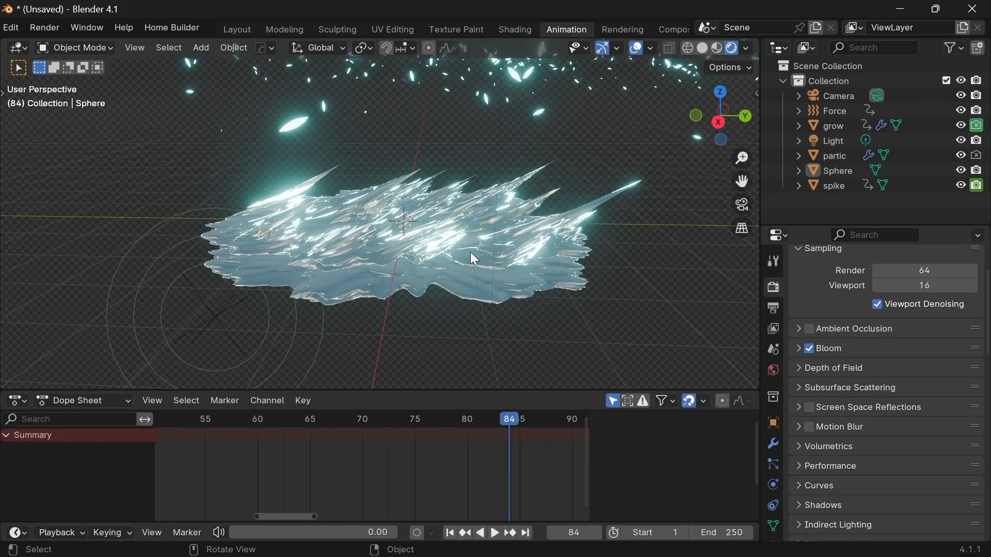
click(449, 533)
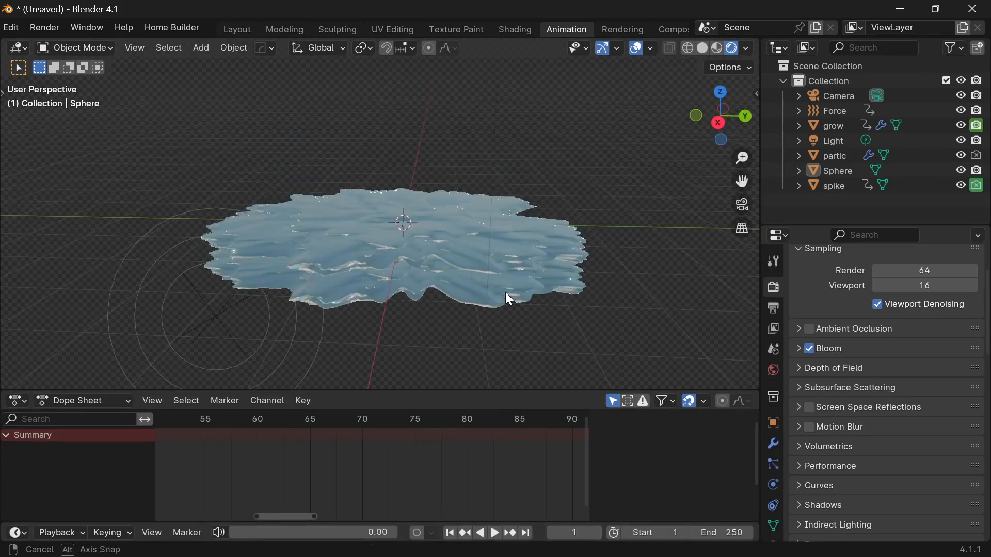
middle_drag(509, 299, 502, 346)
key(space)
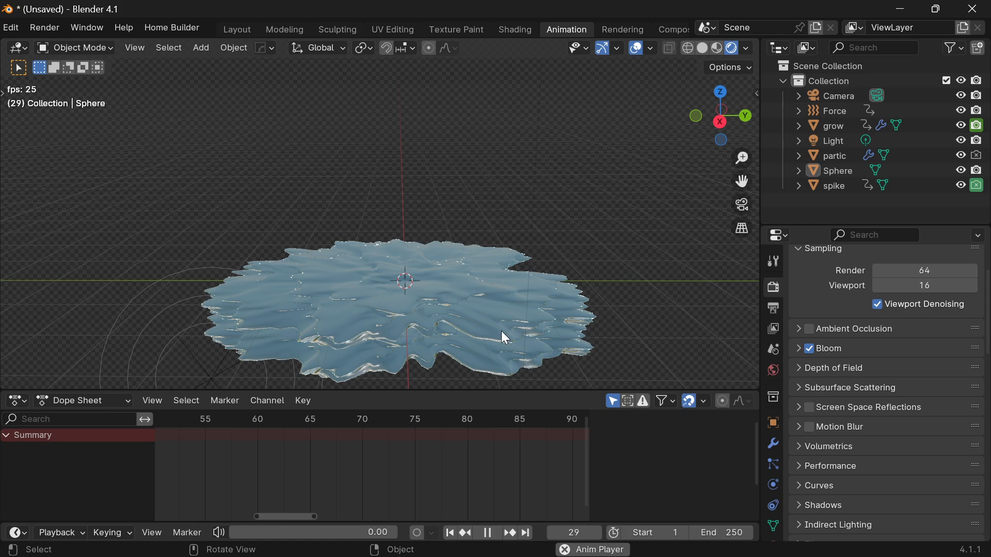
scroll(384, 432, down, 4)
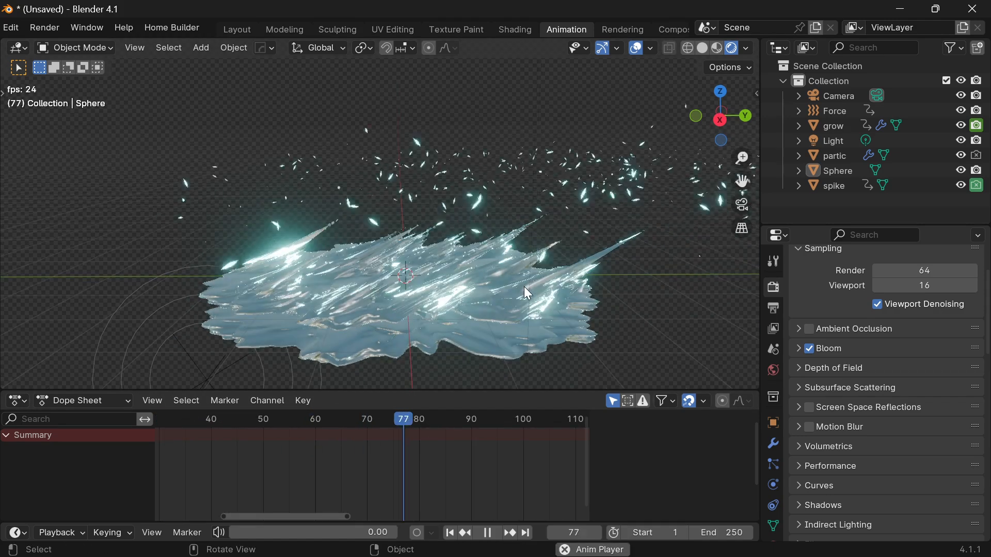
key(space)
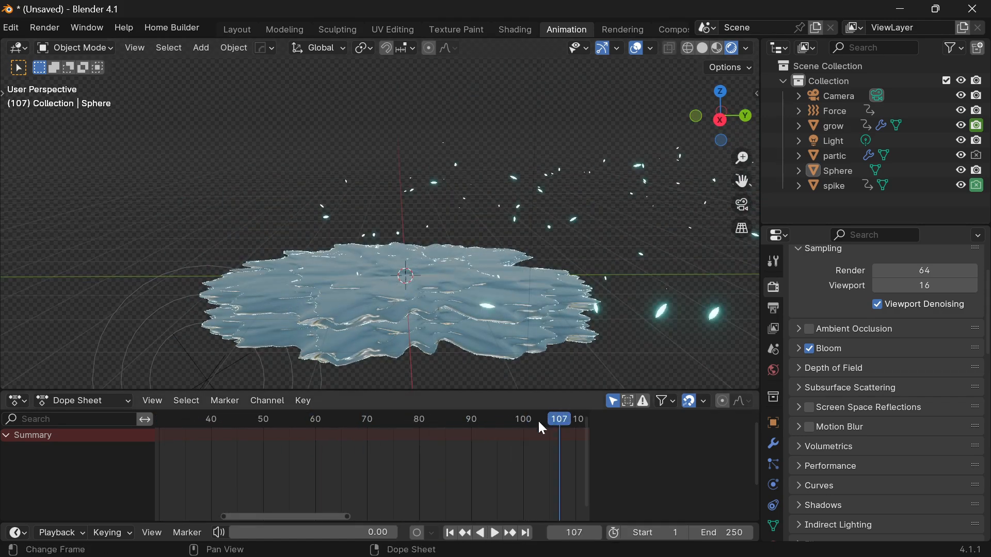
click(450, 533)
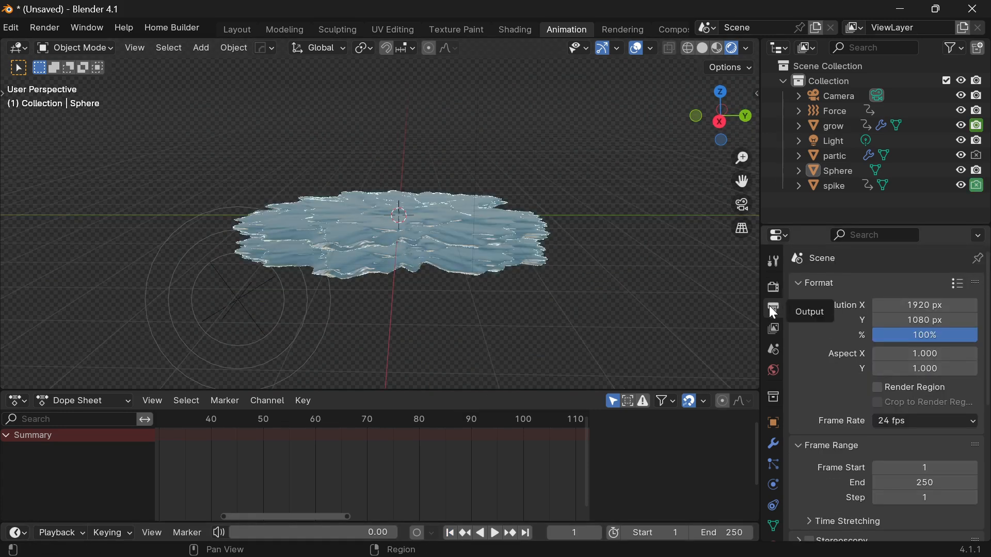
- Set the render output's file format to FFmpeg Video
scroll(860, 400, down, 6)
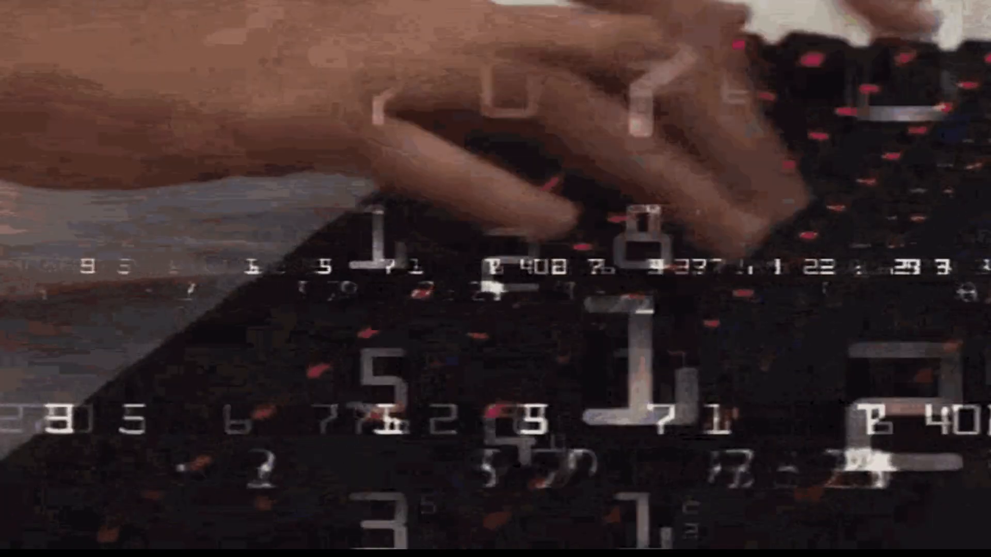
click(926, 452)
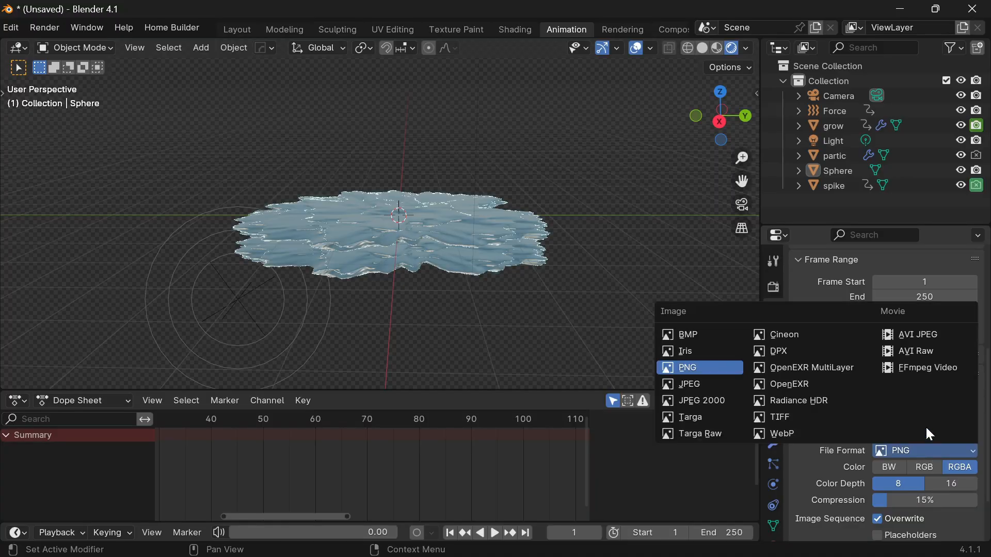
click(929, 368)
scroll(930, 483, down, 1)
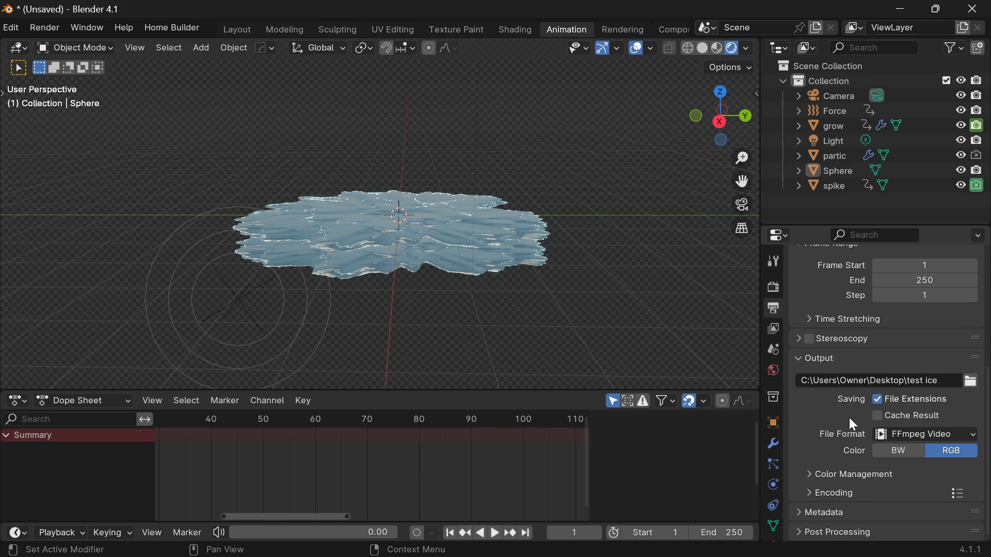
- Look through the camera, reposition it to face the puddle, and play the animation up to the spikes to check the framing
key(space)
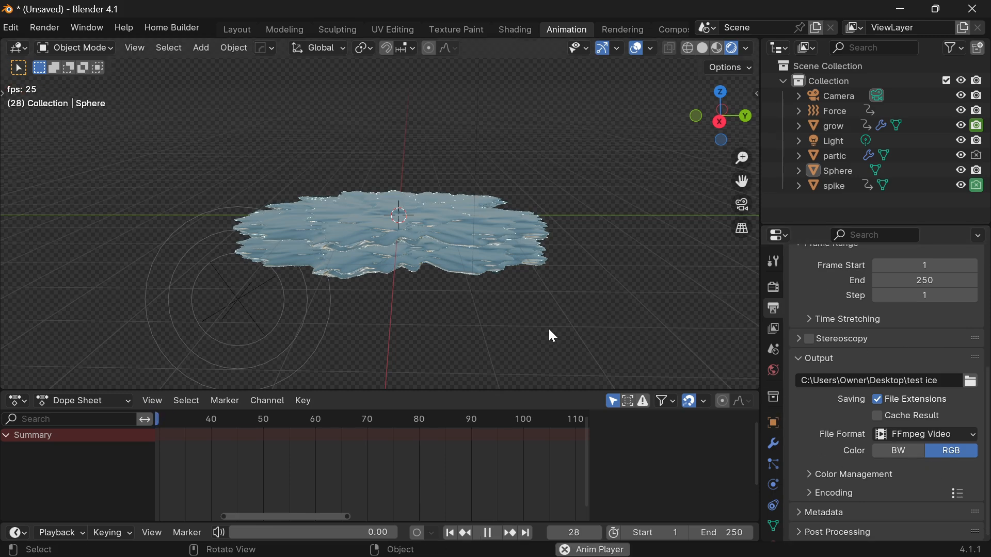
key(Escape)
key(KP_0)
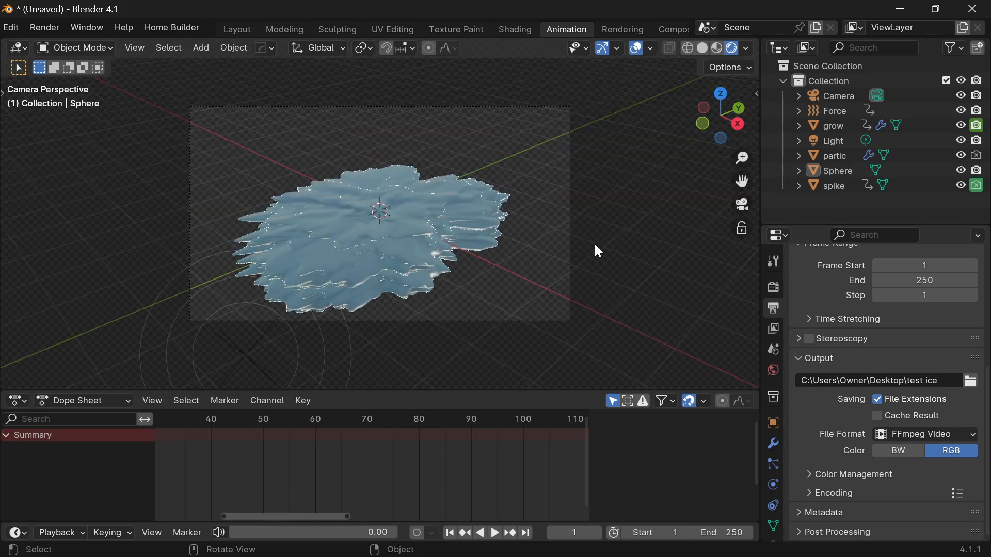
click(570, 284)
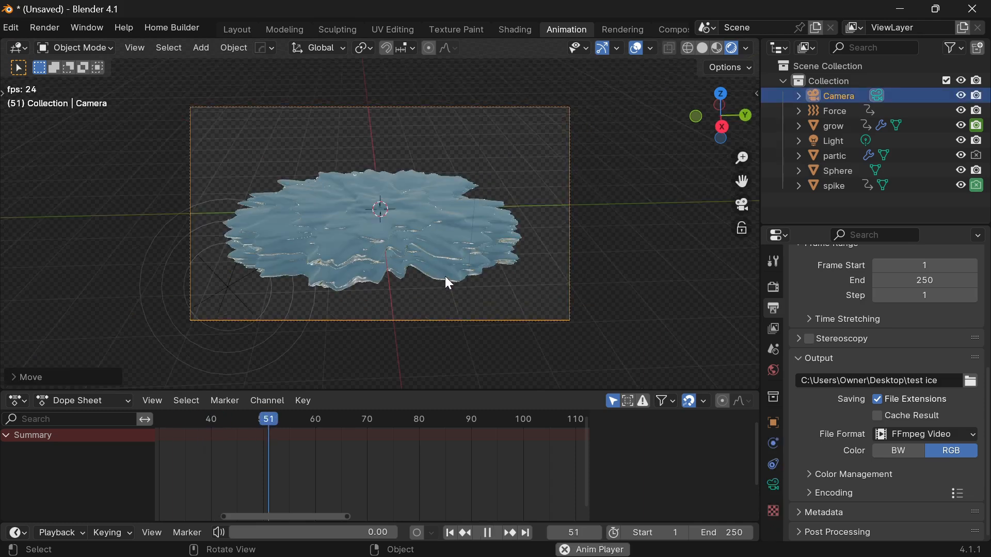
key(space)
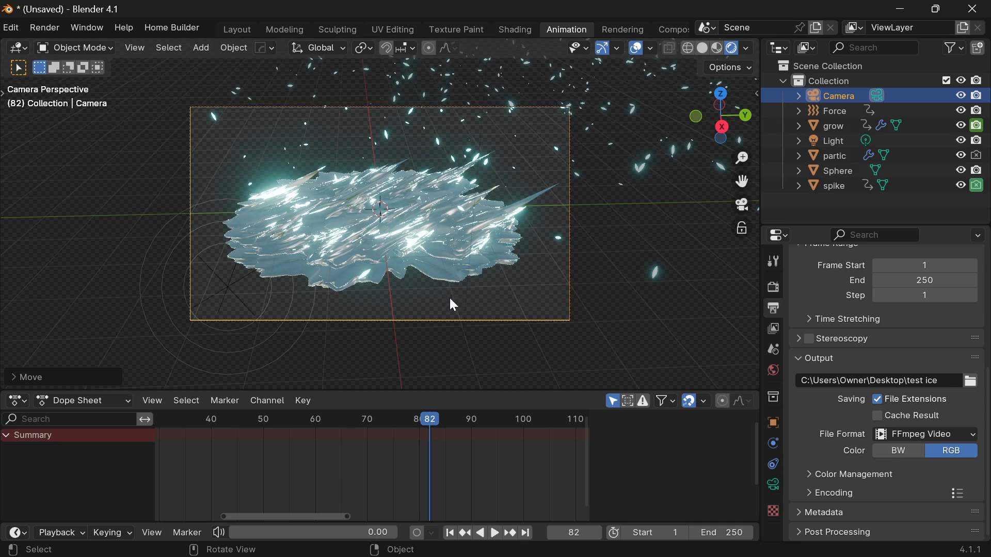
- Move the camera up along Z and back along X so the frame takes in the puddle and the particles
key(g)
key(z)
click(452, 250)
key(g)
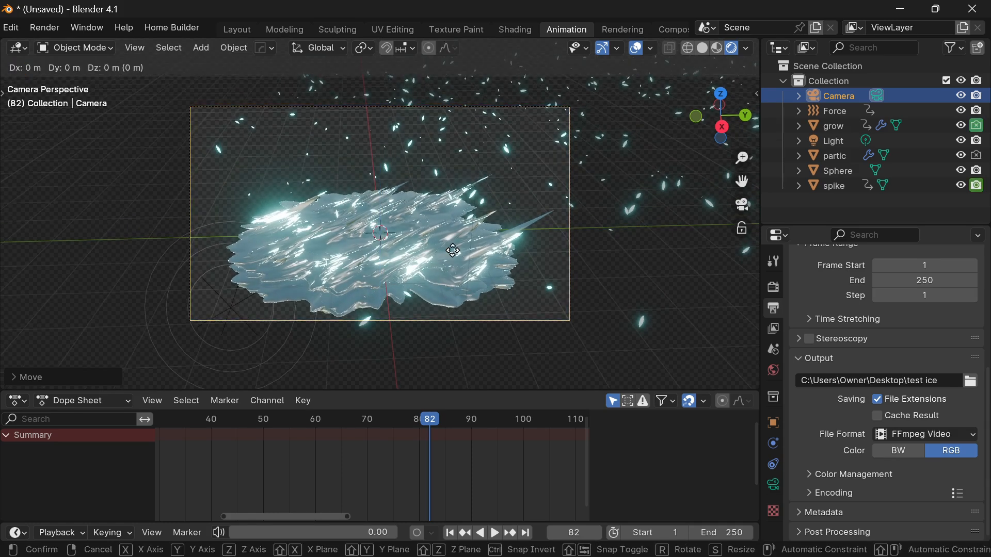
key(x)
click(471, 358)
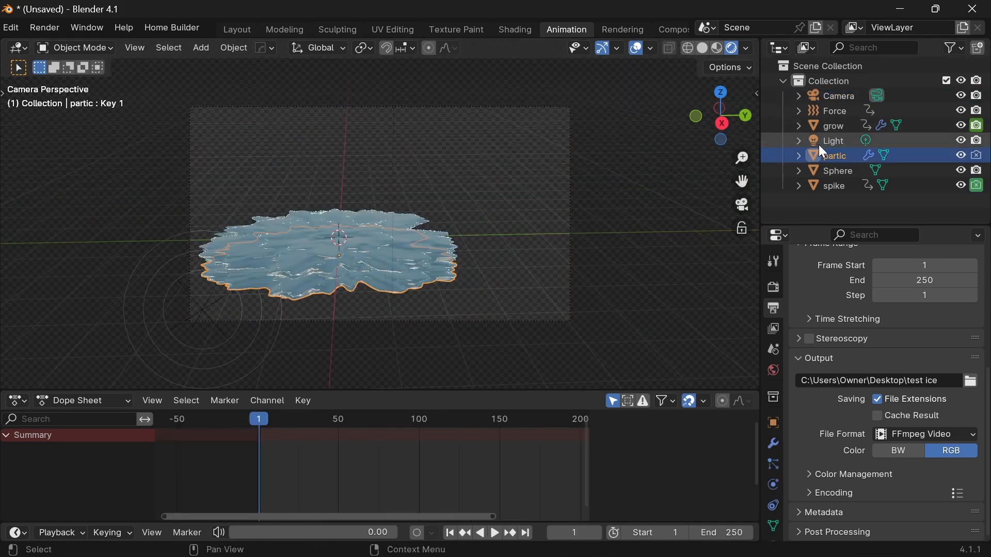
- Enable the partic object in renders, render the animation, and close the render window
click(978, 156)
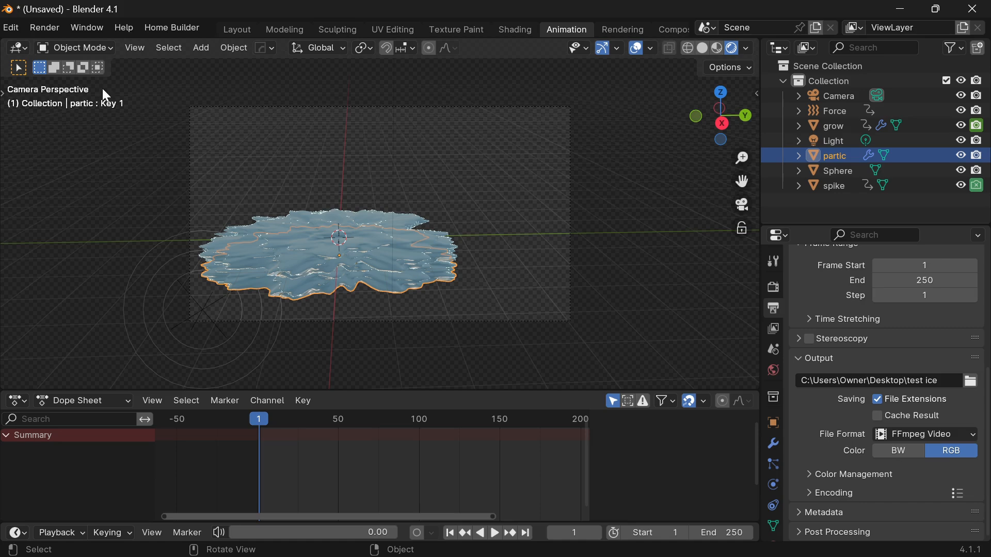
click(45, 27)
click(82, 73)
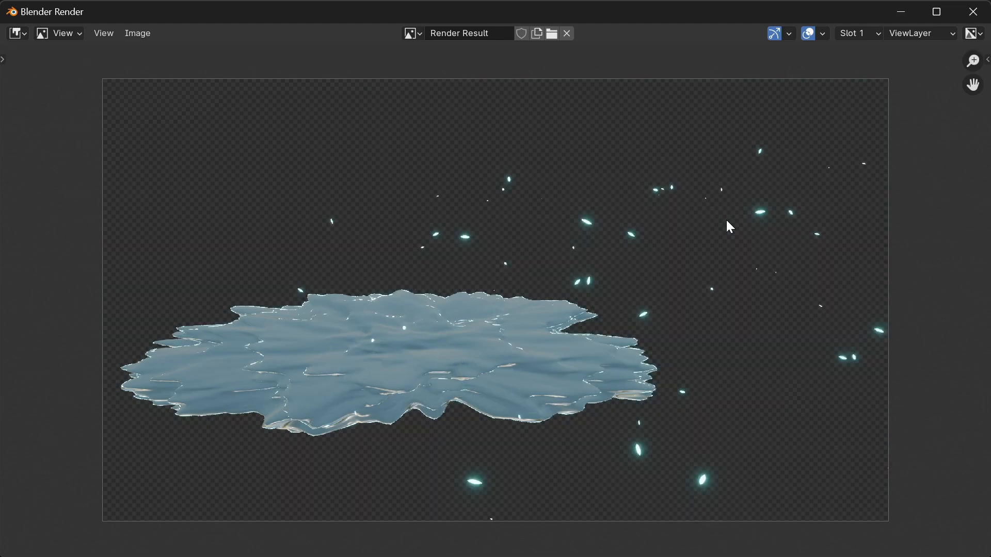
click(974, 12)
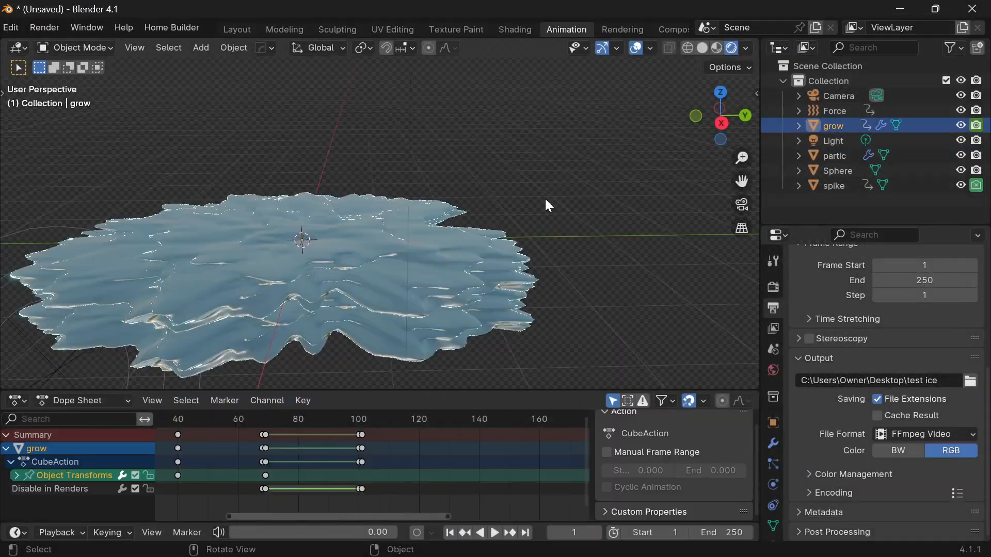
scroll(544, 197, down, 2)
shift+middle_drag(537, 199, 572, 213)
scroll(568, 239, up, 3)
scroll(510, 223, down, 1)
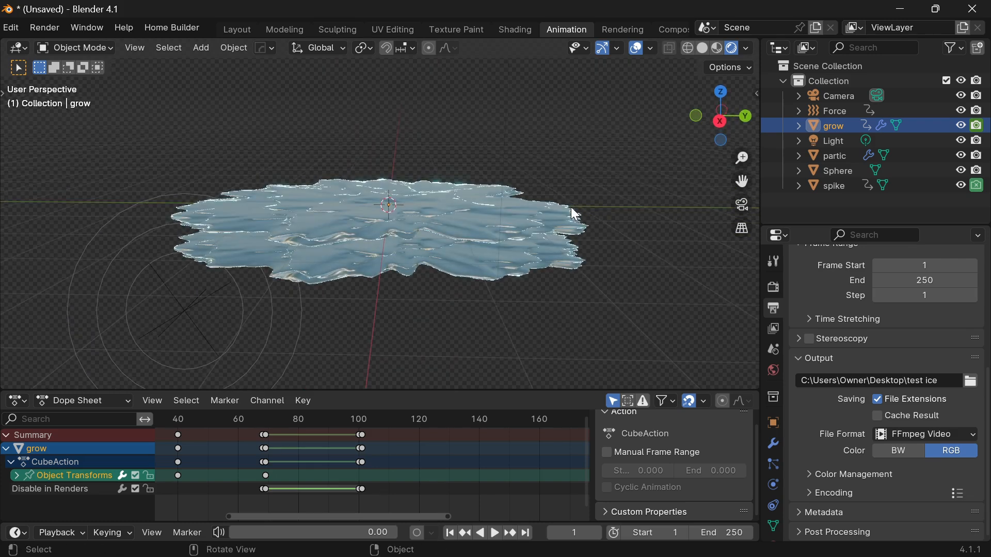